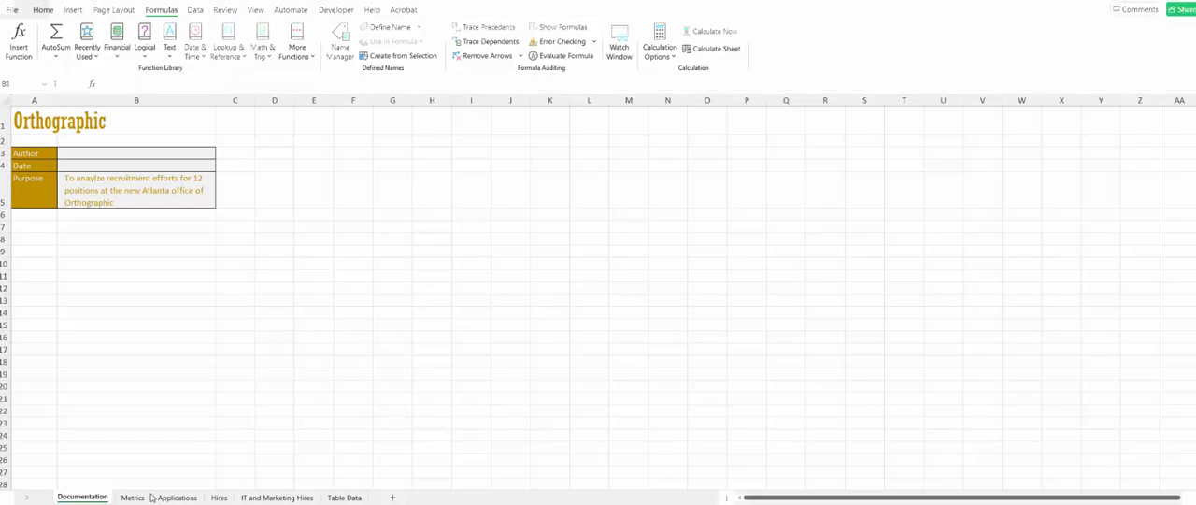
- Review the Metrics sheet and the Applications sheet's log columns, from applicant ID and position through the application, interview and offer dates
{"action": "left_click", "coordinate": [124, 498]}
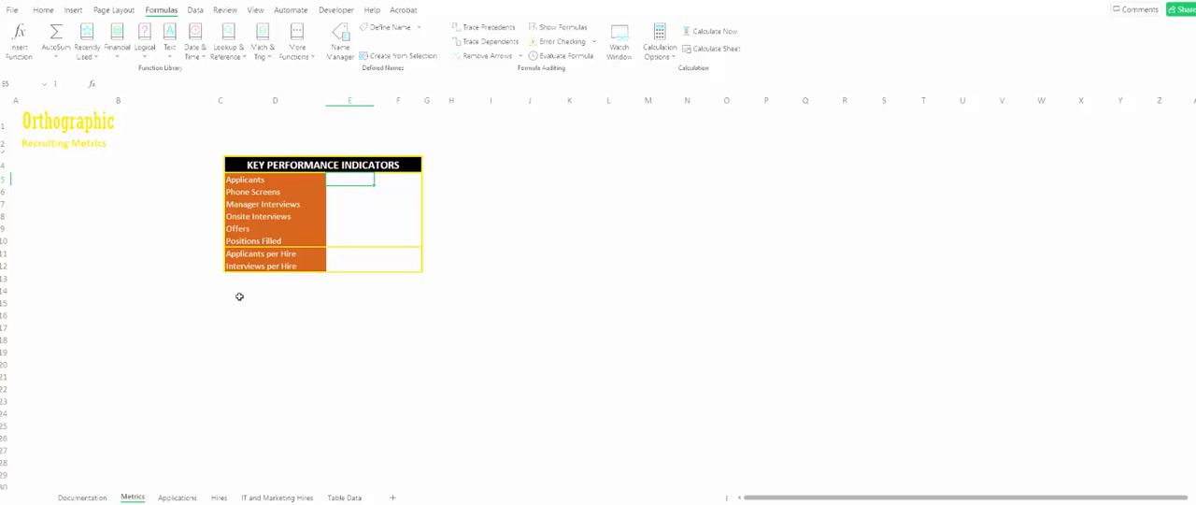
{"action": "left_click", "coordinate": [175, 497]}
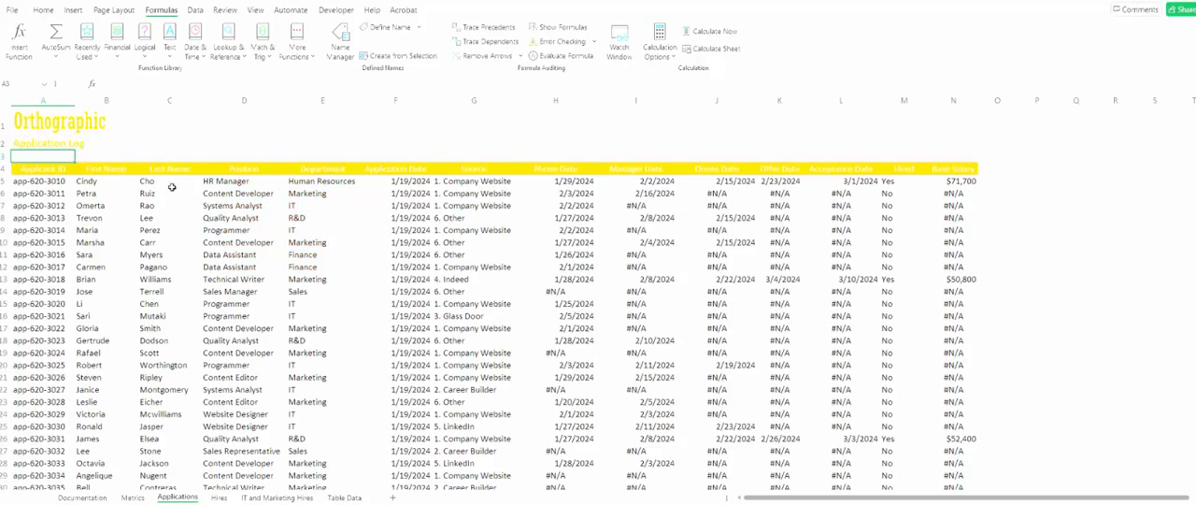
{"action": "left_click", "coordinate": [47, 180]}
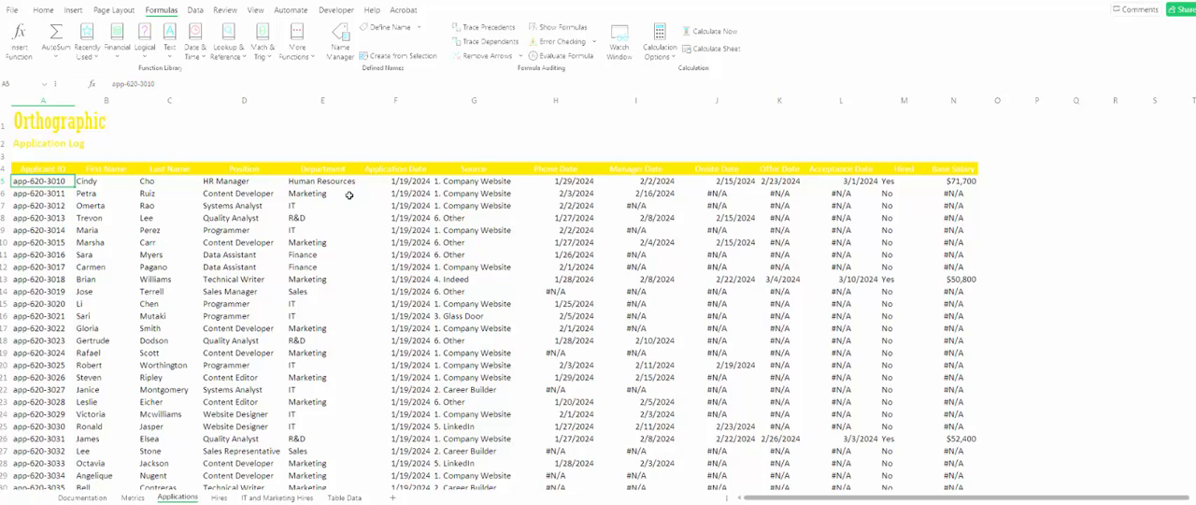
{"action": "left_click", "coordinate": [392, 171]}
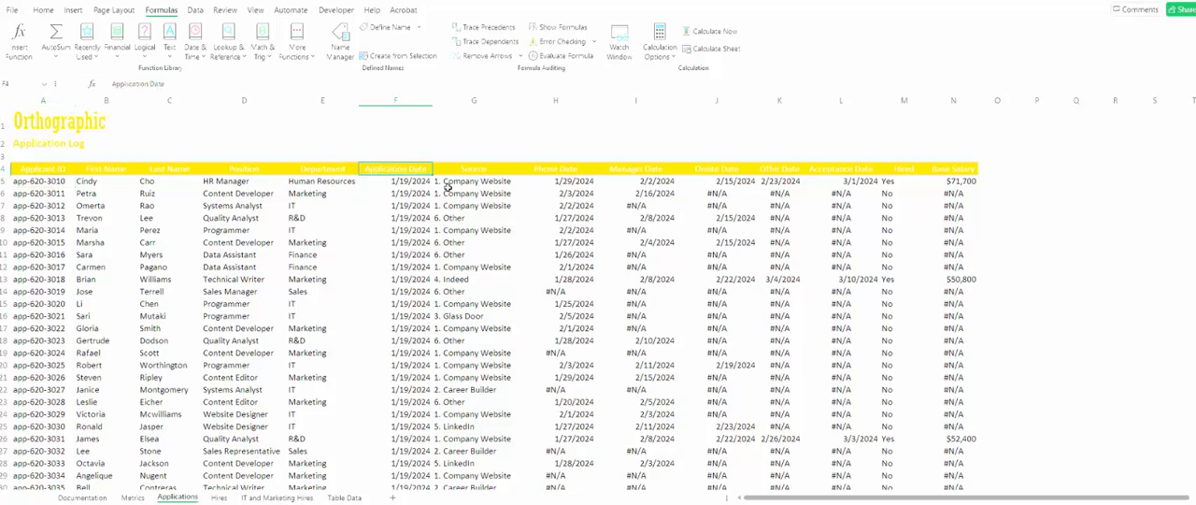
{"action": "left_click", "coordinate": [410, 181]}
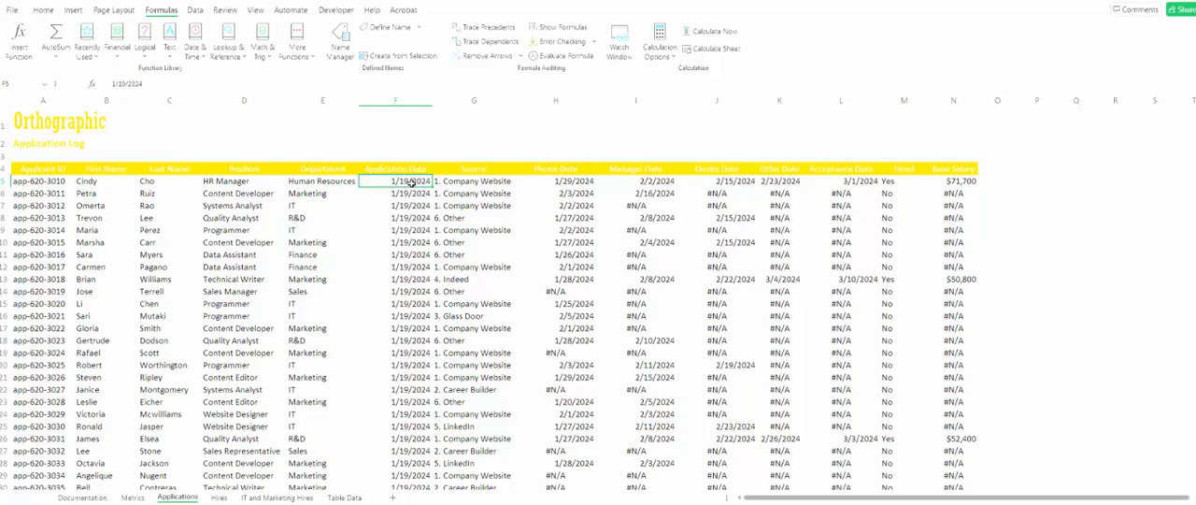
{"action": "left_click", "coordinate": [533, 179]}
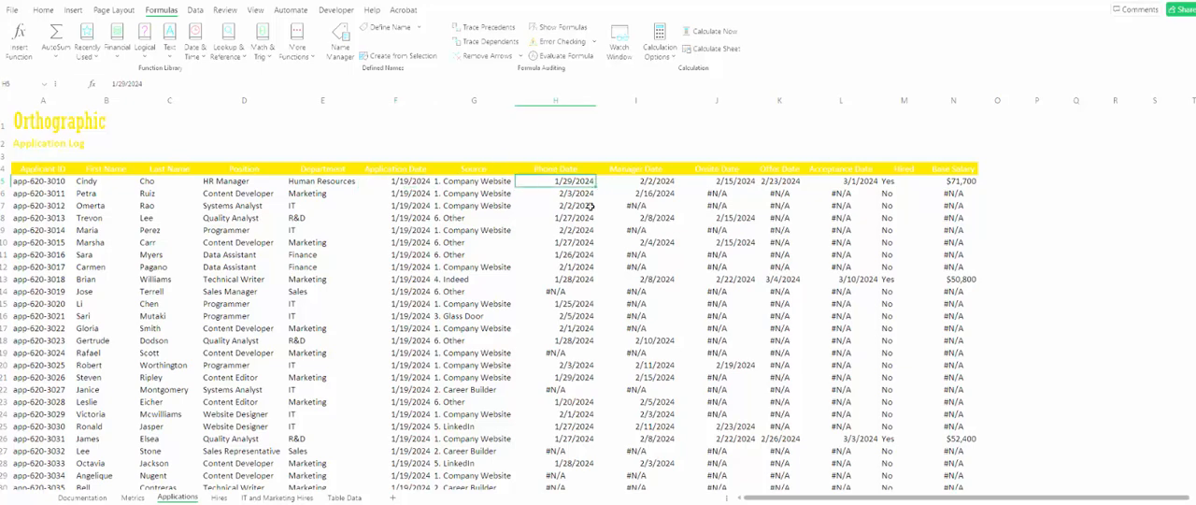
{"action": "left_click", "coordinate": [620, 180]}
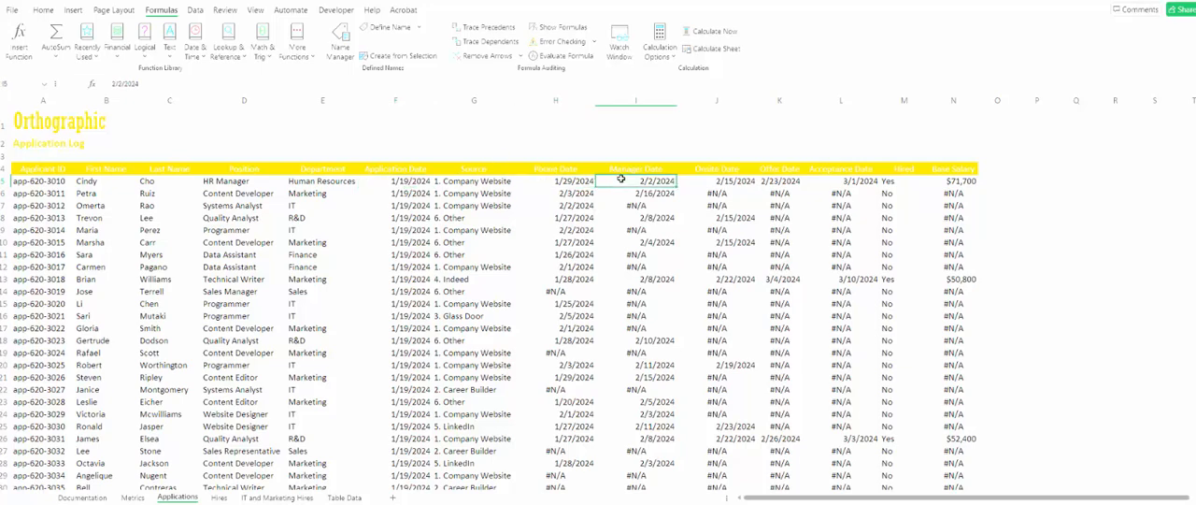
{"action": "key", "text": "Right"}
{"action": "key", "text": "Up"}
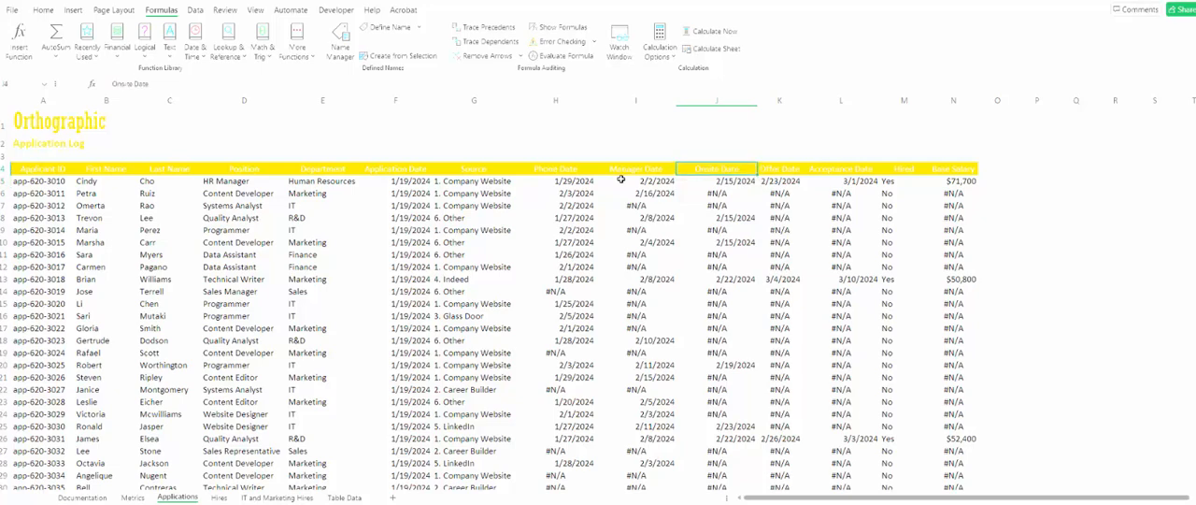
{"action": "key", "text": "Right"}
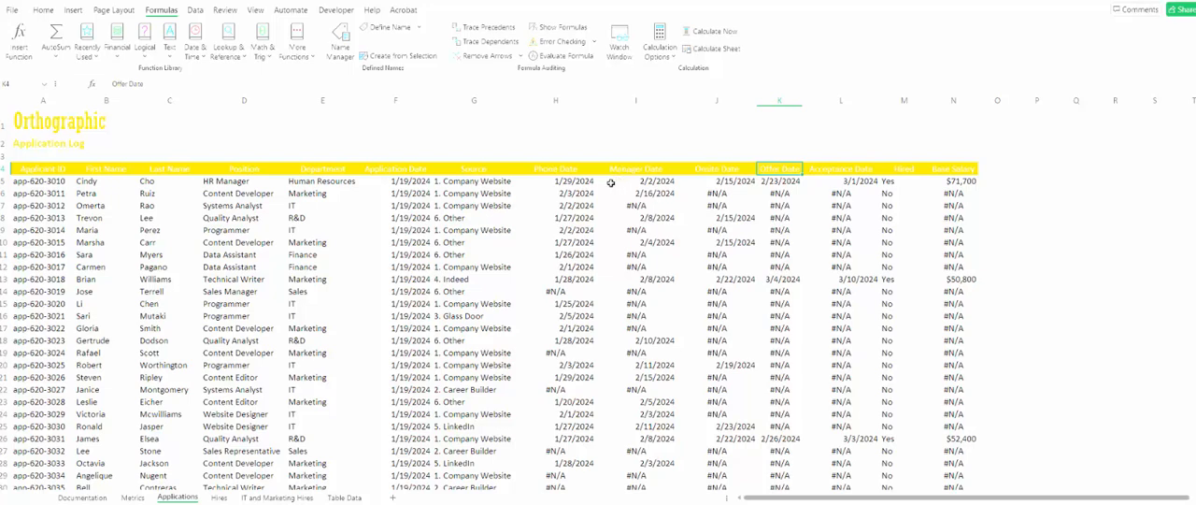
{"action": "left_click", "coordinate": [226, 193]}
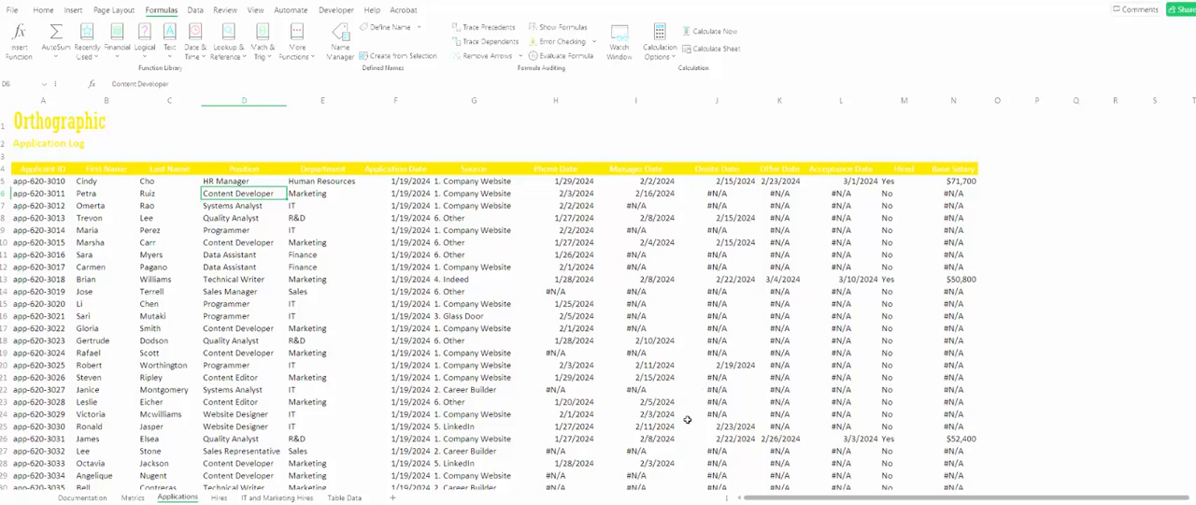
- Highlight duplicate values in the Applicant ID column with conditional formatting, using Light Red Fill with Dark Red Text
{"action": "left_click", "coordinate": [52, 100]}
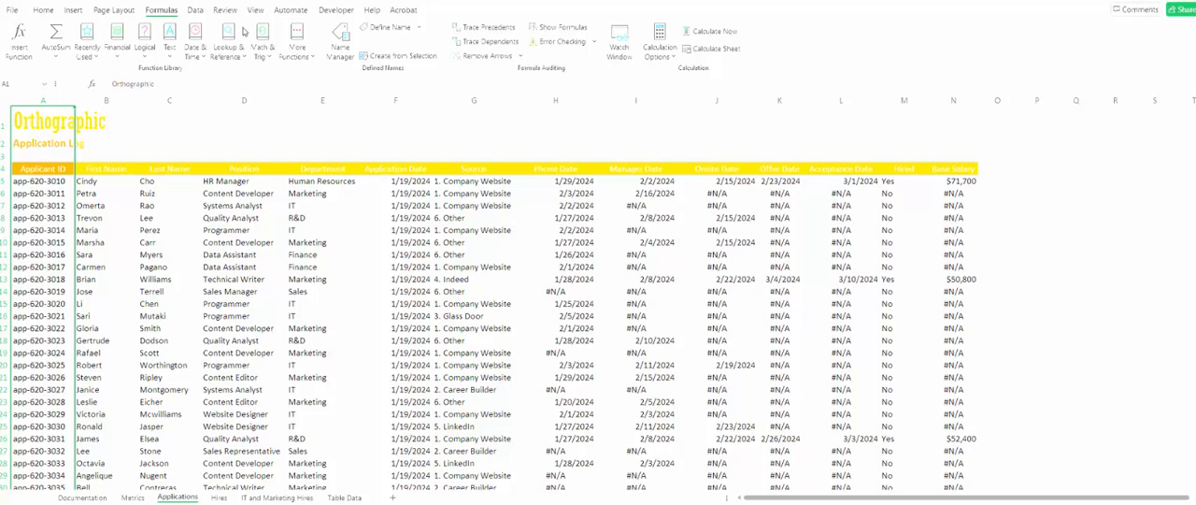
{"action": "double_click", "coordinate": [49, 11]}
{"action": "left_click", "coordinate": [49, 12]}
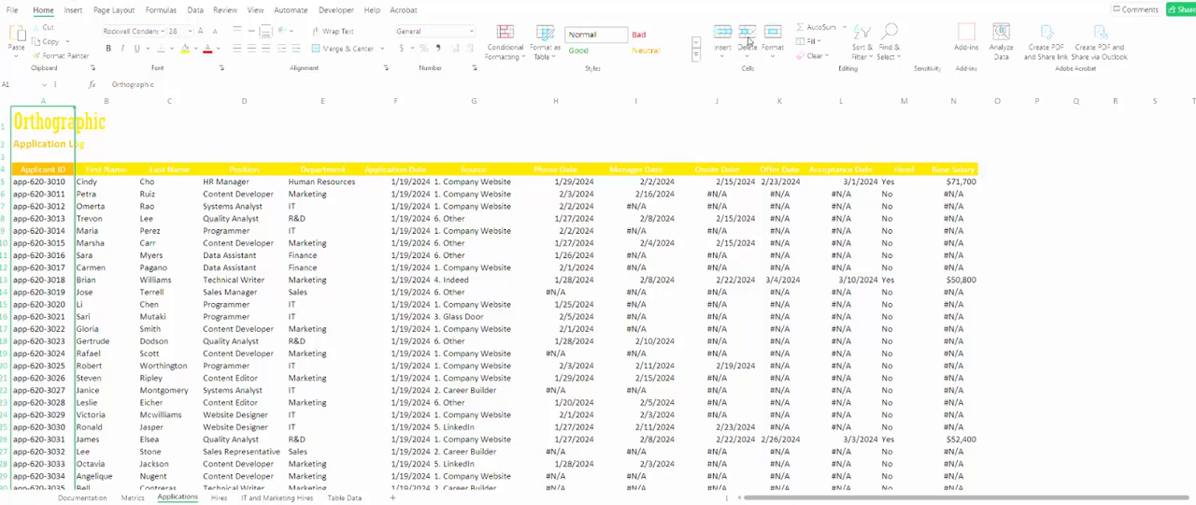
{"action": "left_click", "coordinate": [505, 44]}
{"action": "mouse_move", "coordinate": [536, 77]}
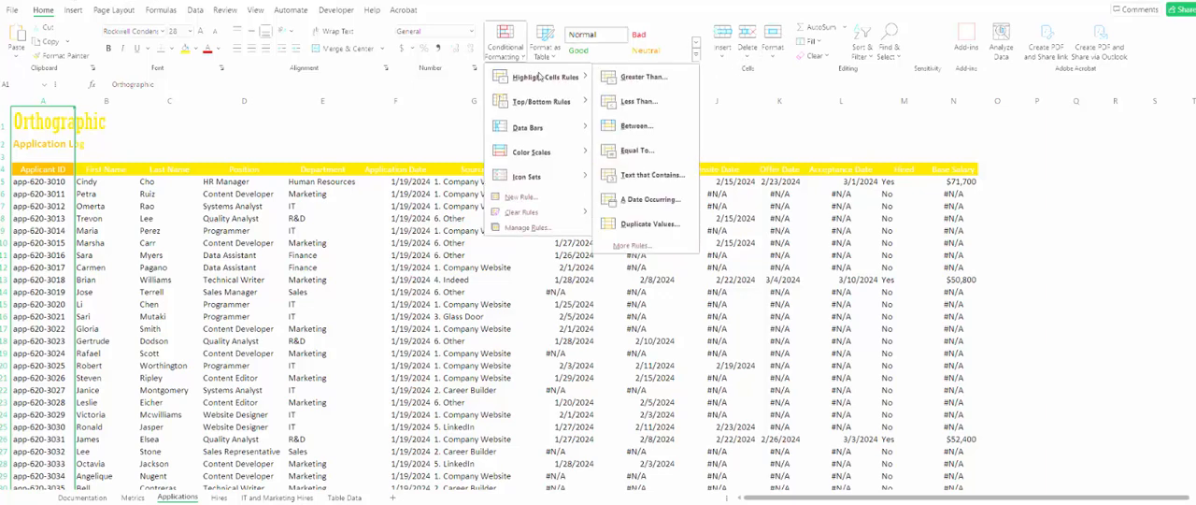
{"action": "left_click", "coordinate": [660, 229]}
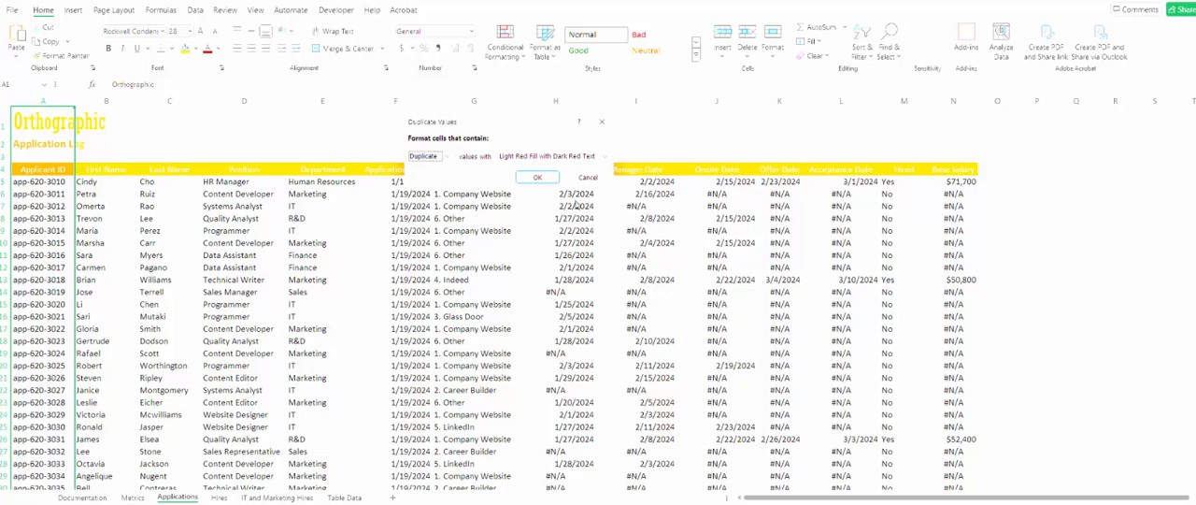
{"action": "left_click", "coordinate": [533, 177]}
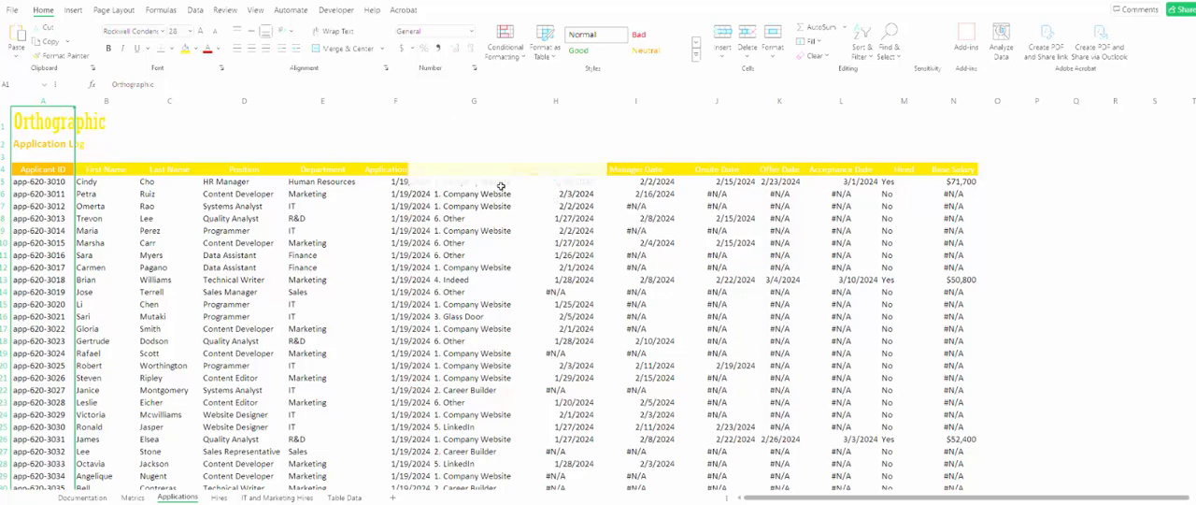
- Find the highlighted duplicate applicant IDs in the log and delete the second record, row 764
{"action": "left_click", "coordinate": [59, 356]}
{"action": "scroll", "coordinate": [44, 378], "scroll_direction": "down", "scroll_amount": 20}
{"action": "scroll", "coordinate": [44, 378], "scroll_direction": "down", "scroll_amount": 20}
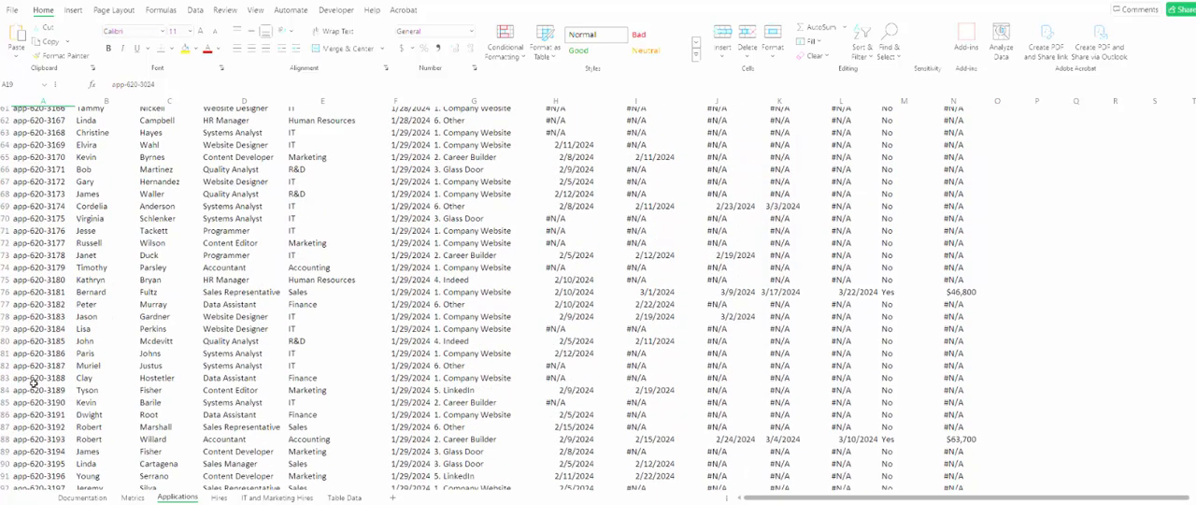
{"action": "scroll", "coordinate": [44, 375], "scroll_direction": "down", "scroll_amount": 20}
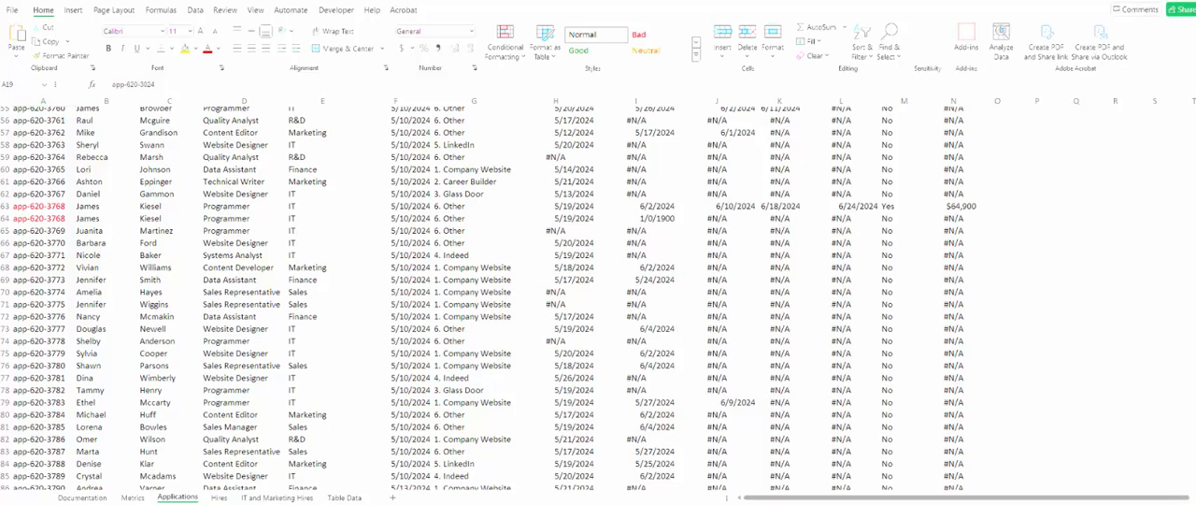
{"action": "left_click", "coordinate": [1186, 502]}
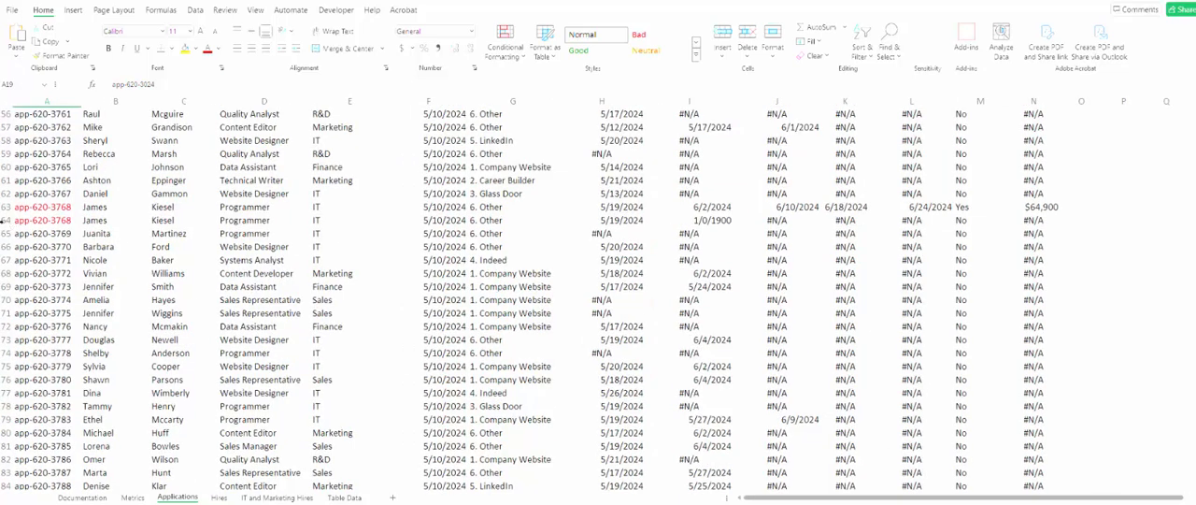
{"action": "left_click", "coordinate": [3, 221]}
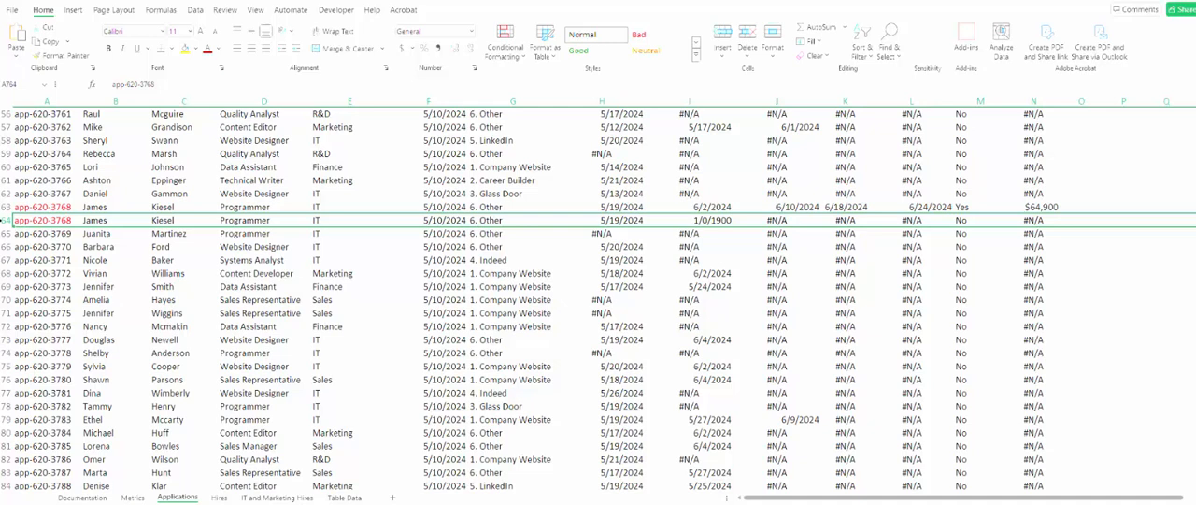
{"action": "right_click", "coordinate": [4, 220]}
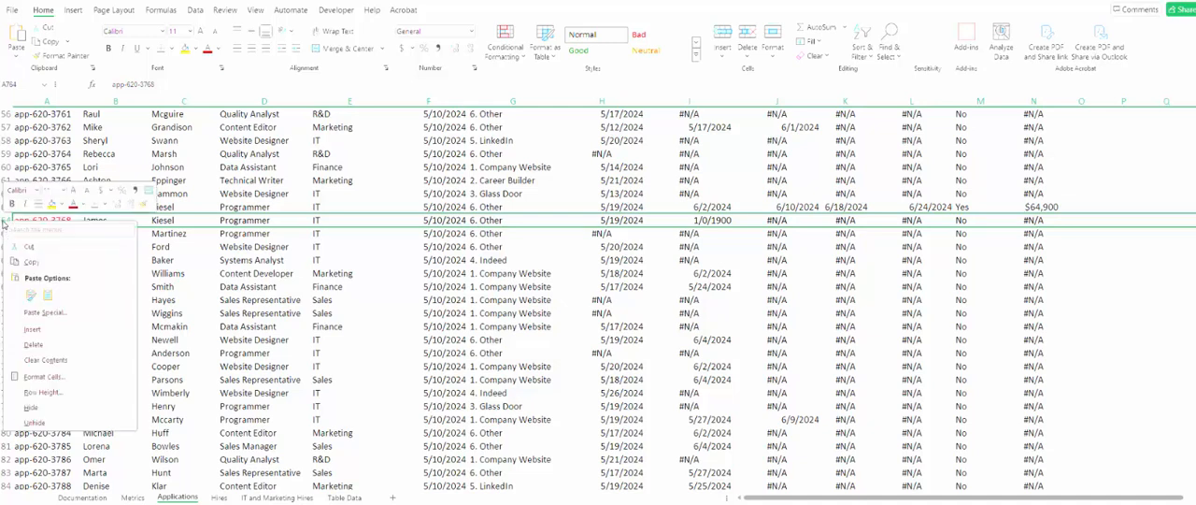
{"action": "left_click", "coordinate": [49, 345]}
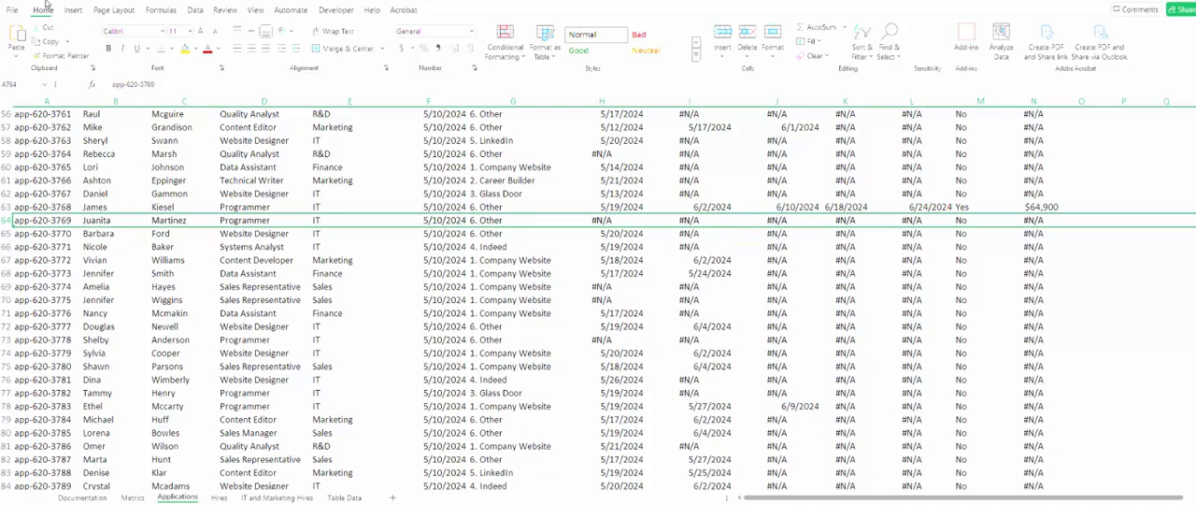
- Save a copy of the workbook in the Review folder, taking the file name from NP_EX_6-3_Out3.xlsx
{"action": "left_click", "coordinate": [13, 11]}
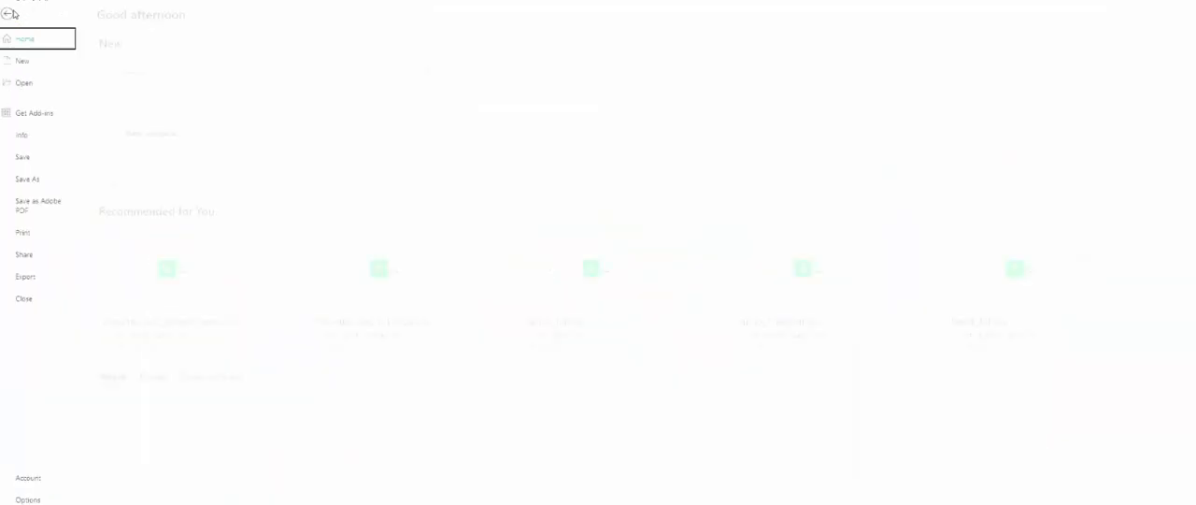
{"action": "left_click", "coordinate": [45, 179]}
{"action": "left_click", "coordinate": [181, 482]}
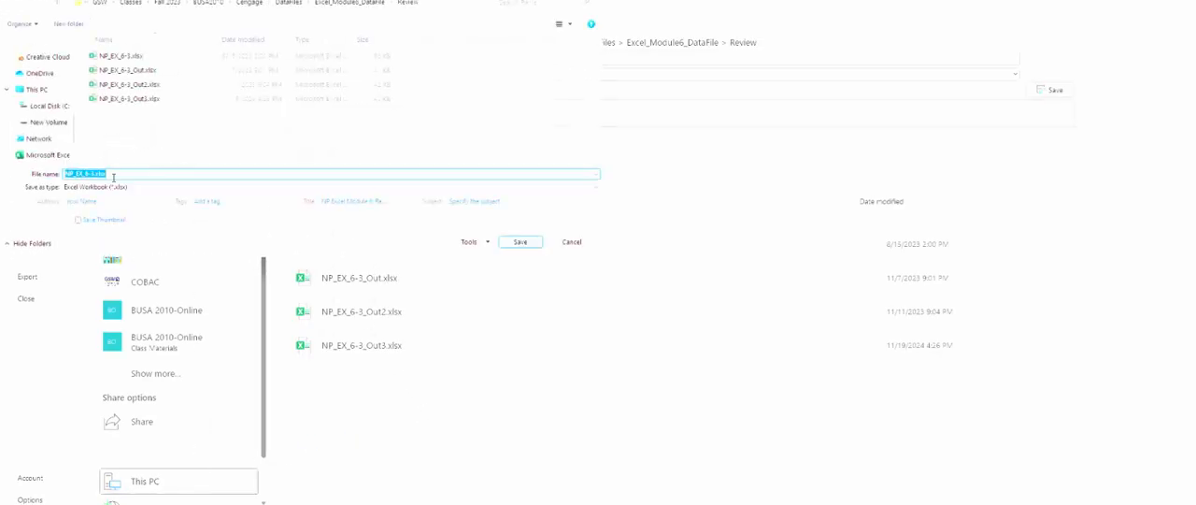
{"action": "left_click", "coordinate": [91, 173]}
{"action": "left_click", "coordinate": [131, 99]}
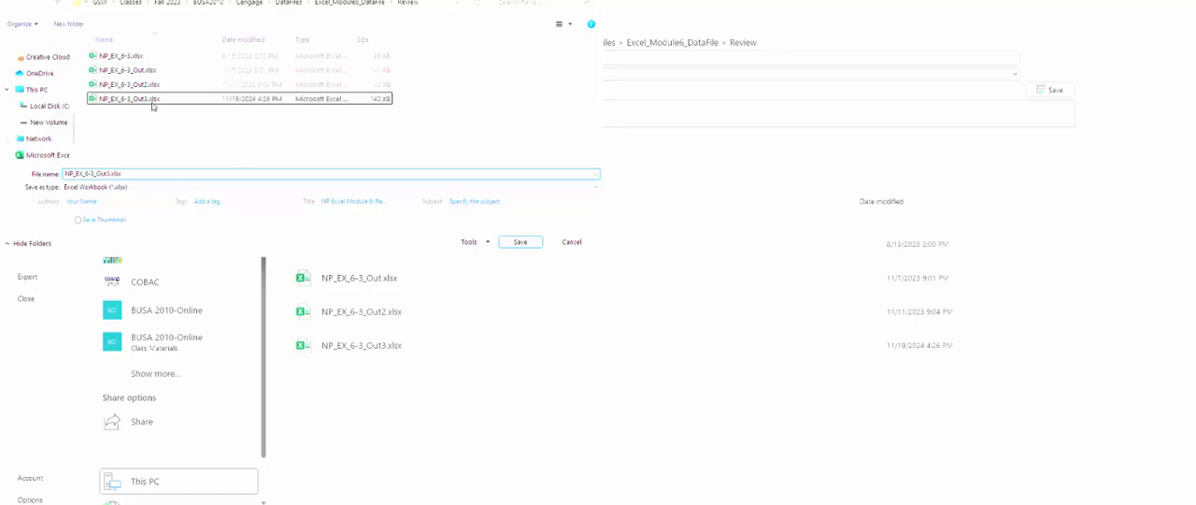
{"action": "left_click", "coordinate": [95, 175]}
{"action": "left_click", "coordinate": [109, 174]}
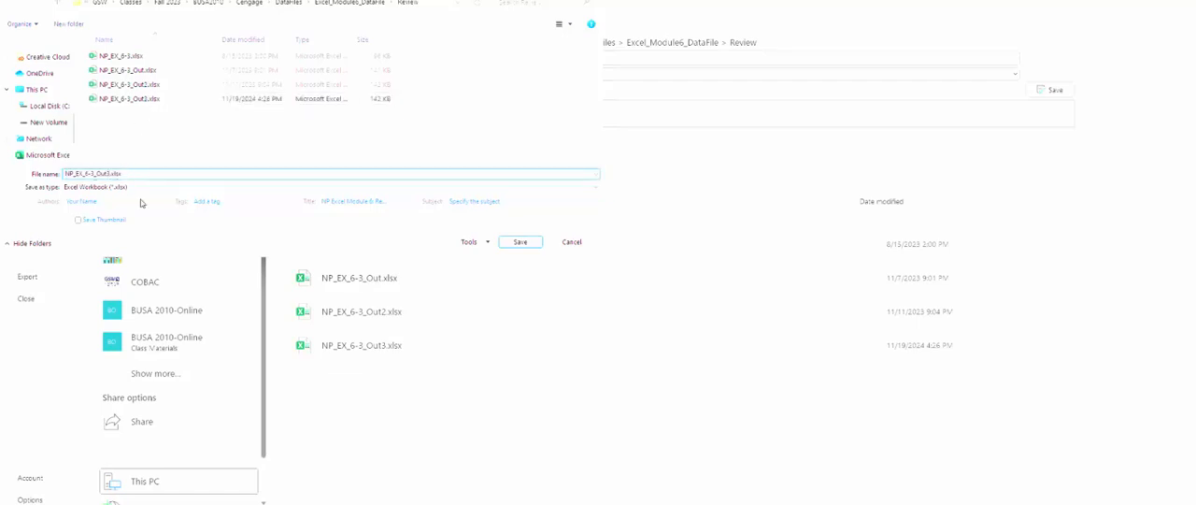
{"action": "key", "text": "Return"}
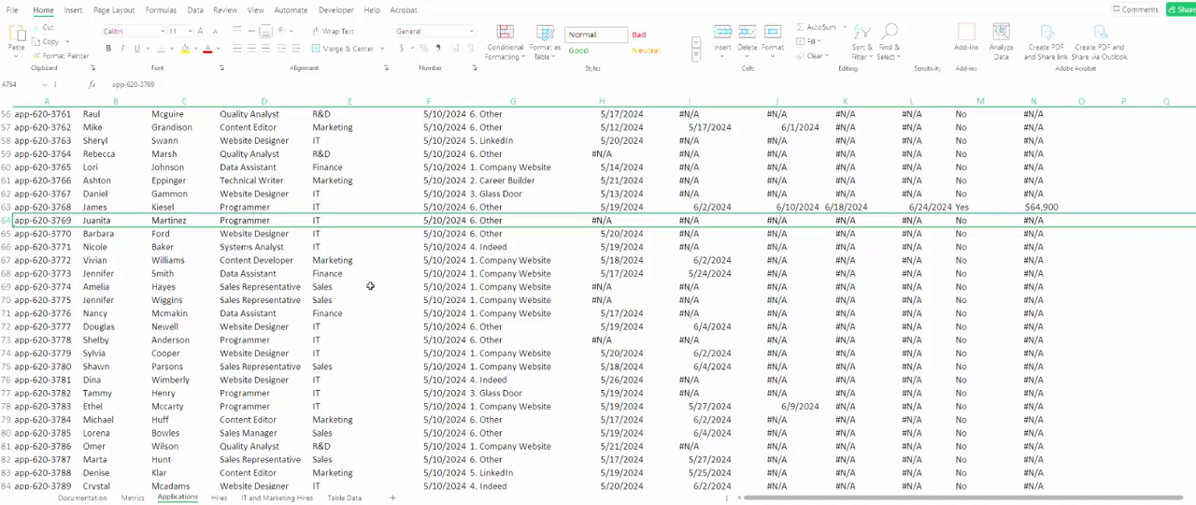
- Remove duplicate records from the application log, expanding the selection and comparing all columns except Applicant ID
{"action": "scroll", "coordinate": [202, 252], "scroll_direction": "up", "scroll_amount": 18}
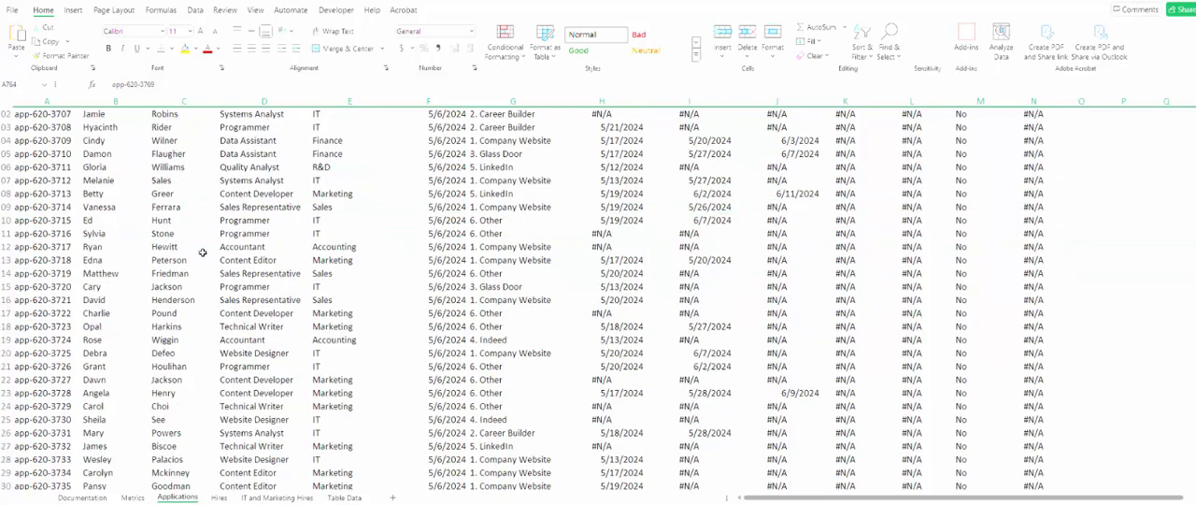
{"action": "scroll", "coordinate": [202, 252], "scroll_direction": "up", "scroll_amount": 18}
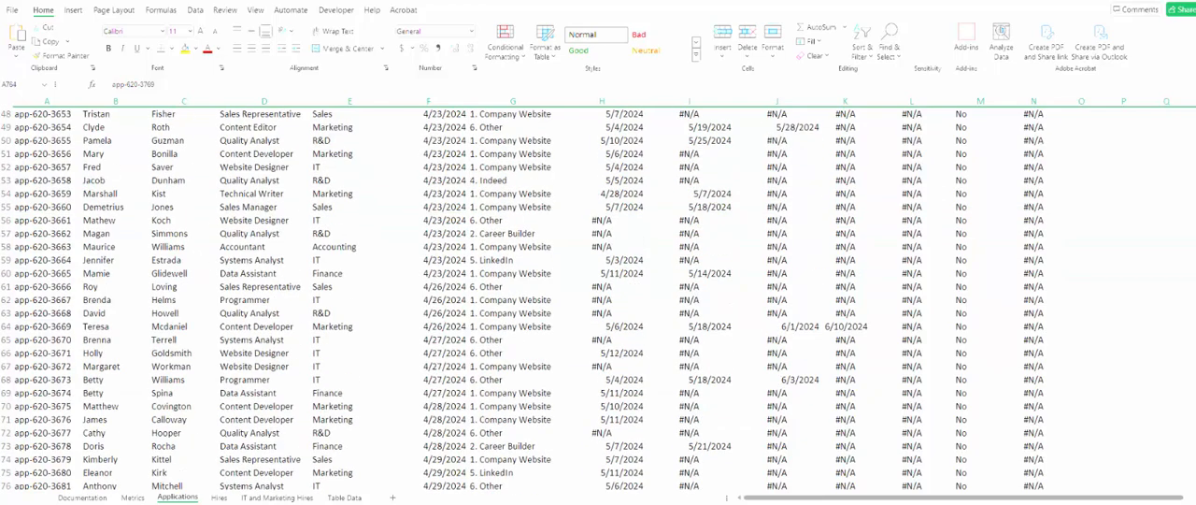
{"action": "scroll", "coordinate": [598, 299], "scroll_direction": "up", "scroll_amount": 16}
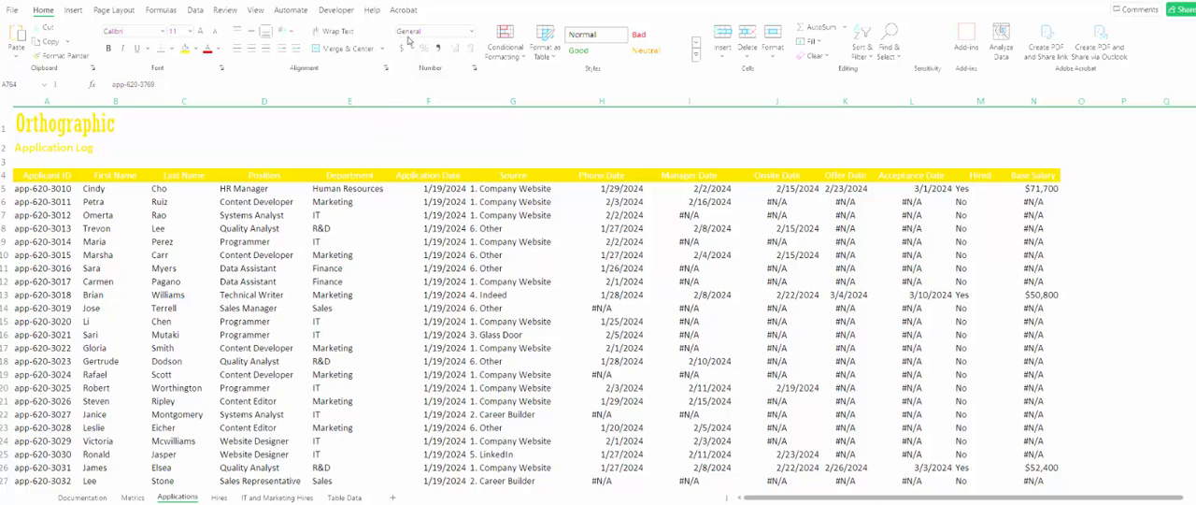
{"action": "left_click", "coordinate": [193, 9]}
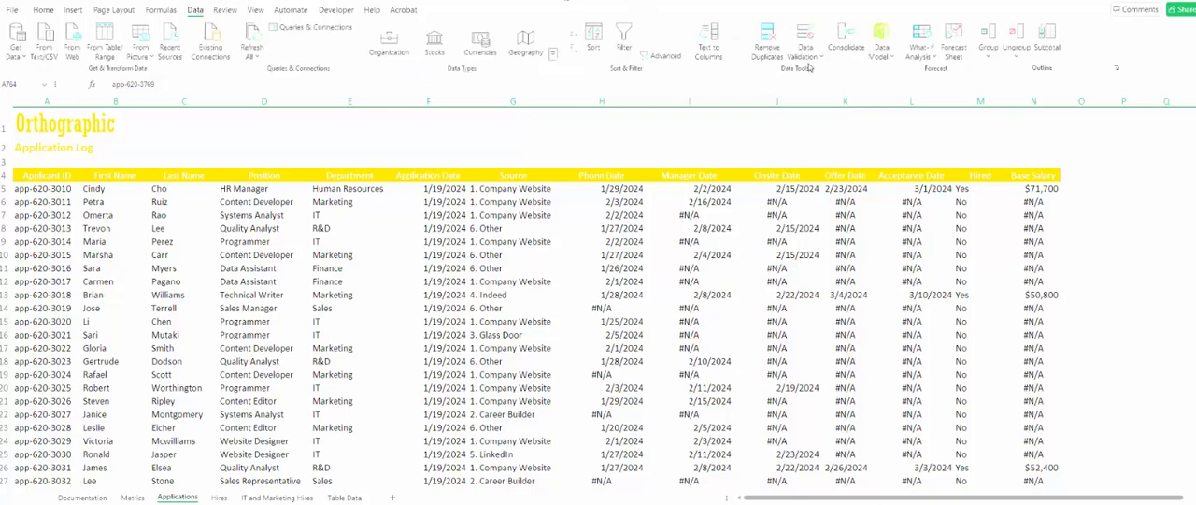
{"action": "left_click", "coordinate": [776, 45]}
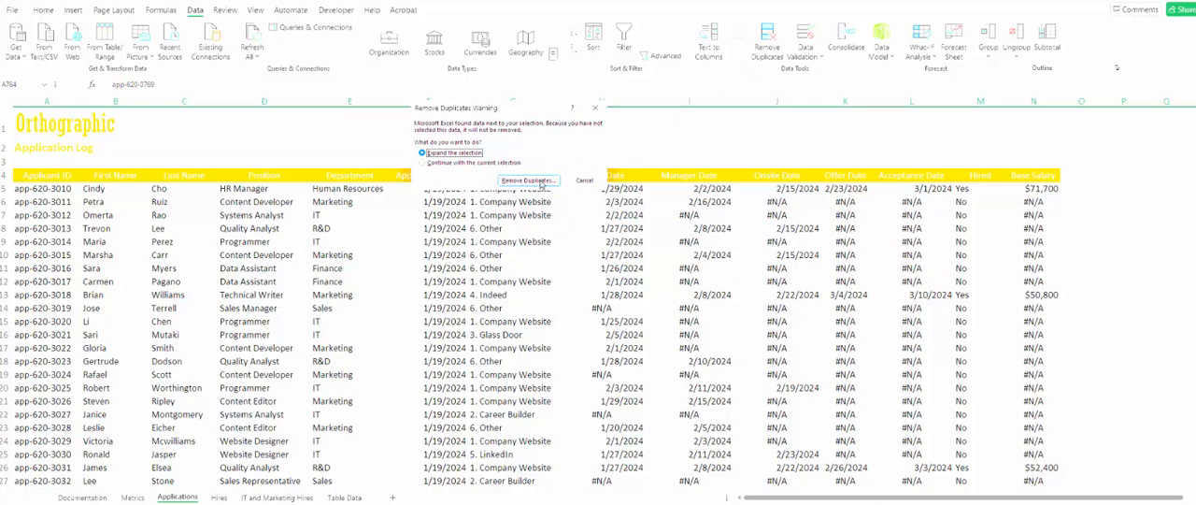
{"action": "left_click", "coordinate": [542, 183]}
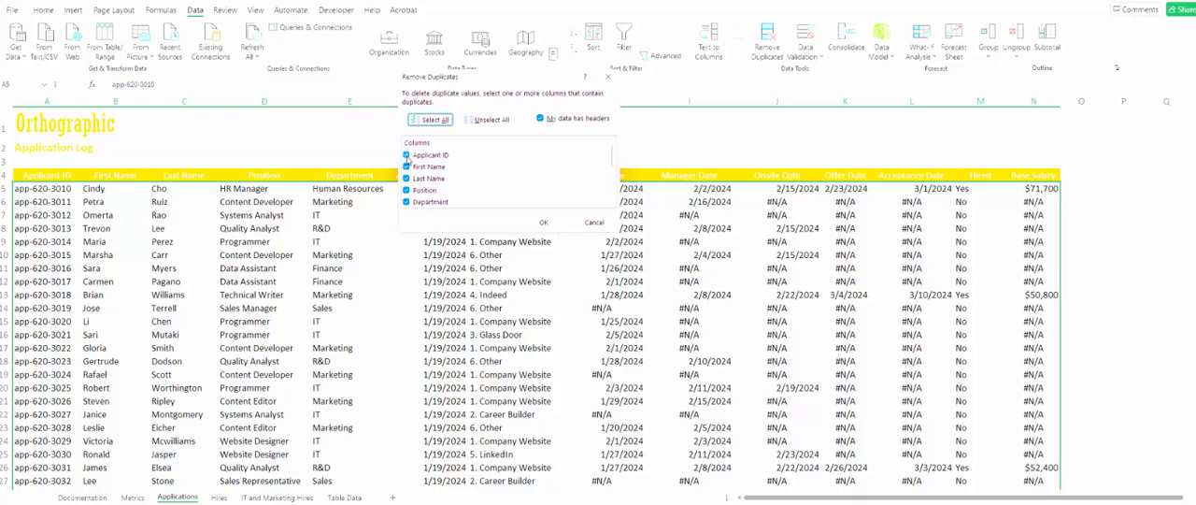
{"action": "left_click", "coordinate": [407, 156]}
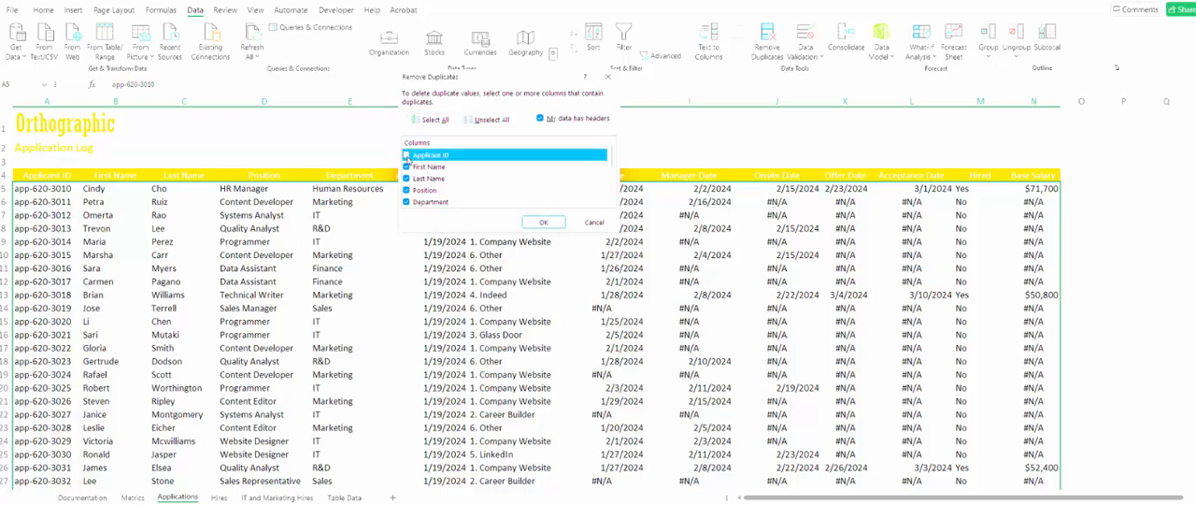
{"action": "left_click", "coordinate": [541, 224]}
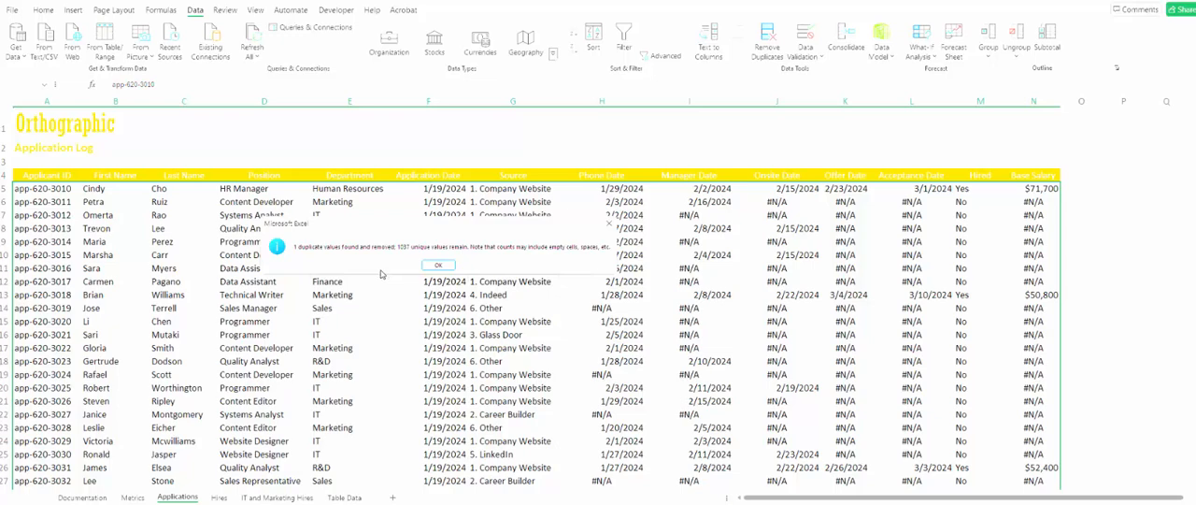
{"action": "left_click", "coordinate": [436, 269]}
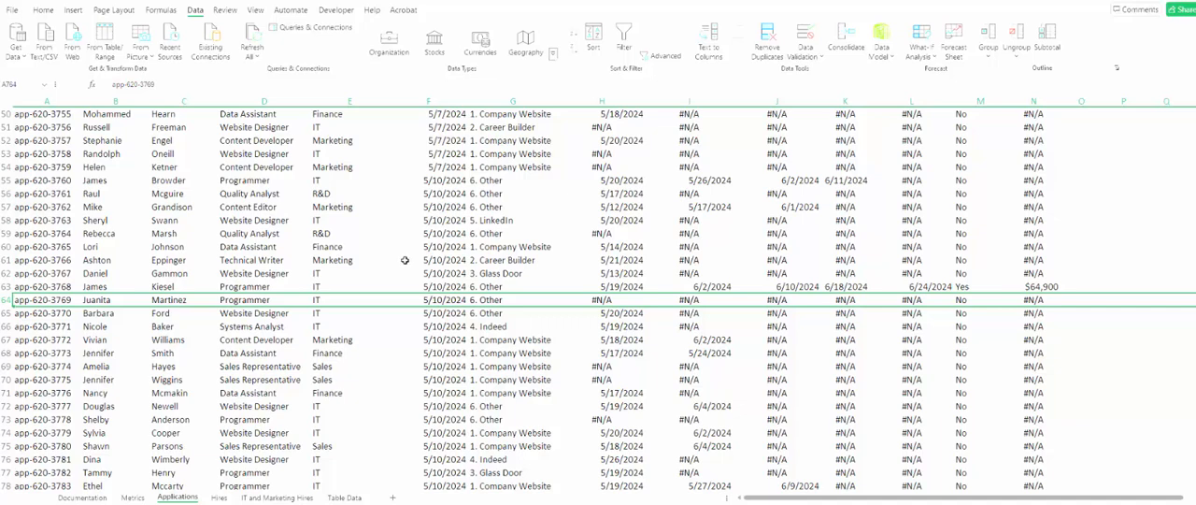
- Start a custom sort of the application log with Position, A to Z, as the first sort level
{"action": "left_click", "coordinate": [322, 131]}
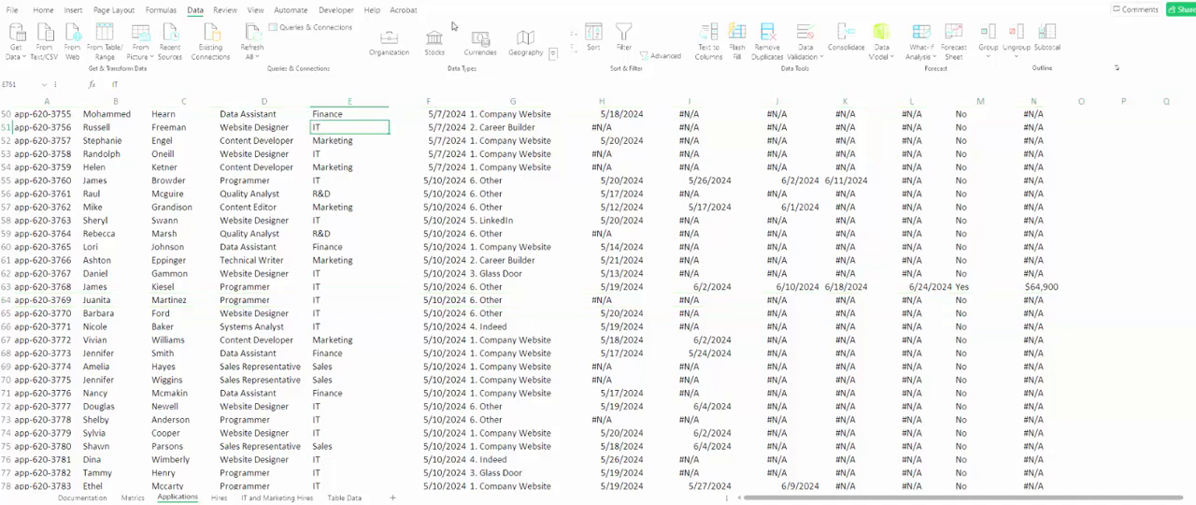
{"action": "left_click", "coordinate": [594, 45]}
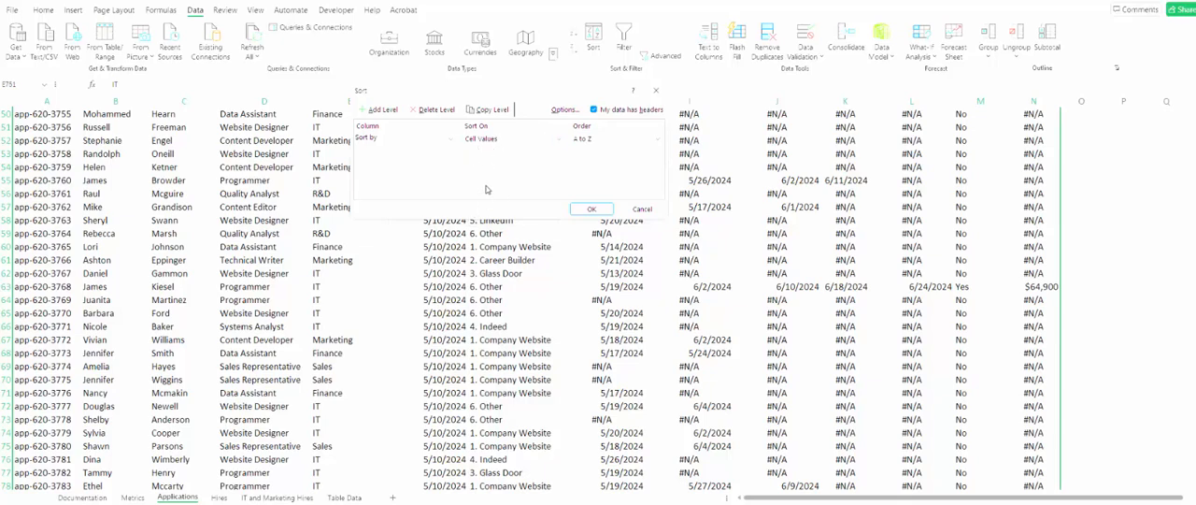
{"action": "left_click", "coordinate": [450, 140]}
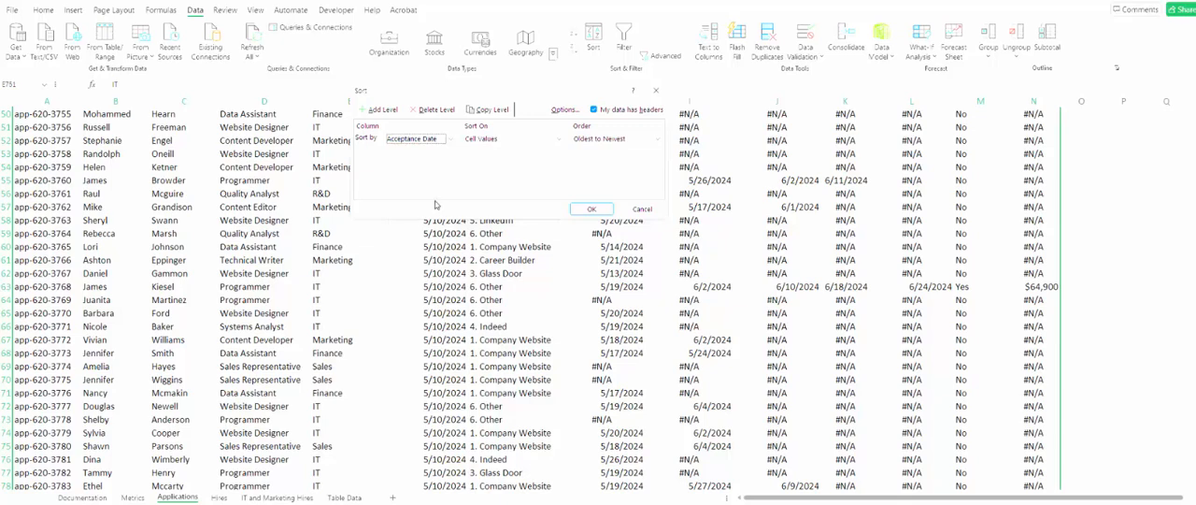
{"action": "left_click", "coordinate": [451, 138]}
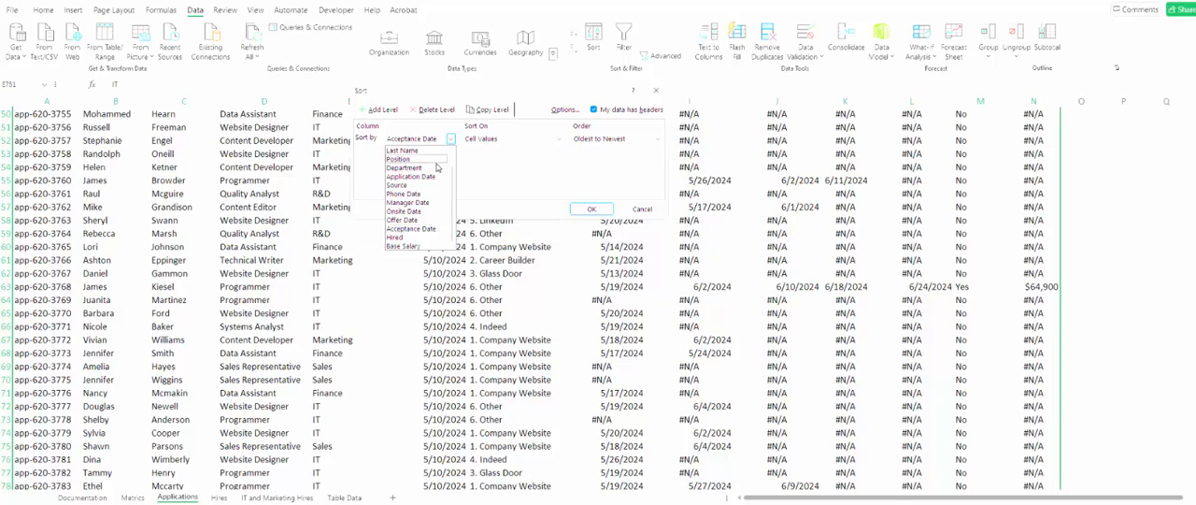
{"action": "left_click", "coordinate": [441, 160]}
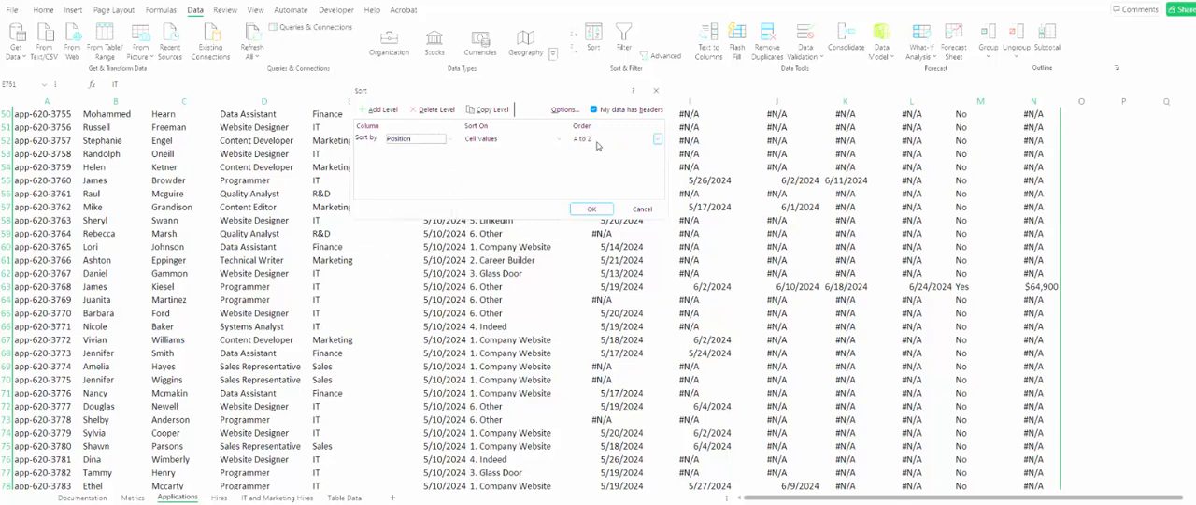
- Add a second sort level by Acceptance Date, ordered Newest to Oldest
{"action": "left_click", "coordinate": [383, 109]}
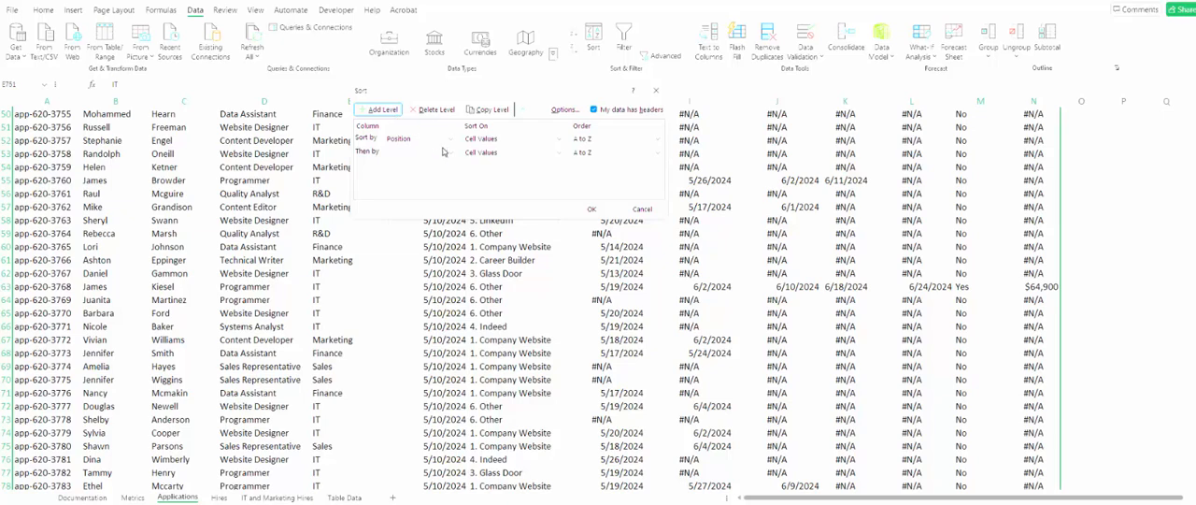
{"action": "left_click", "coordinate": [450, 151]}
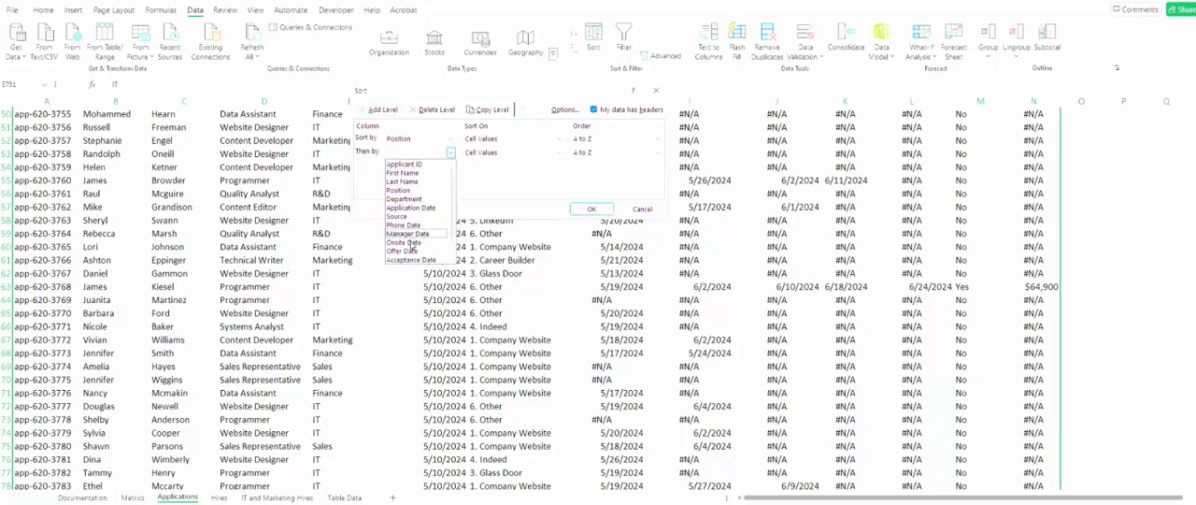
{"action": "left_click", "coordinate": [412, 260]}
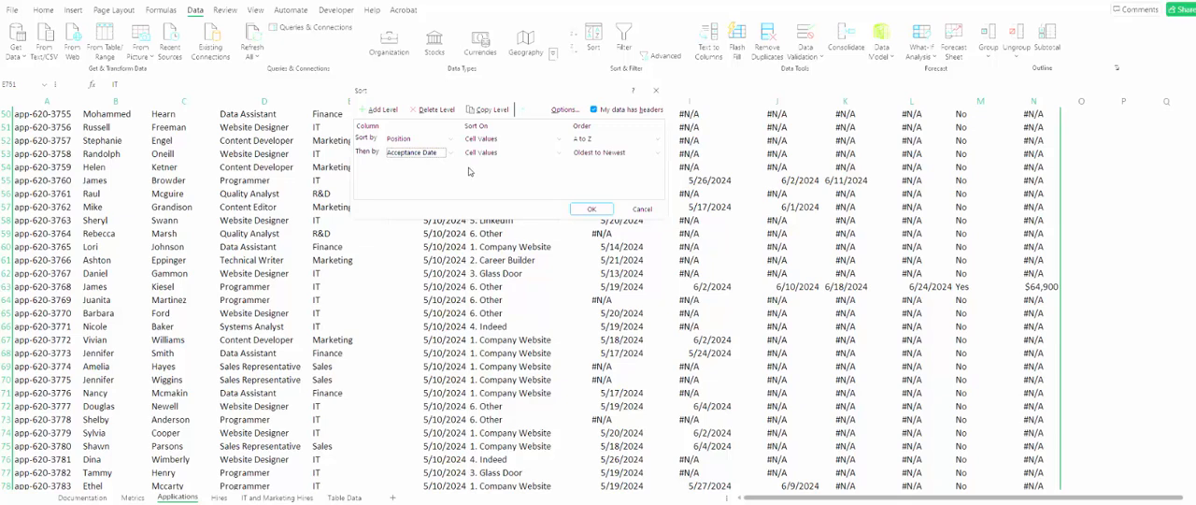
{"action": "left_click", "coordinate": [607, 154]}
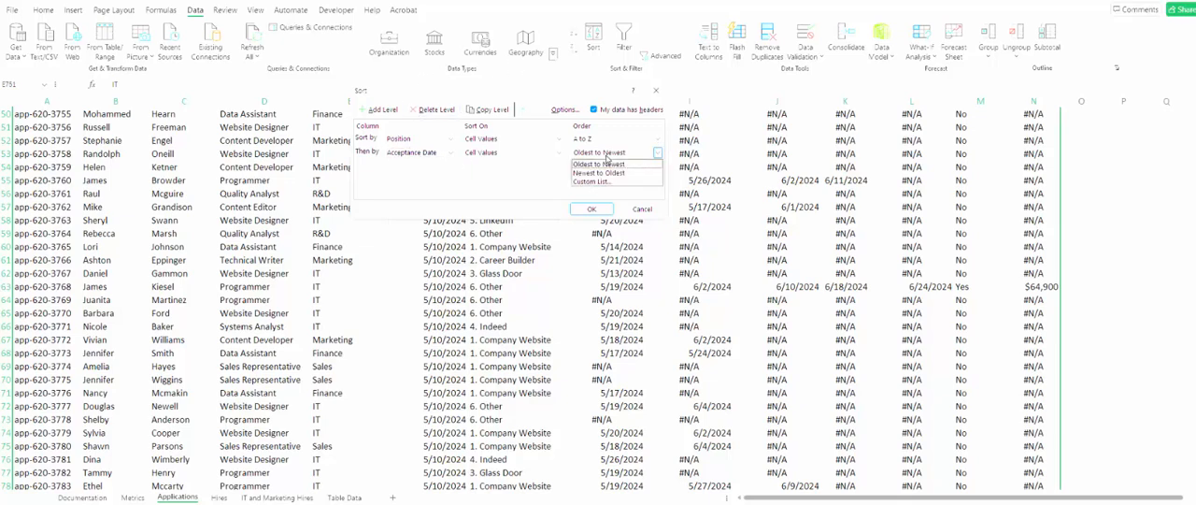
{"action": "left_click", "coordinate": [599, 173]}
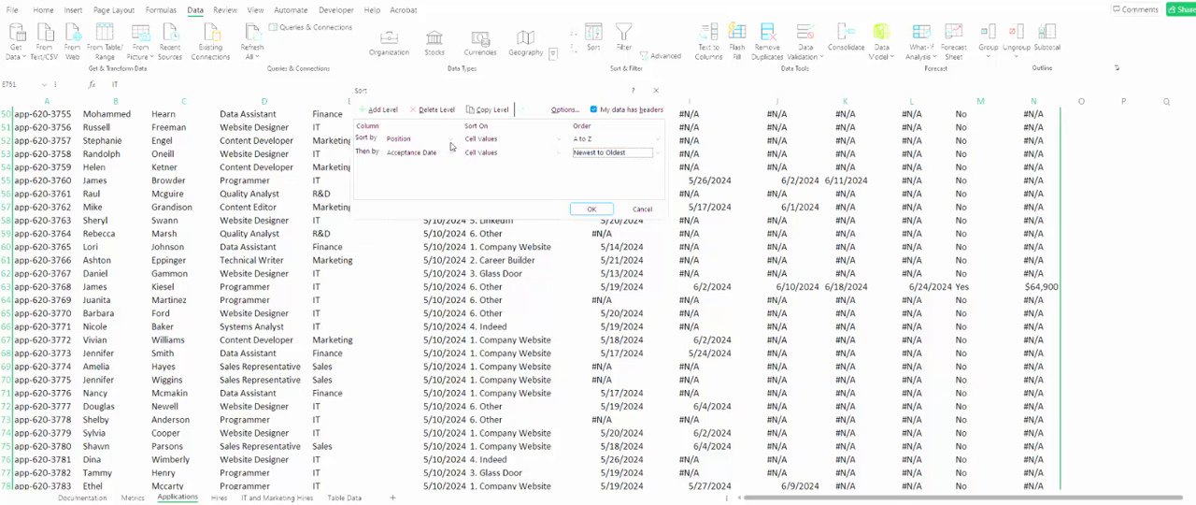
- Add a third sort level by Offer Date, ordered Newest to Oldest
{"action": "left_click", "coordinate": [397, 114]}
{"action": "left_click", "coordinate": [450, 167]}
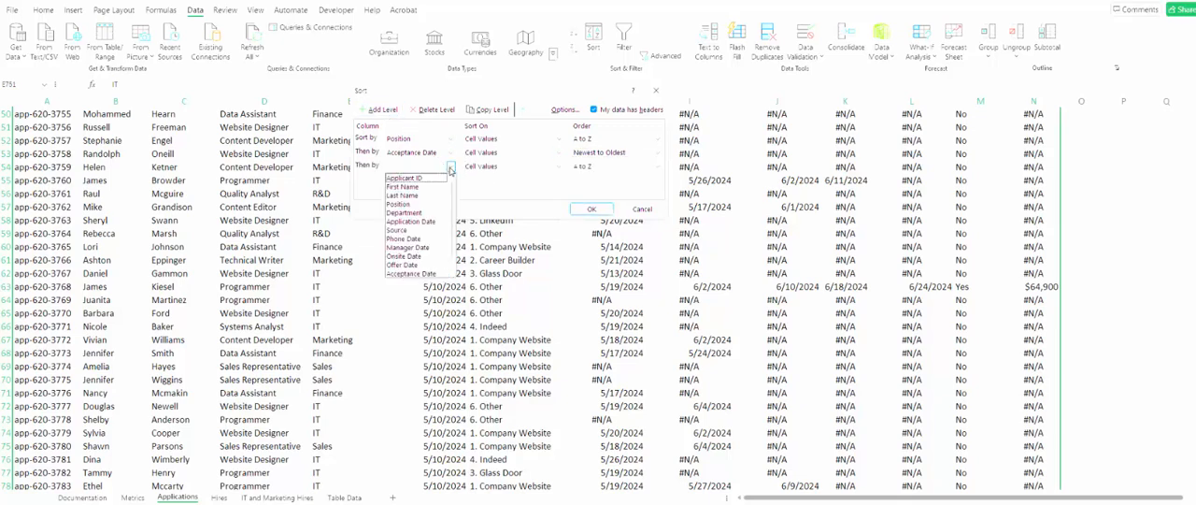
{"action": "left_click", "coordinate": [402, 264]}
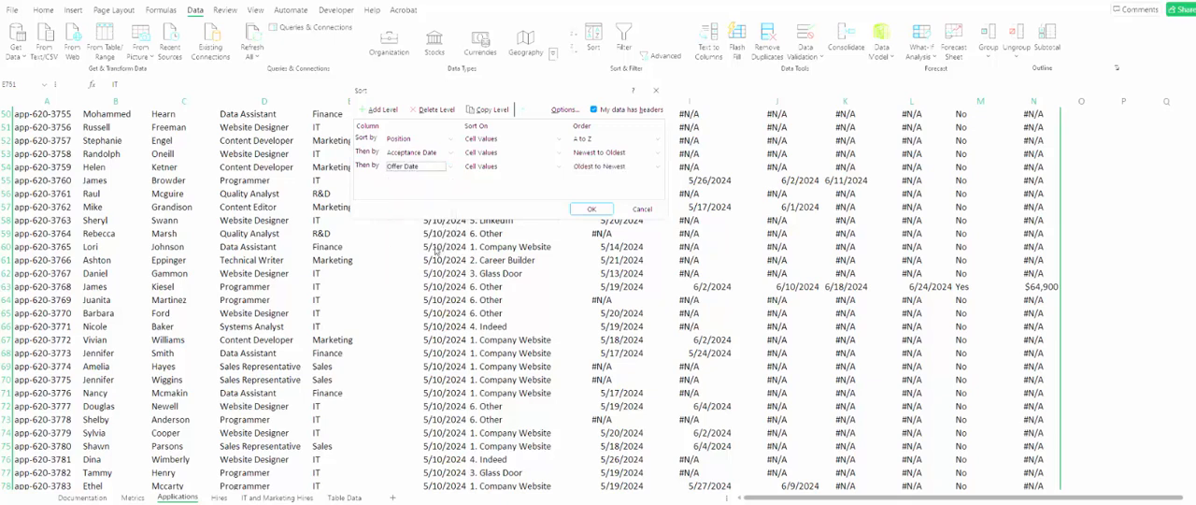
{"action": "left_click", "coordinate": [600, 176]}
{"action": "left_click", "coordinate": [600, 169]}
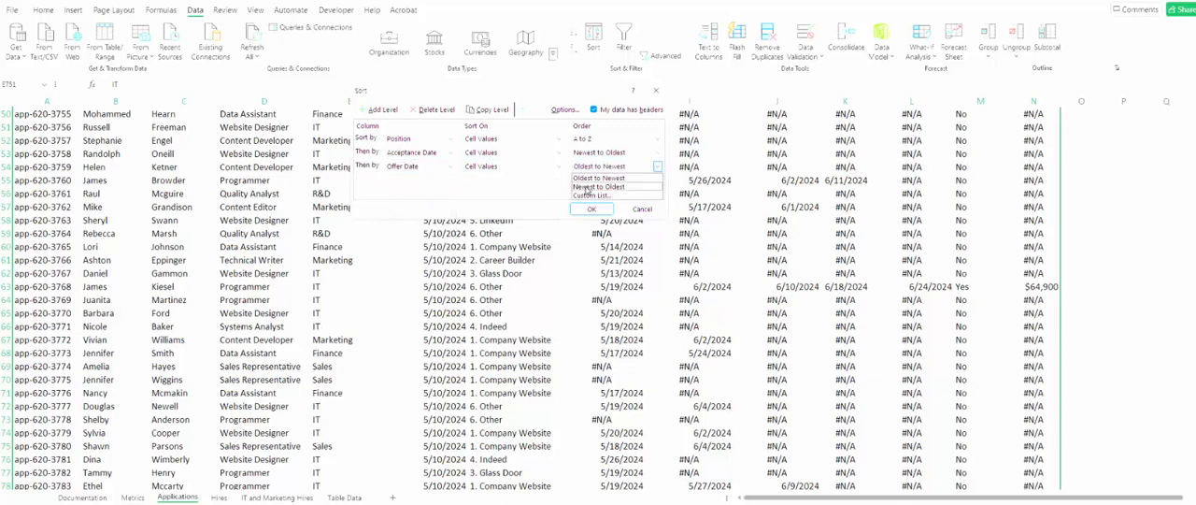
{"action": "left_click", "coordinate": [598, 186]}
- Add a fourth sort level by Onsite Date, ordered Newest to Oldest
{"action": "left_click", "coordinate": [394, 114]}
{"action": "left_click", "coordinate": [450, 179]}
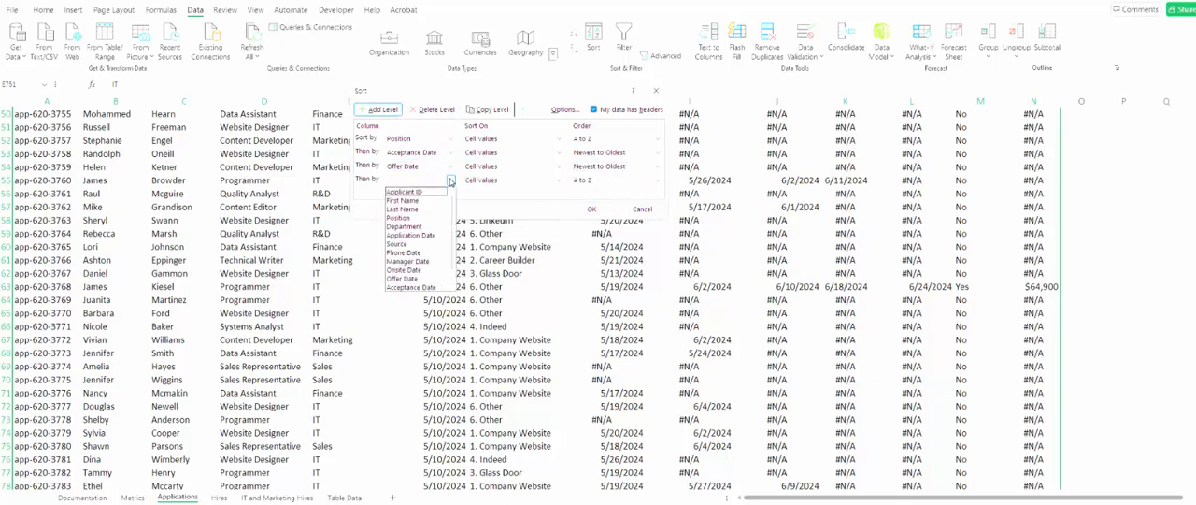
{"action": "left_click", "coordinate": [404, 271]}
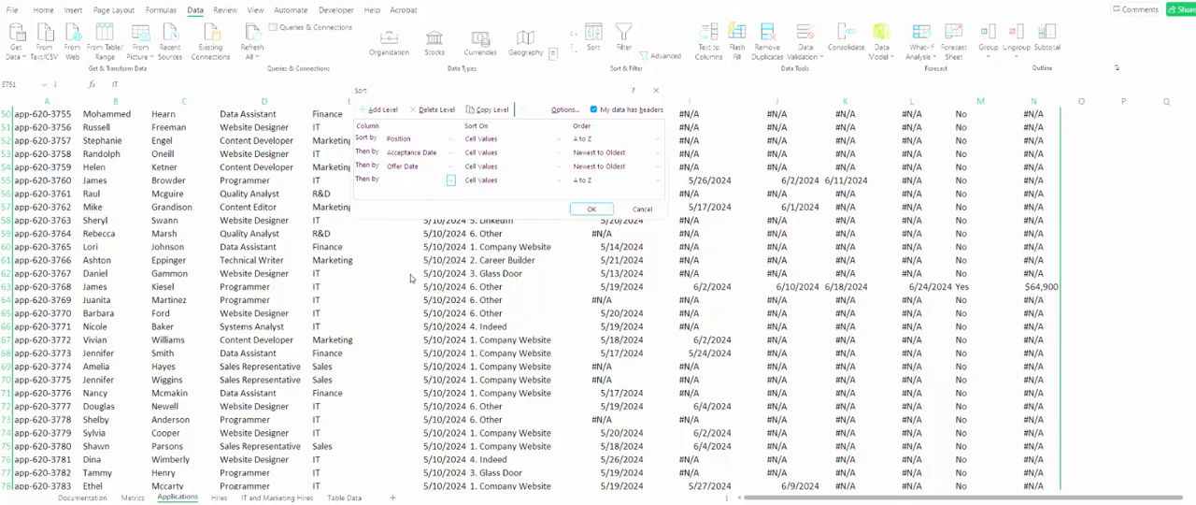
{"action": "left_click", "coordinate": [589, 183]}
{"action": "left_click", "coordinate": [590, 205]}
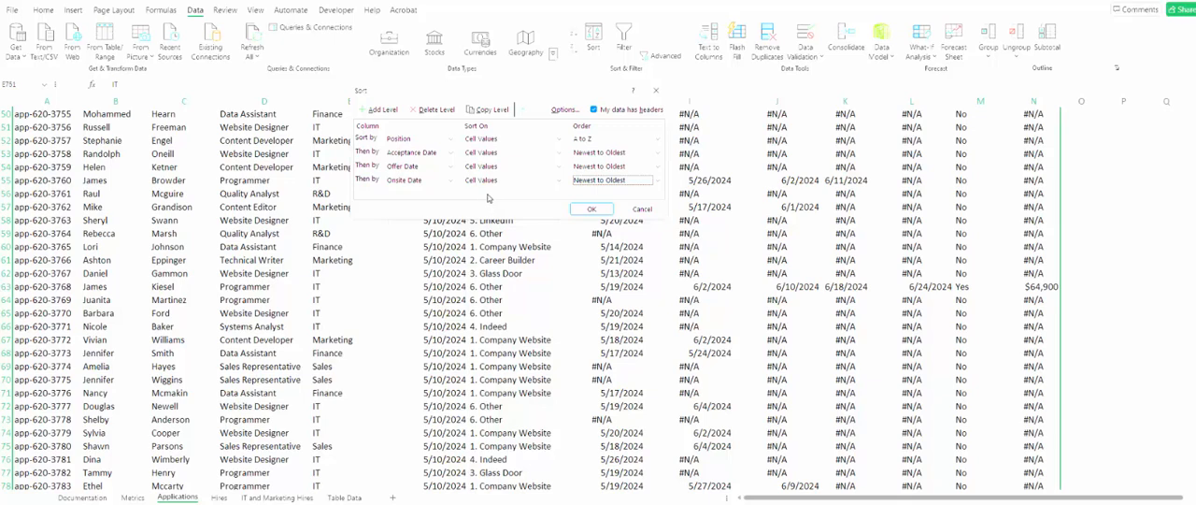
- Add a fifth sort level by Manager Date, ordered Newest to Oldest
{"action": "left_click", "coordinate": [384, 113]}
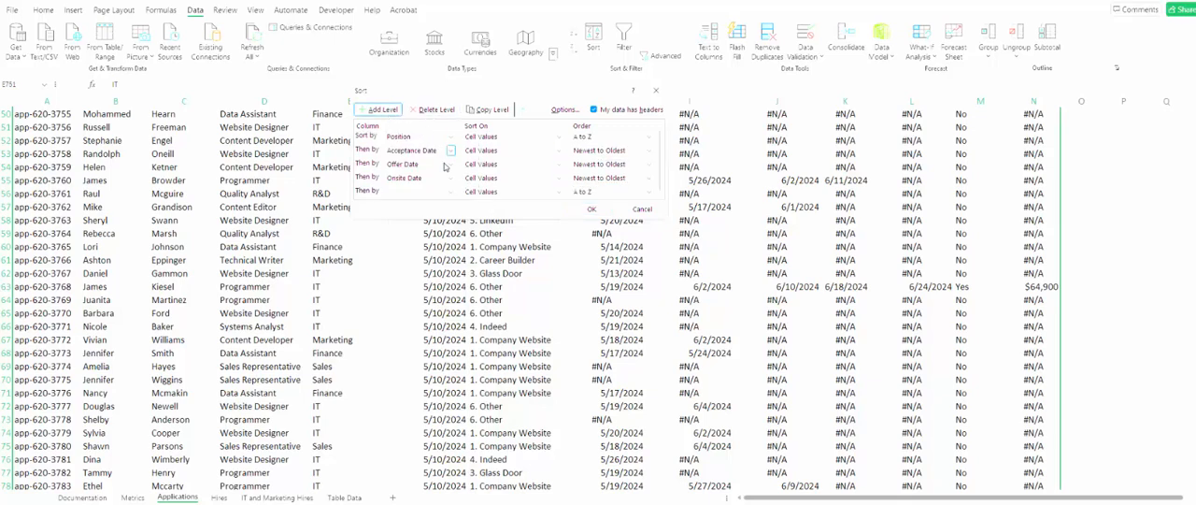
{"action": "left_click", "coordinate": [450, 191]}
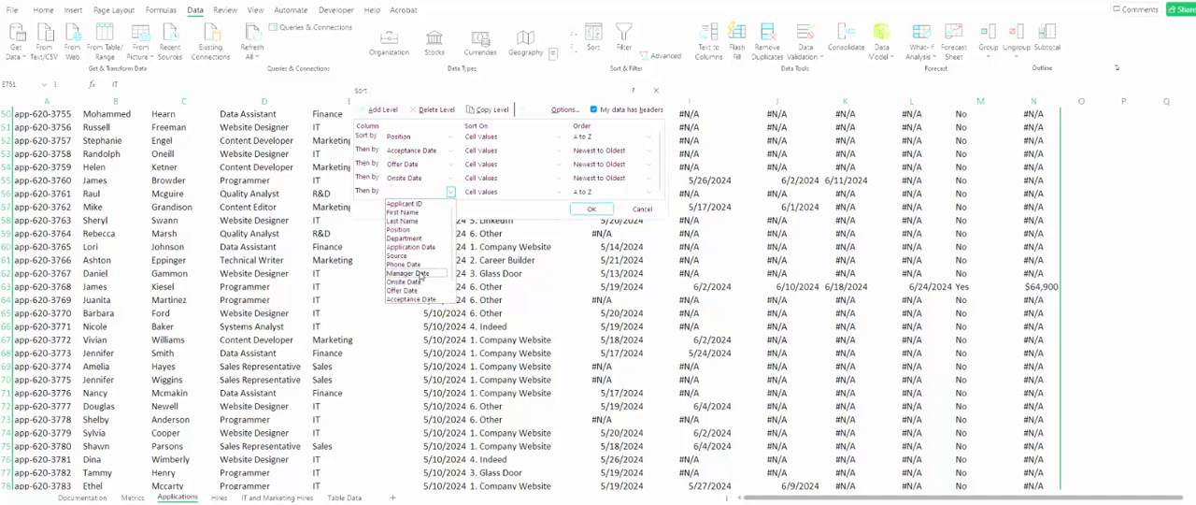
{"action": "left_click", "coordinate": [430, 272]}
{"action": "left_click", "coordinate": [590, 194]}
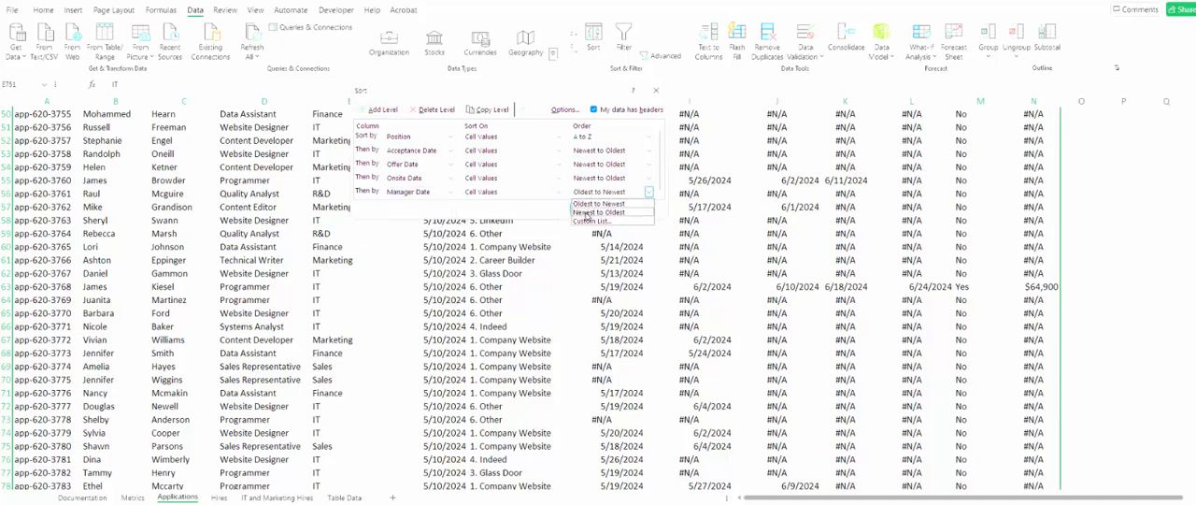
{"action": "left_click", "coordinate": [591, 212]}
- Add a sixth sort level by Phone Date, ordered Newest to Oldest, and apply the sort to the log
{"action": "left_click", "coordinate": [391, 111]}
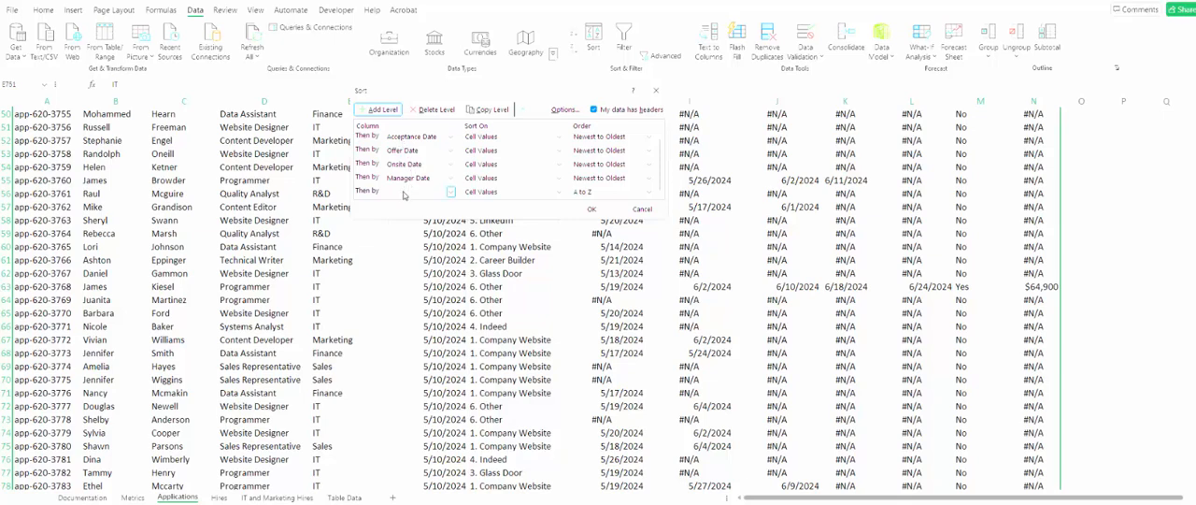
{"action": "left_click", "coordinate": [450, 192]}
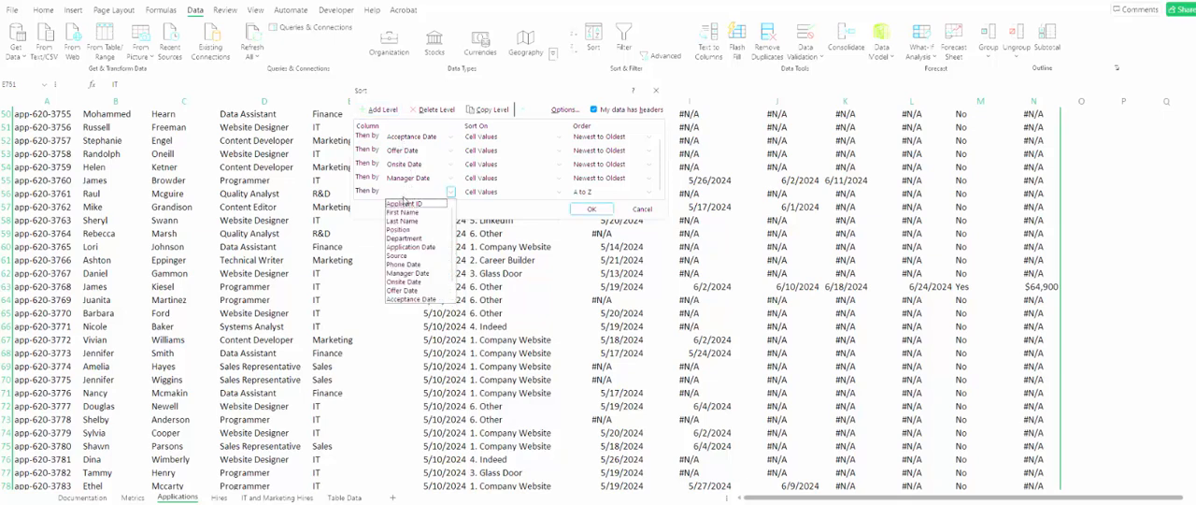
{"action": "left_click", "coordinate": [404, 264]}
{"action": "left_click", "coordinate": [599, 192]}
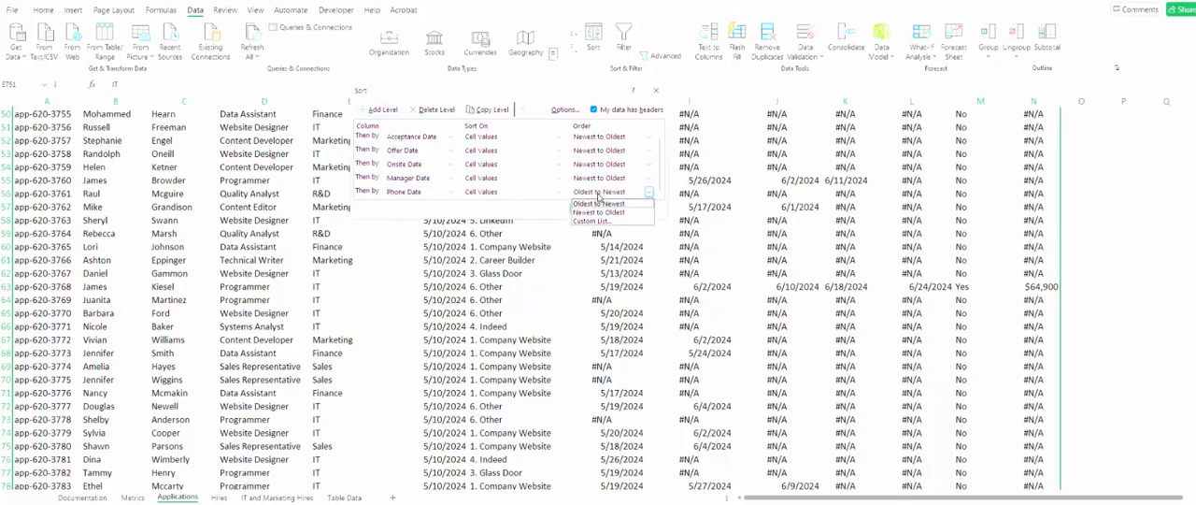
{"action": "left_click", "coordinate": [591, 212]}
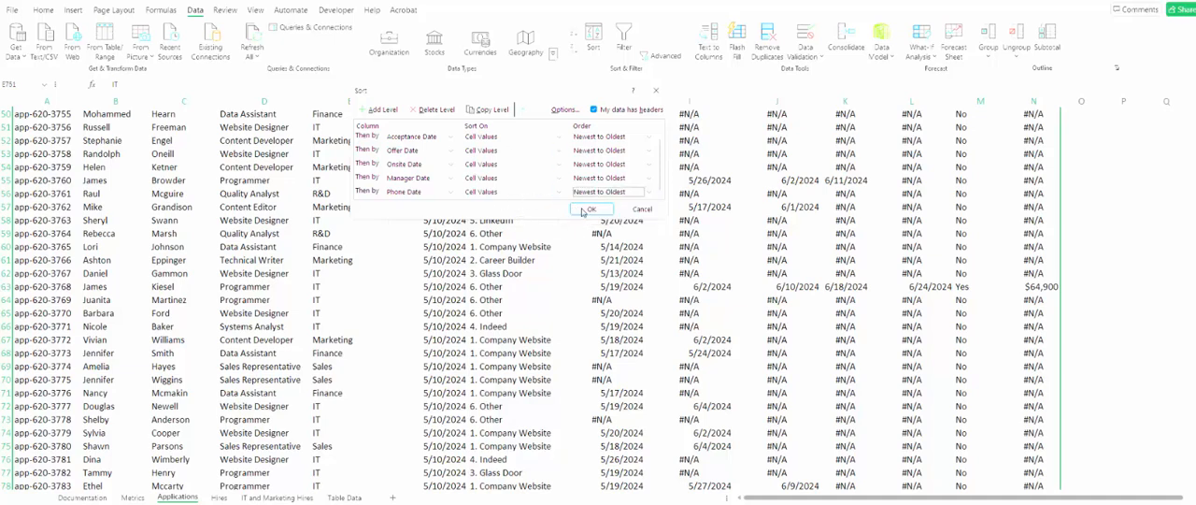
{"action": "left_click", "coordinate": [582, 211]}
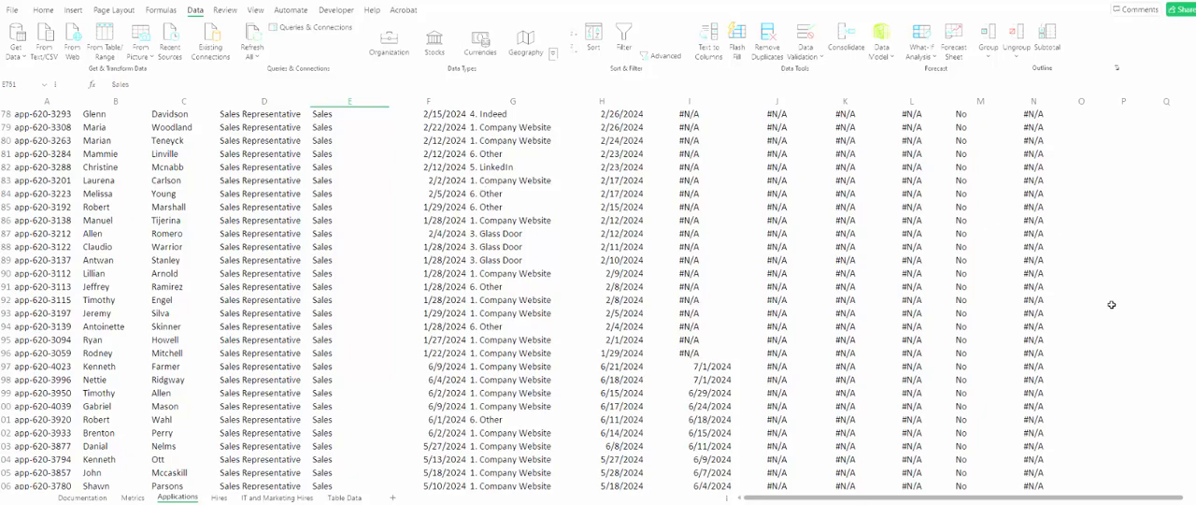
- Turn on filtering for the application log and show only records with Yes in the Hired column
{"action": "scroll", "coordinate": [599, 300], "scroll_direction": "up", "scroll_amount": 20}
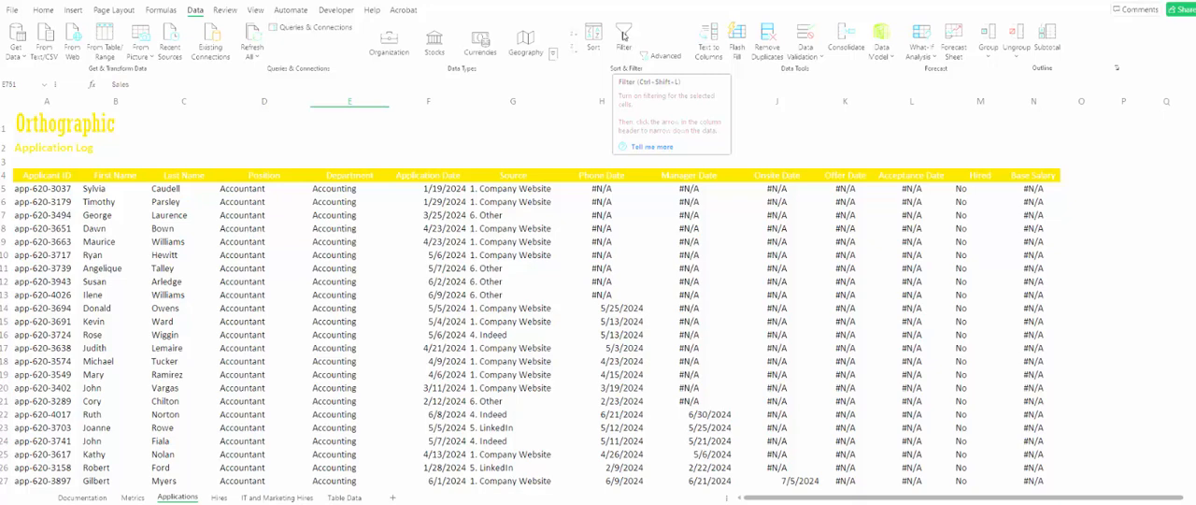
{"action": "left_click", "coordinate": [623, 36]}
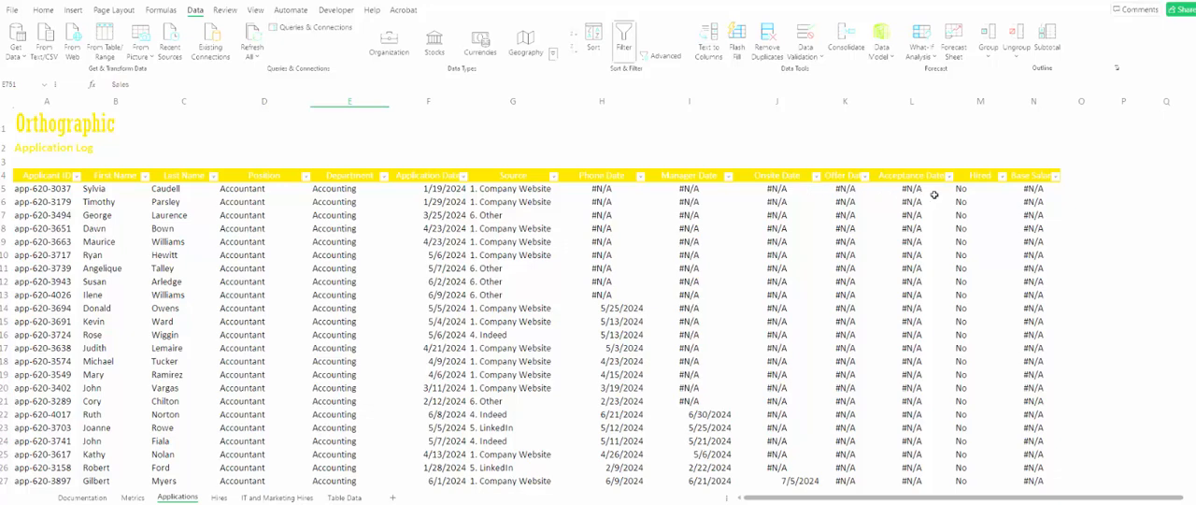
{"action": "left_click", "coordinate": [1001, 177]}
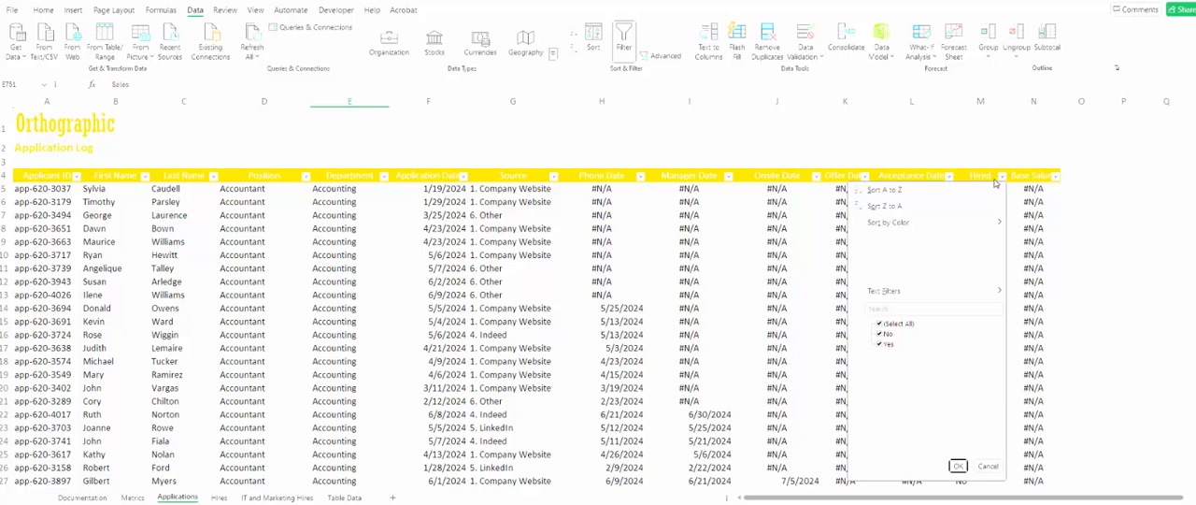
{"action": "left_click", "coordinate": [885, 335]}
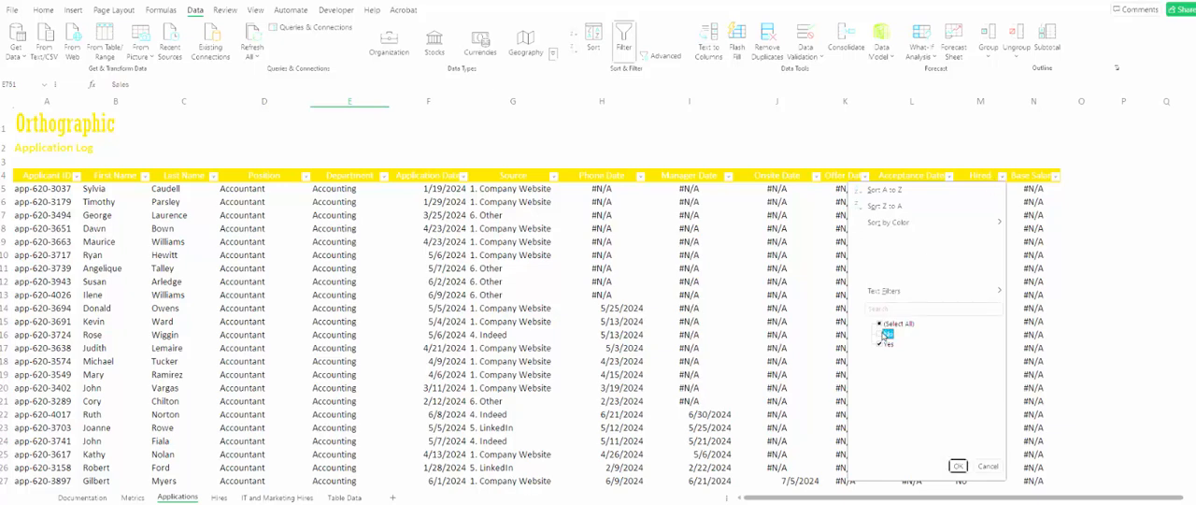
{"action": "left_click", "coordinate": [957, 465]}
{"action": "scroll", "coordinate": [720, 400], "scroll_direction": "down", "scroll_amount": 10}
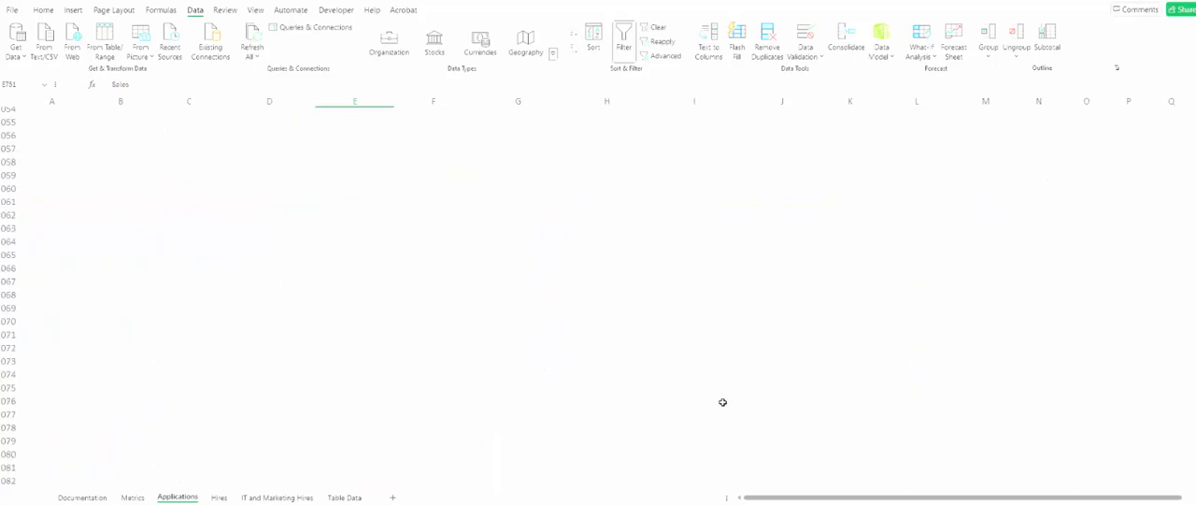
{"action": "scroll", "coordinate": [721, 400], "scroll_direction": "up", "scroll_amount": 10}
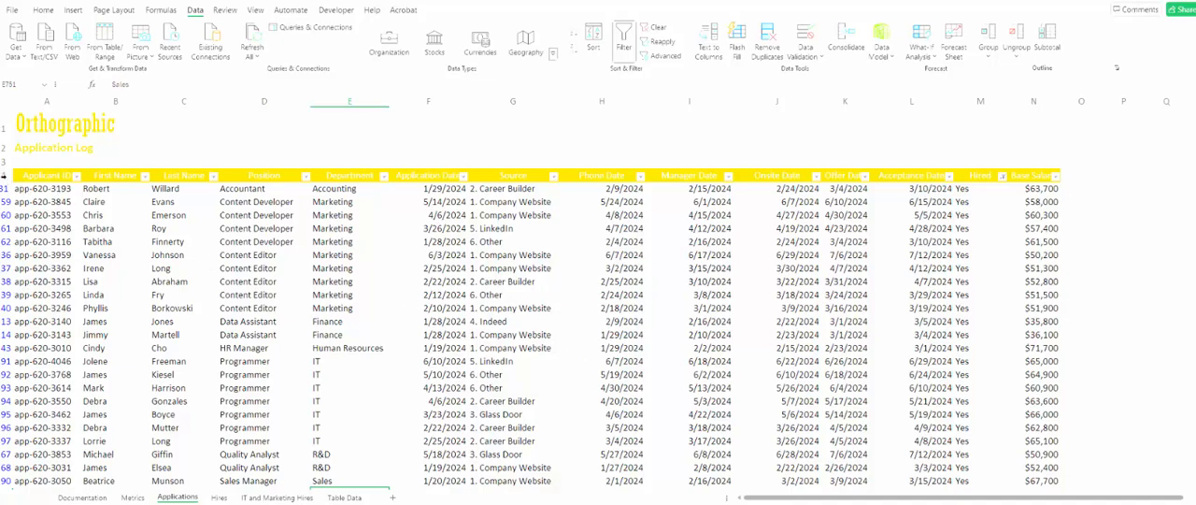
- Copy the filtered log, from the Applicant ID header through the last Base Salary value, into cell A4 of the Hires sheet
{"action": "left_click", "coordinate": [4, 175]}
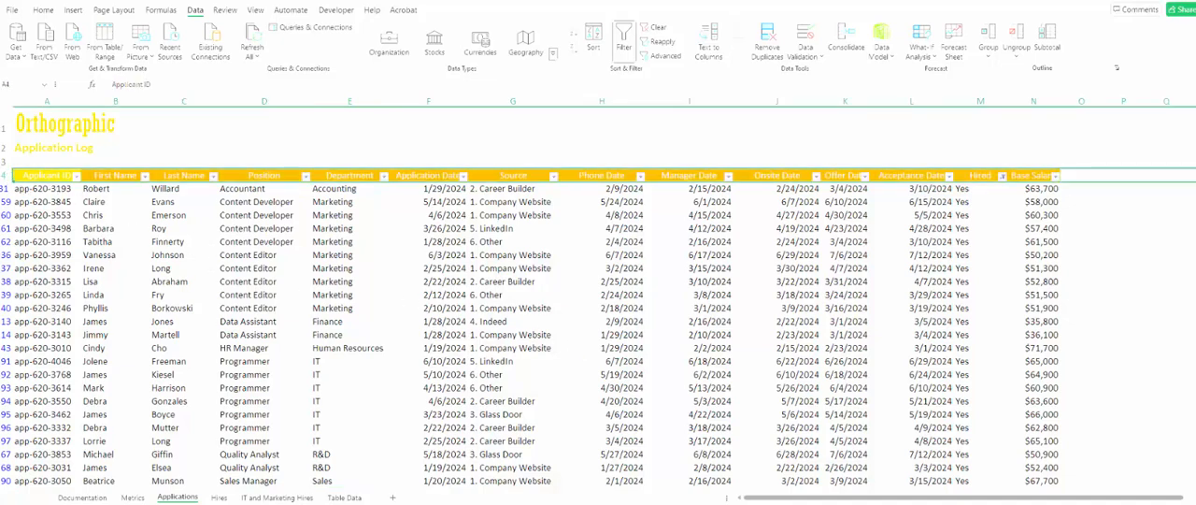
{"action": "left_click", "coordinate": [35, 177]}
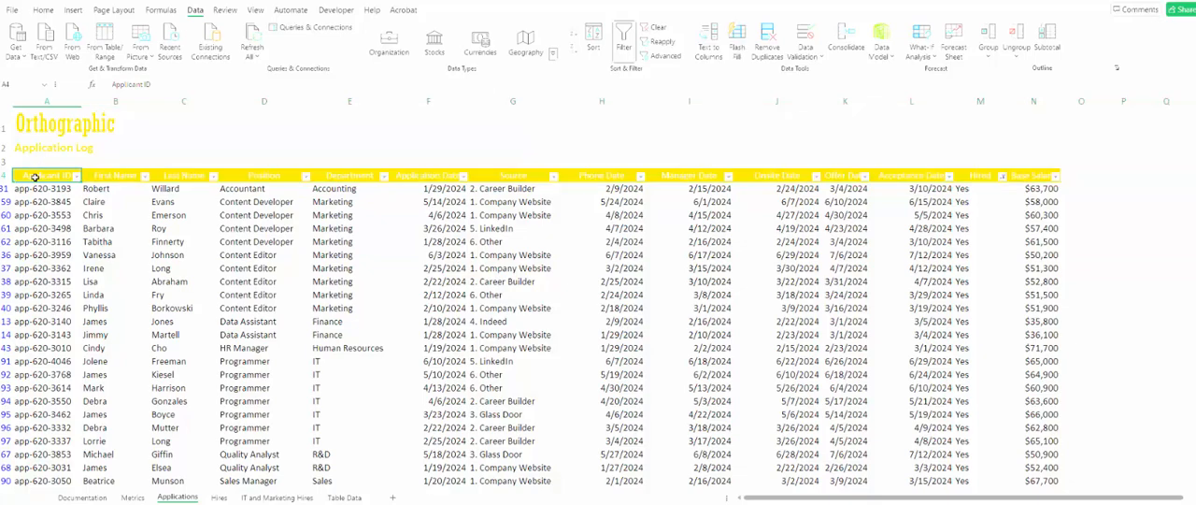
{"action": "left_click_drag", "start_coordinate": [35, 177], "coordinate": [1054, 446]}
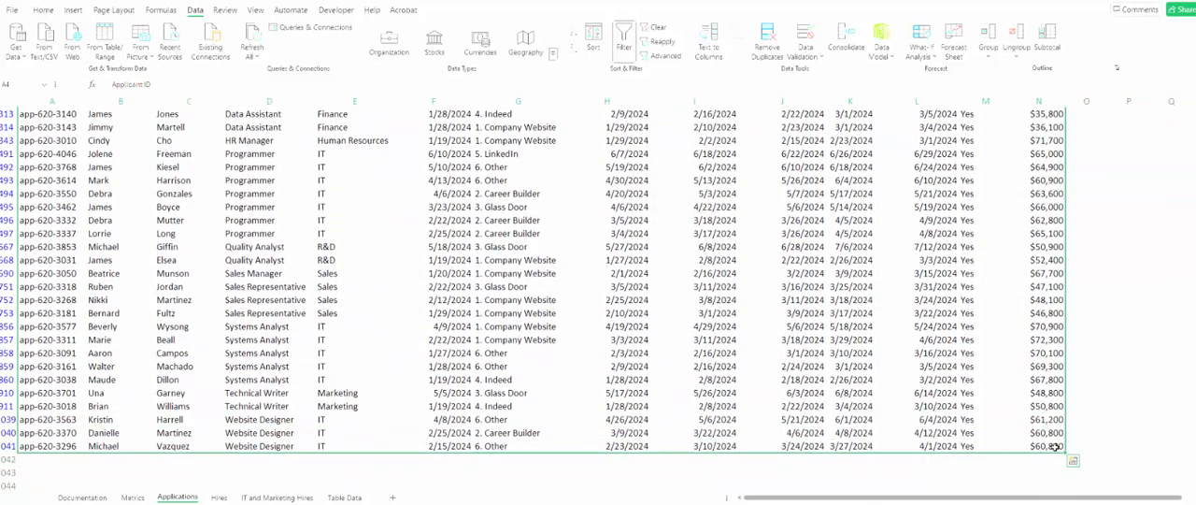
{"action": "key", "text": "ctrl+c"}
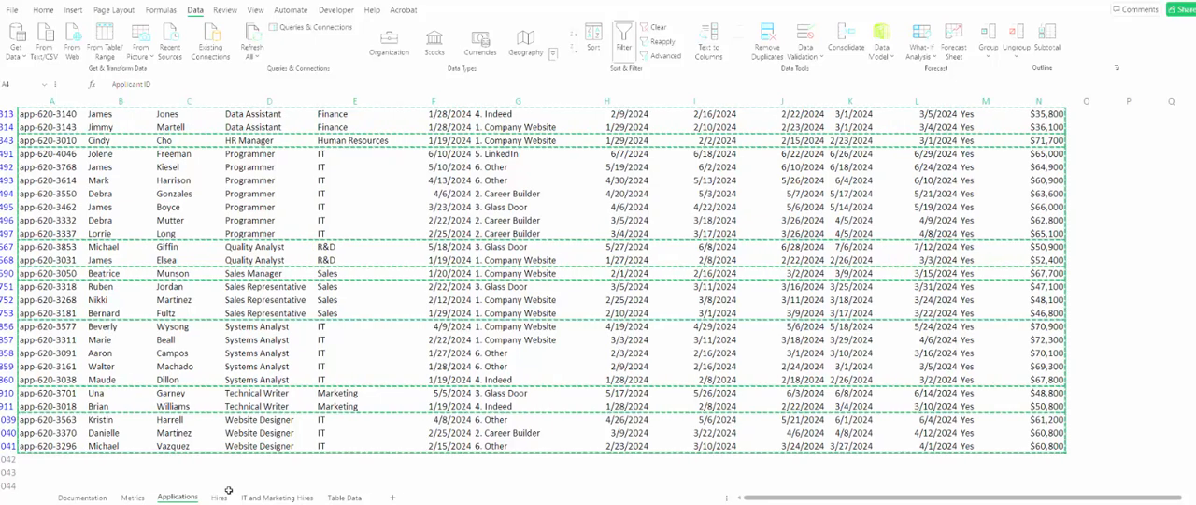
{"action": "key", "text": "ctrl+Page_Down"}
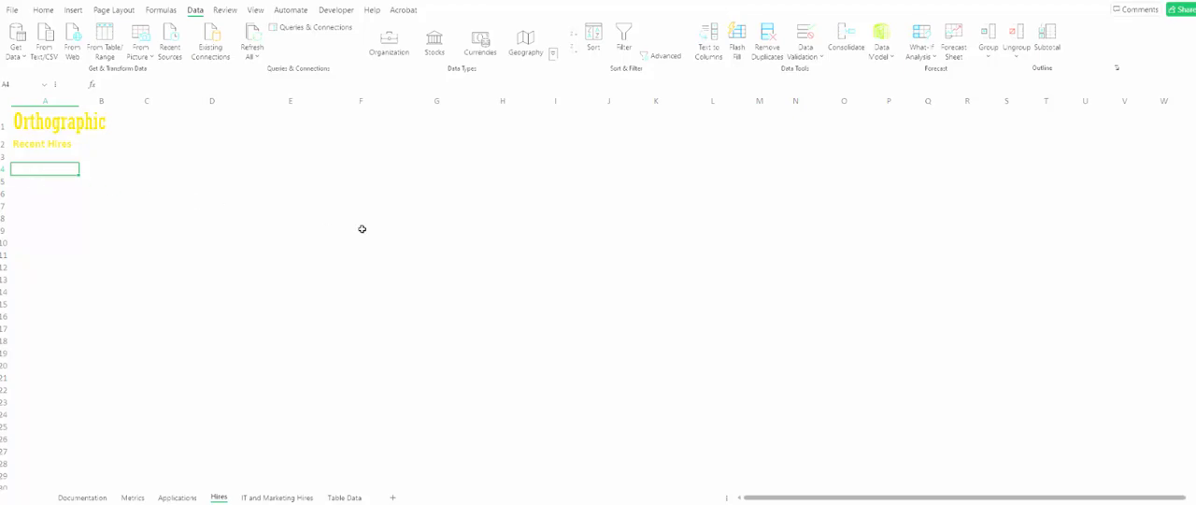
{"action": "key", "text": "ctrl+v"}
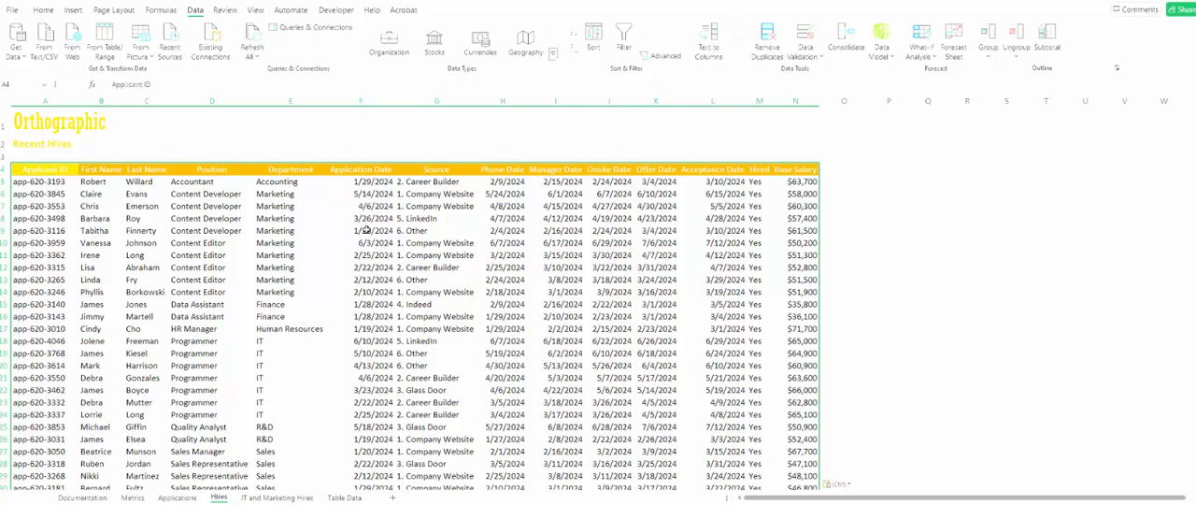
- Sort the copied records on the Hires sheet by Position, on cell values, in A to Z order
{"action": "left_click", "coordinate": [370, 230]}
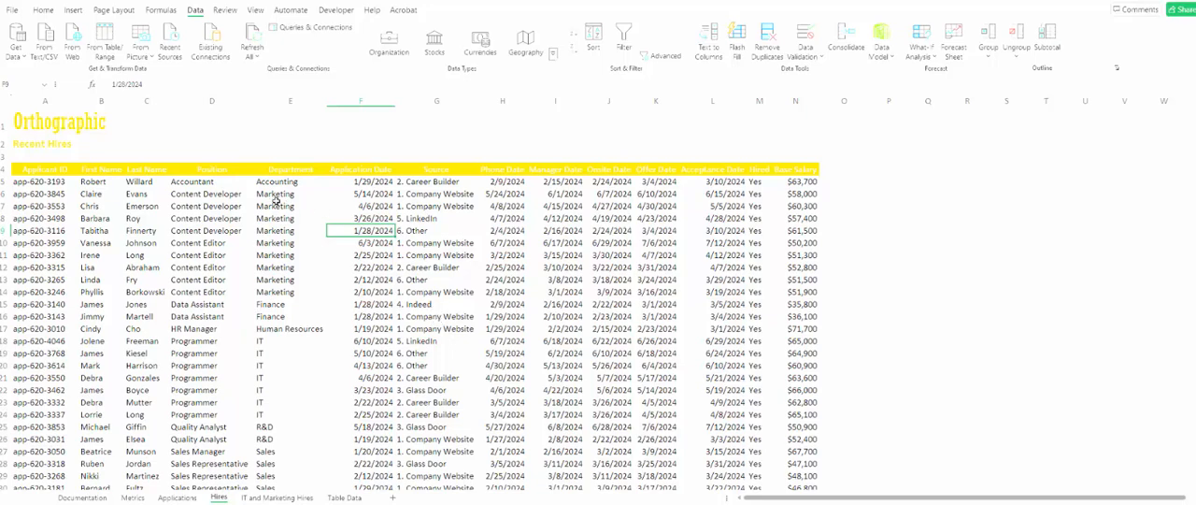
{"action": "left_click", "coordinate": [219, 181]}
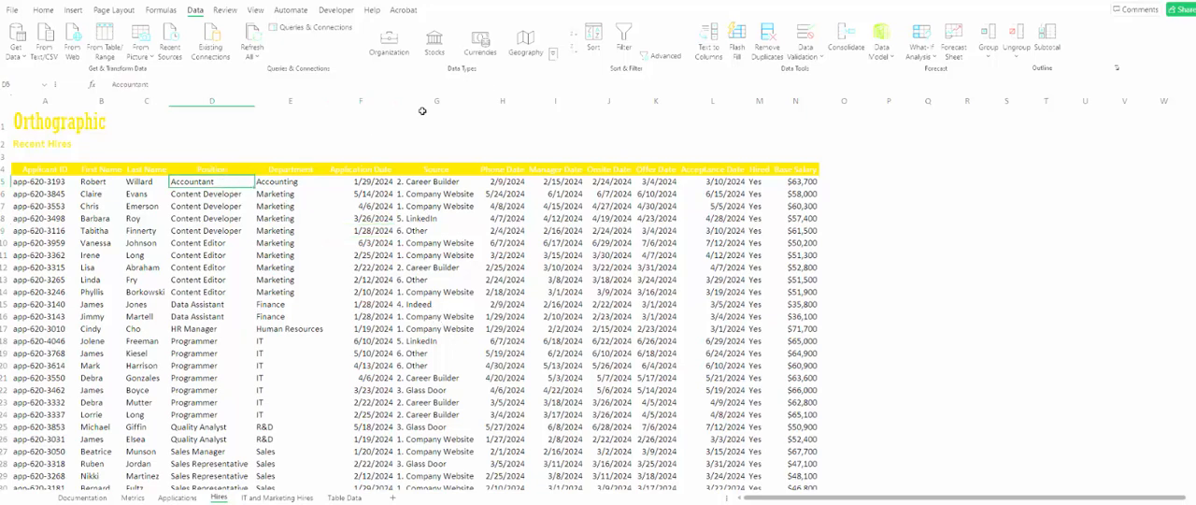
{"action": "left_click", "coordinate": [594, 42]}
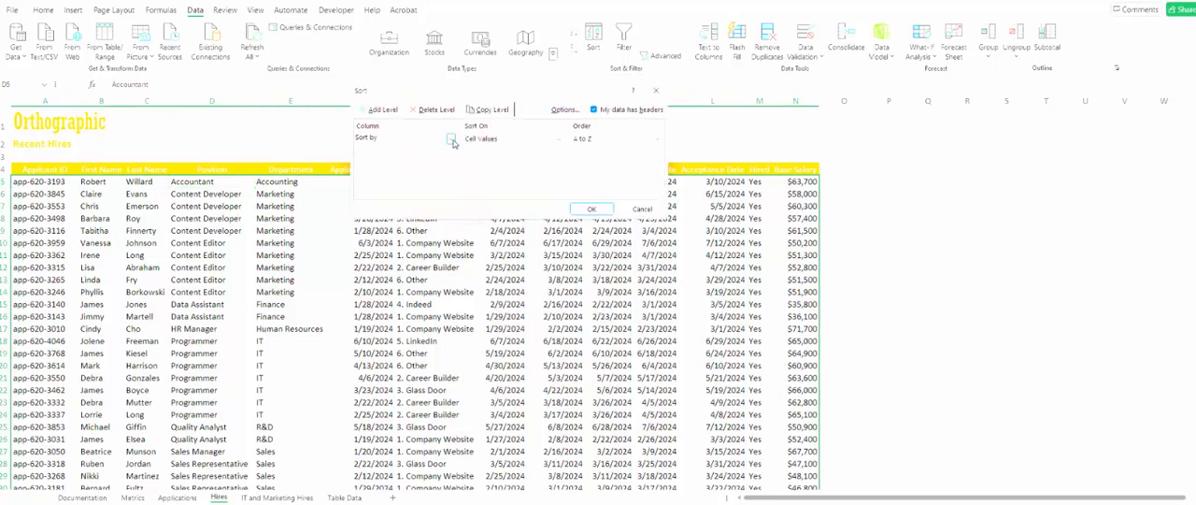
{"action": "left_click", "coordinate": [450, 139]}
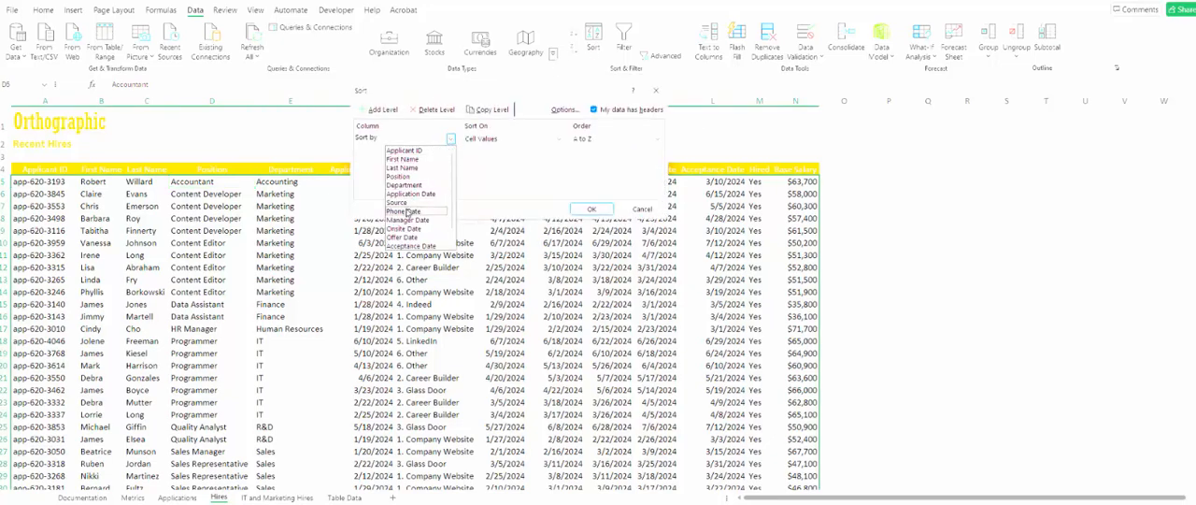
{"action": "left_click", "coordinate": [400, 177]}
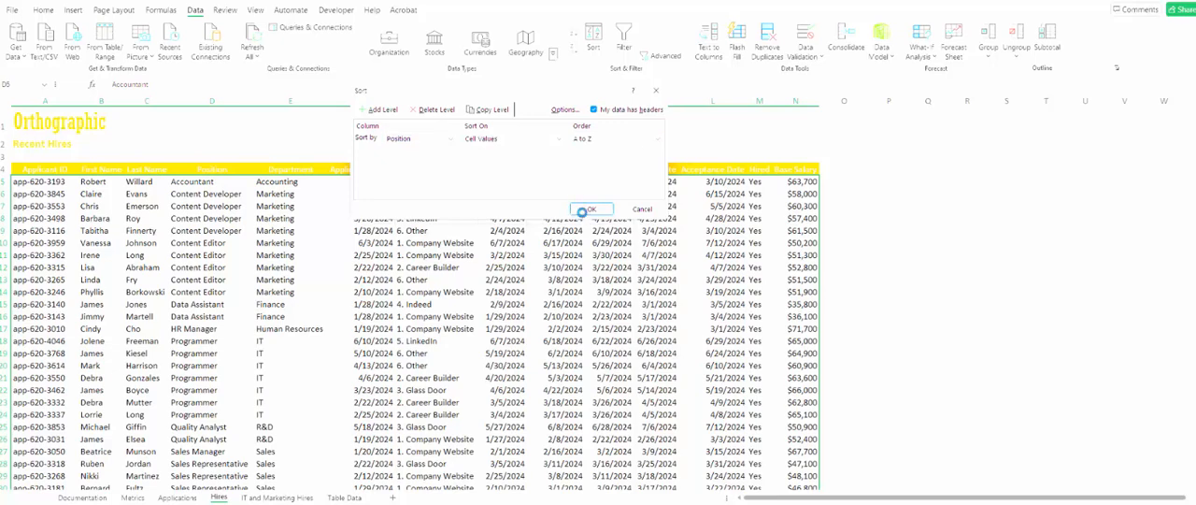
{"action": "left_click", "coordinate": [581, 209]}
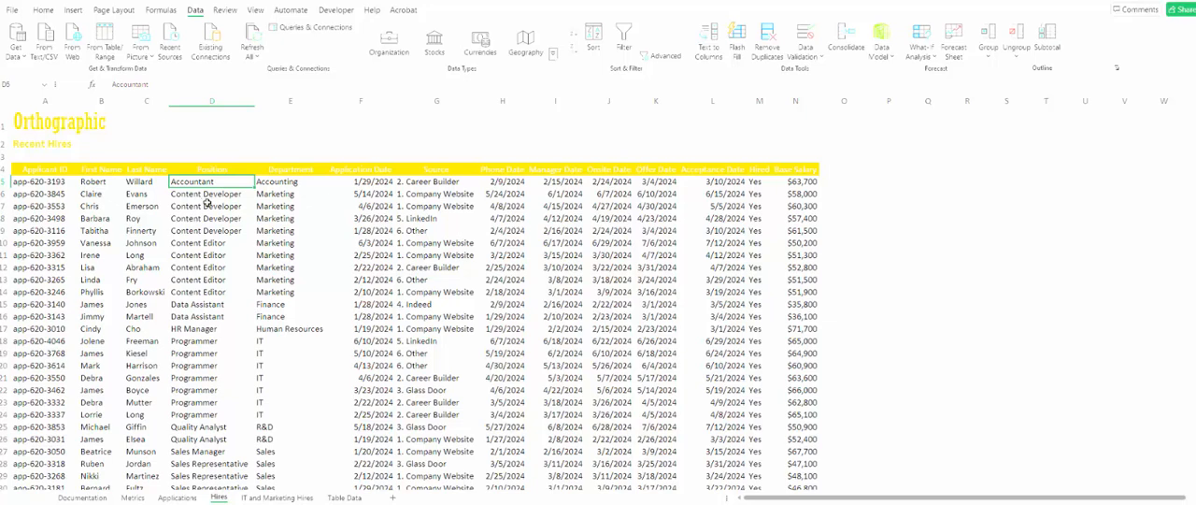
- Add subtotals to the Hires data that average Base Salary at each change in Position, with the summary below the data
{"action": "left_click", "coordinate": [1048, 42]}
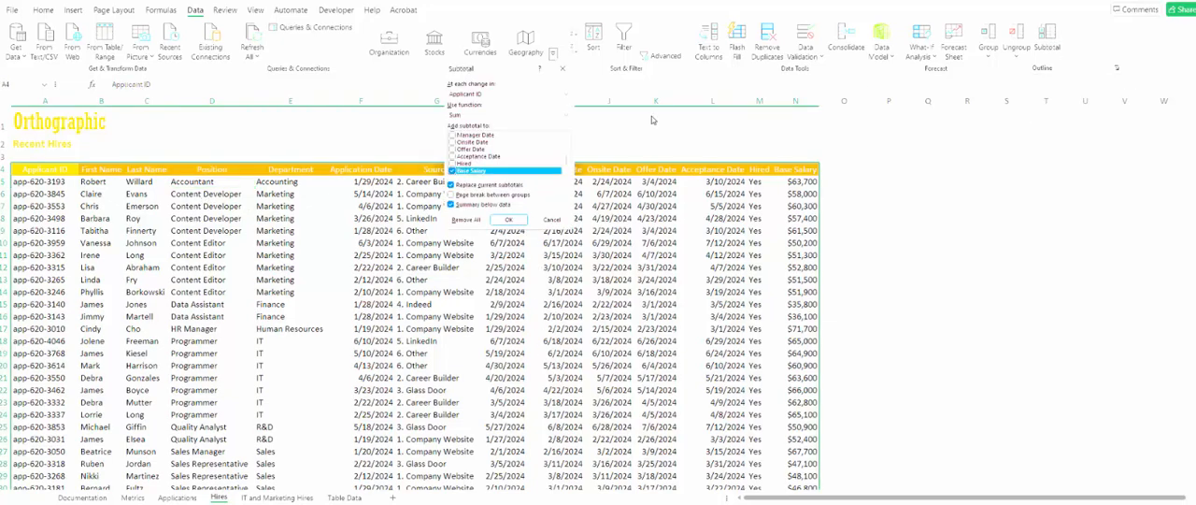
{"action": "left_click", "coordinate": [565, 93]}
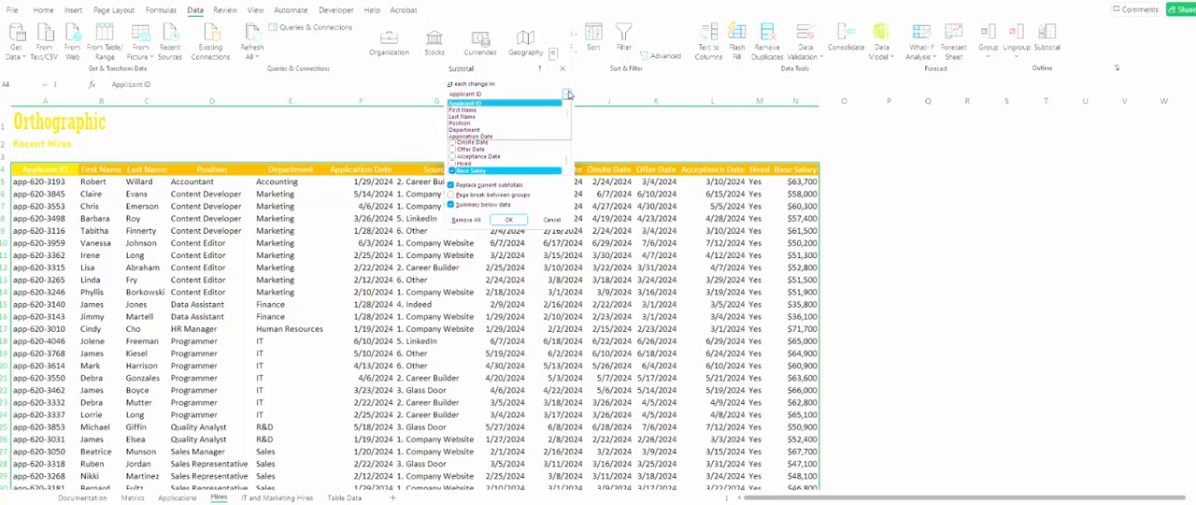
{"action": "left_click", "coordinate": [490, 122]}
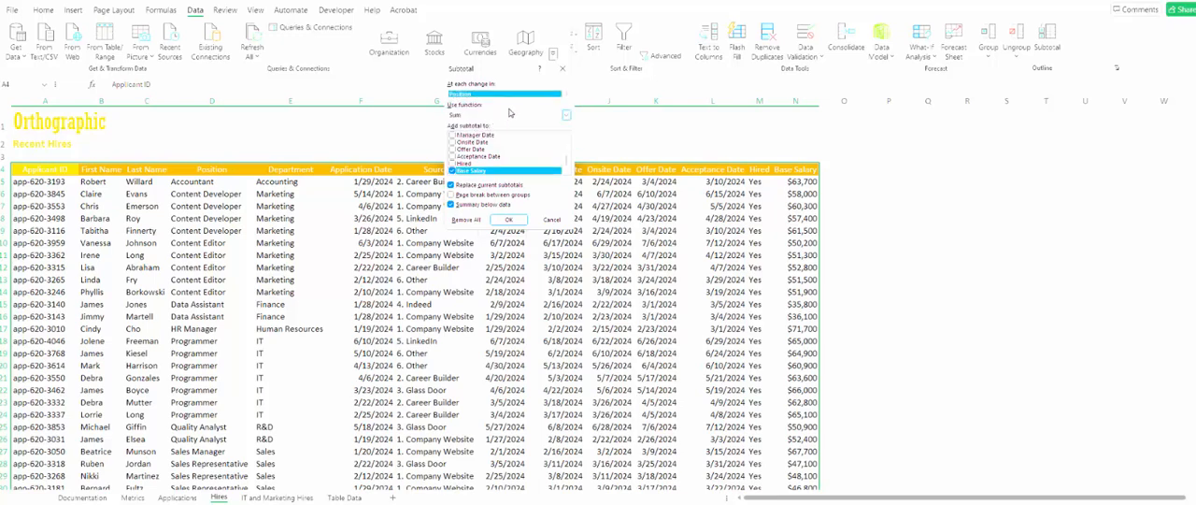
{"action": "left_click", "coordinate": [507, 114]}
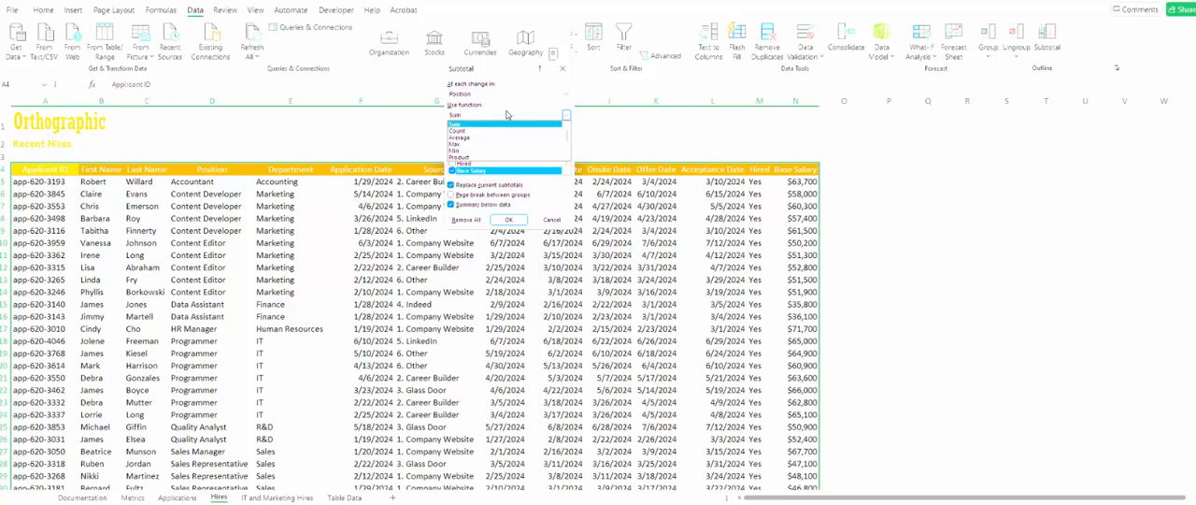
{"action": "left_click", "coordinate": [482, 136]}
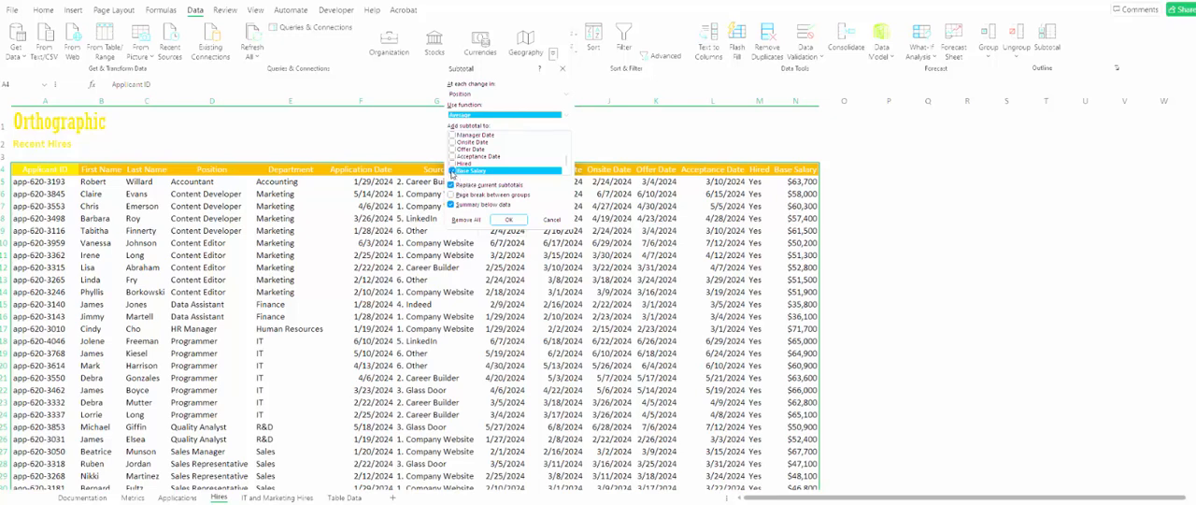
{"action": "left_click", "coordinate": [509, 218]}
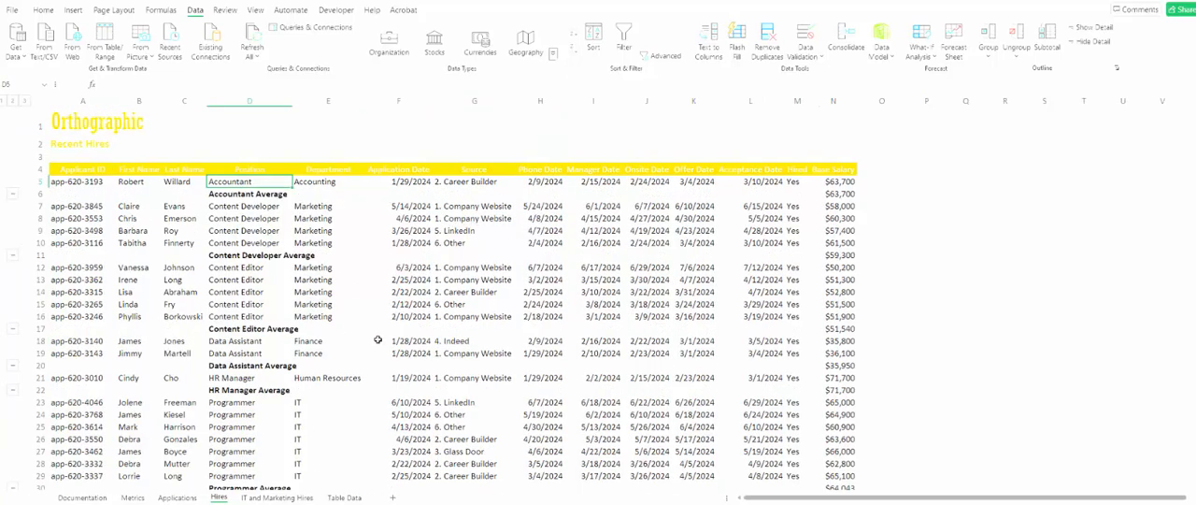
- Freeze panes at cell F5 of the Hires sheet, keeping rows 1 to 4 and columns A to E in view
{"action": "scroll", "coordinate": [391, 342], "scroll_direction": "down", "scroll_amount": 5}
{"action": "scroll", "coordinate": [393, 343], "scroll_direction": "down", "scroll_amount": 6}
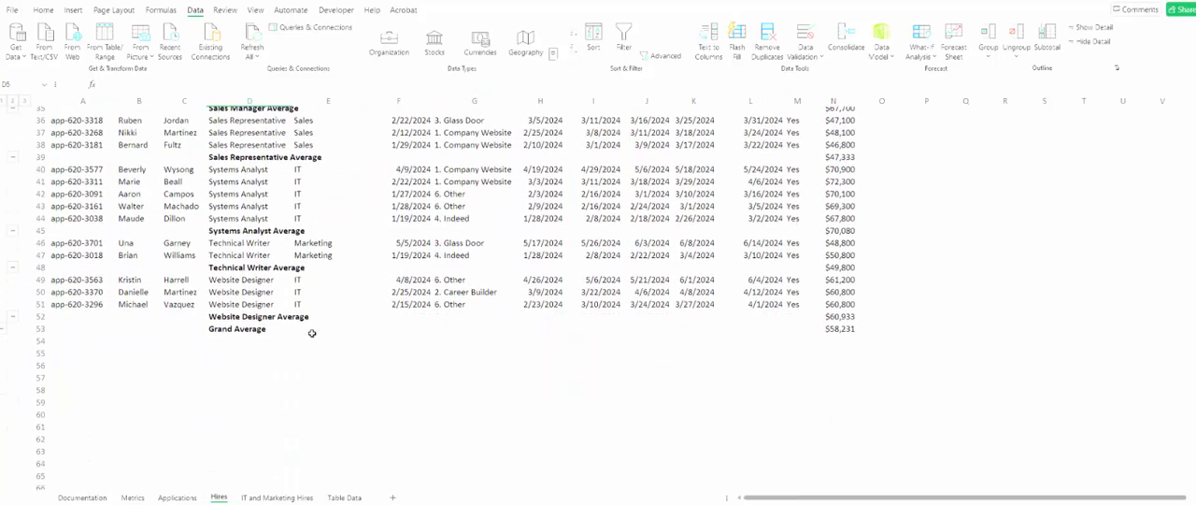
{"action": "left_click", "coordinate": [279, 327]}
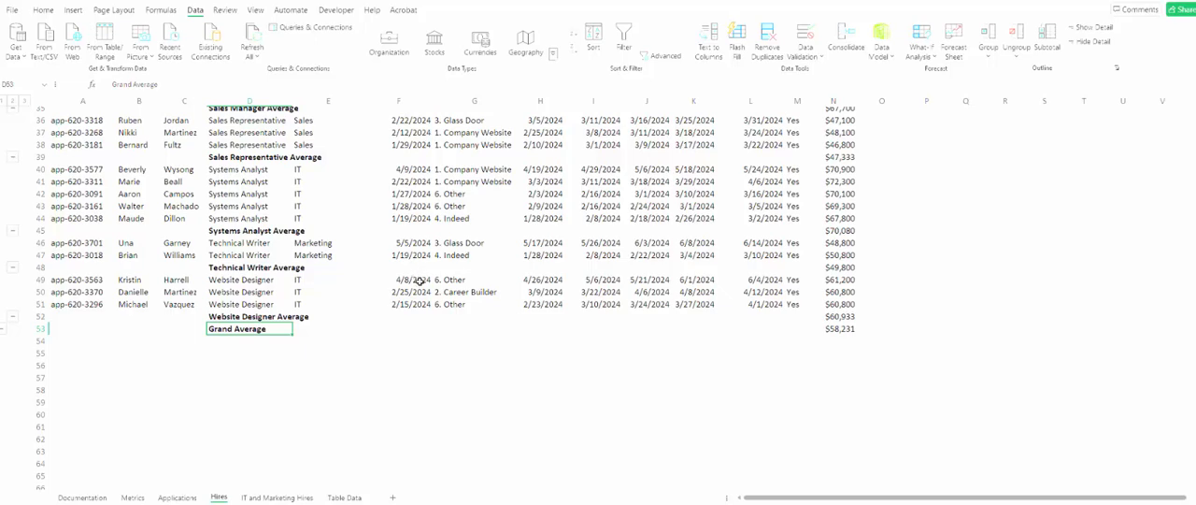
{"action": "scroll", "coordinate": [419, 280], "scroll_direction": "up", "scroll_amount": 11}
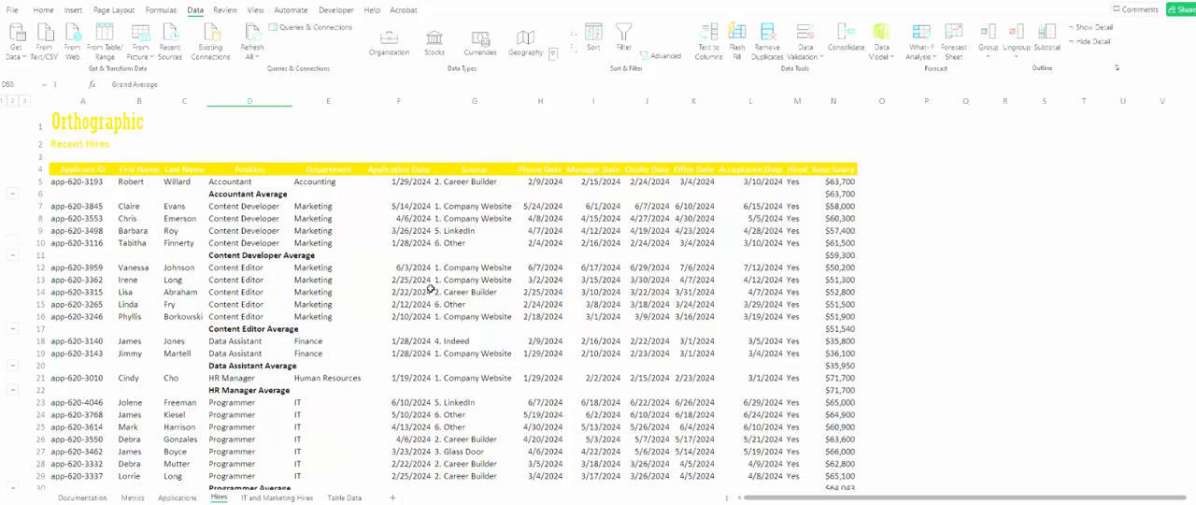
{"action": "left_click", "coordinate": [405, 182]}
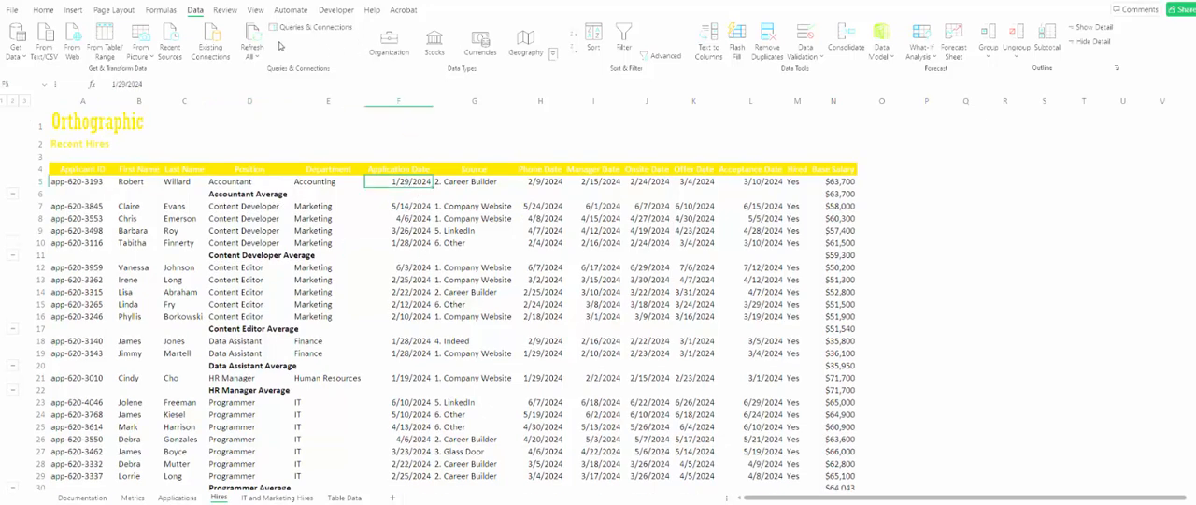
{"action": "left_click", "coordinate": [255, 12]}
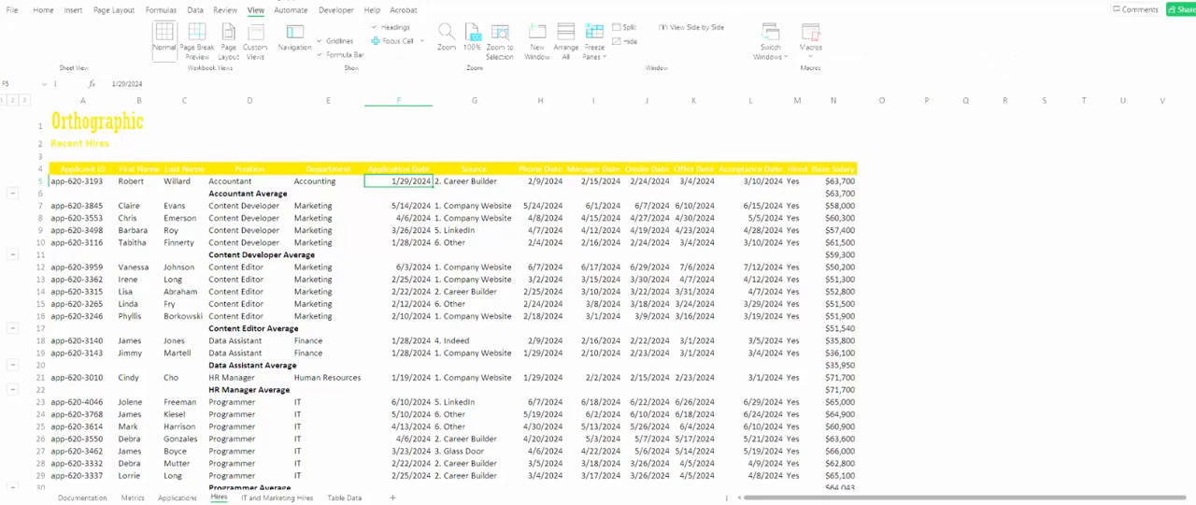
{"action": "left_click", "coordinate": [596, 43]}
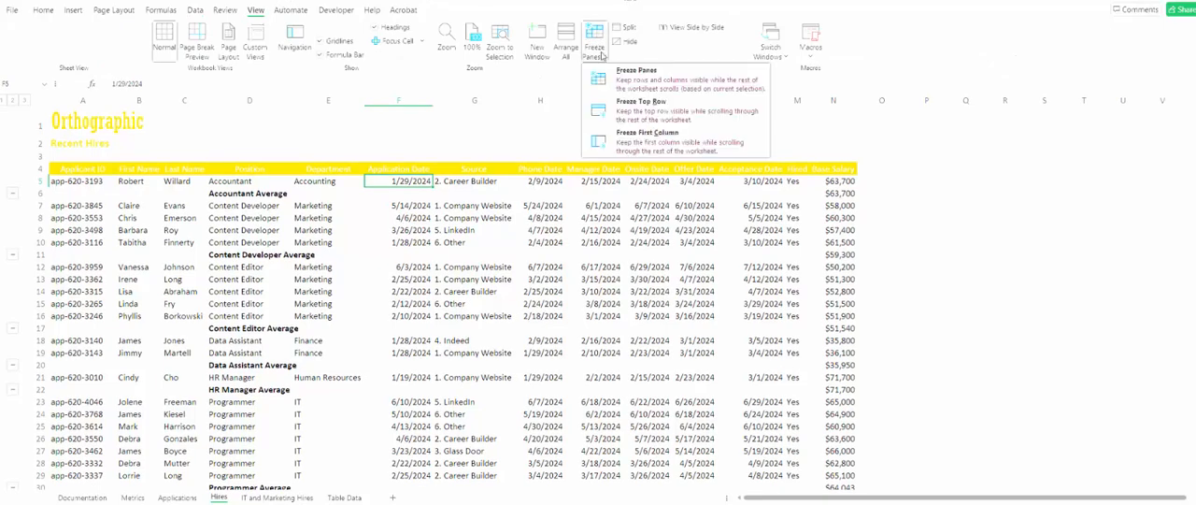
{"action": "left_click", "coordinate": [617, 80]}
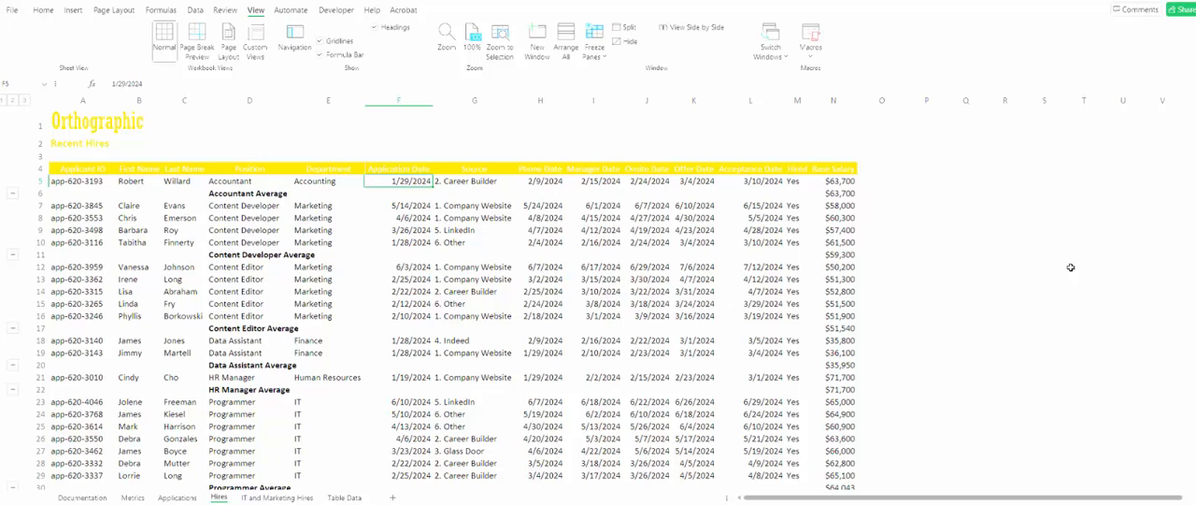
- Turn off filtering for the application log on the Applications sheet
{"action": "left_click", "coordinate": [177, 497]}
{"action": "left_click", "coordinate": [211, 192]}
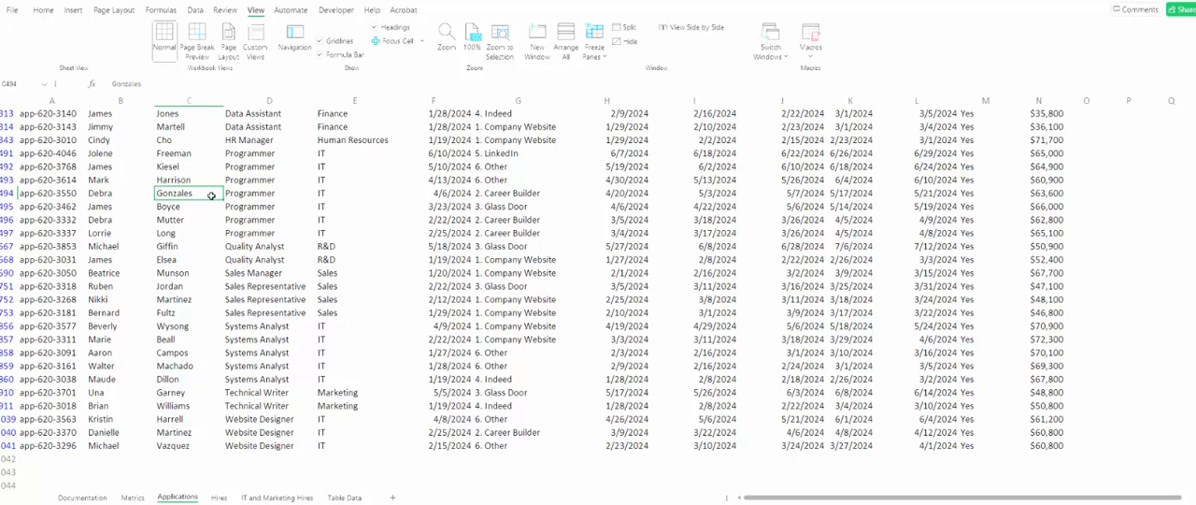
{"action": "scroll", "coordinate": [211, 196], "scroll_direction": "up", "scroll_amount": 5}
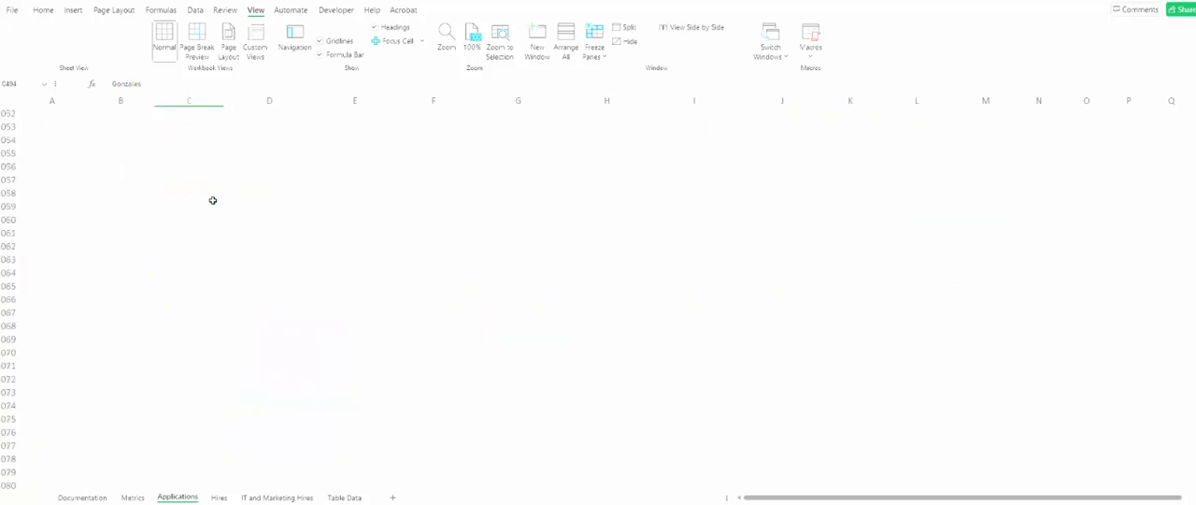
{"action": "scroll", "coordinate": [212, 203], "scroll_direction": "down", "scroll_amount": 6}
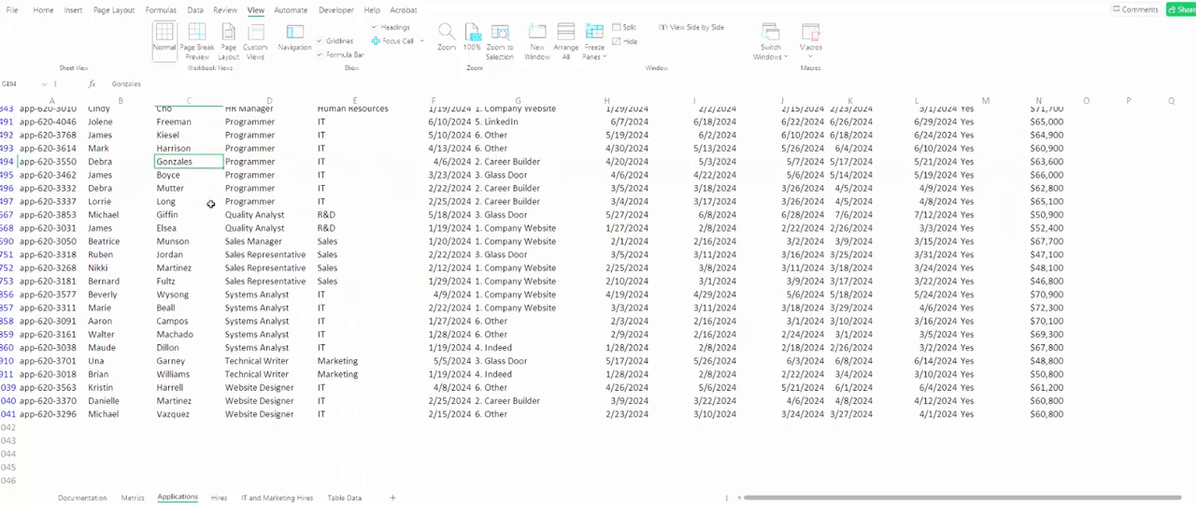
{"action": "scroll", "coordinate": [211, 202], "scroll_direction": "up", "scroll_amount": 6}
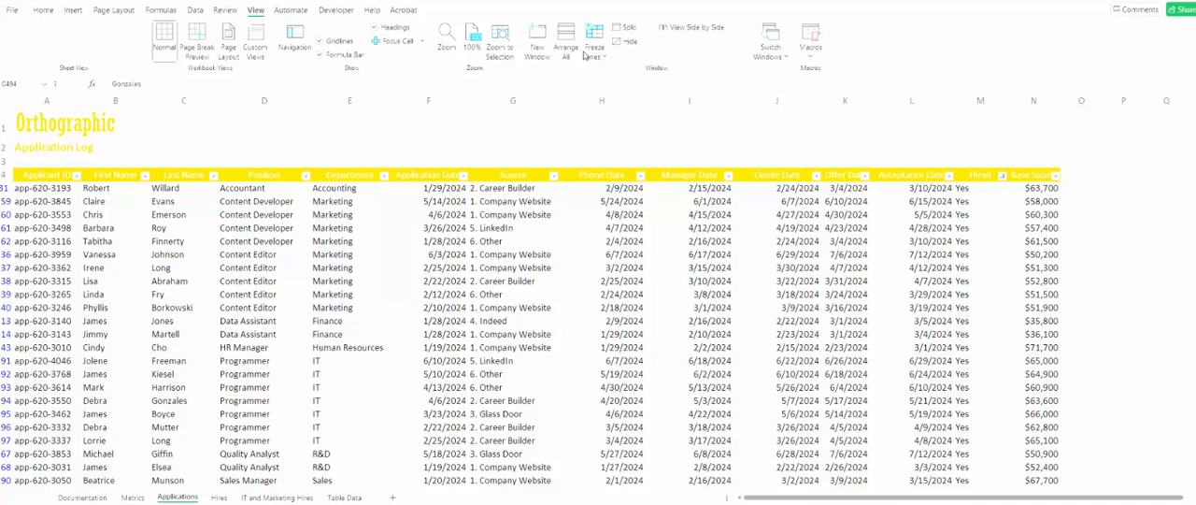
{"action": "left_click", "coordinate": [248, 17]}
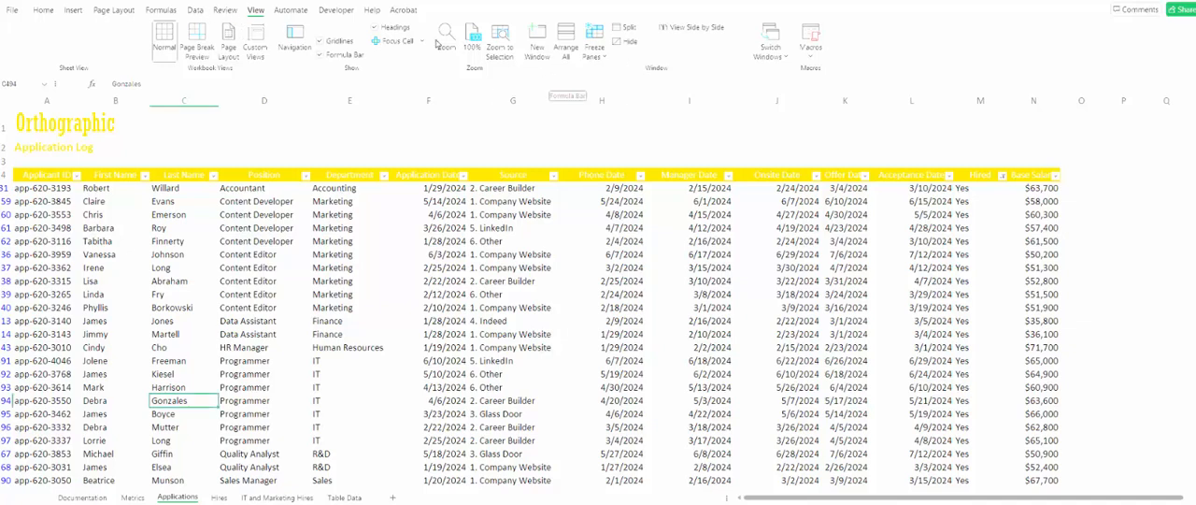
{"action": "left_click", "coordinate": [195, 10]}
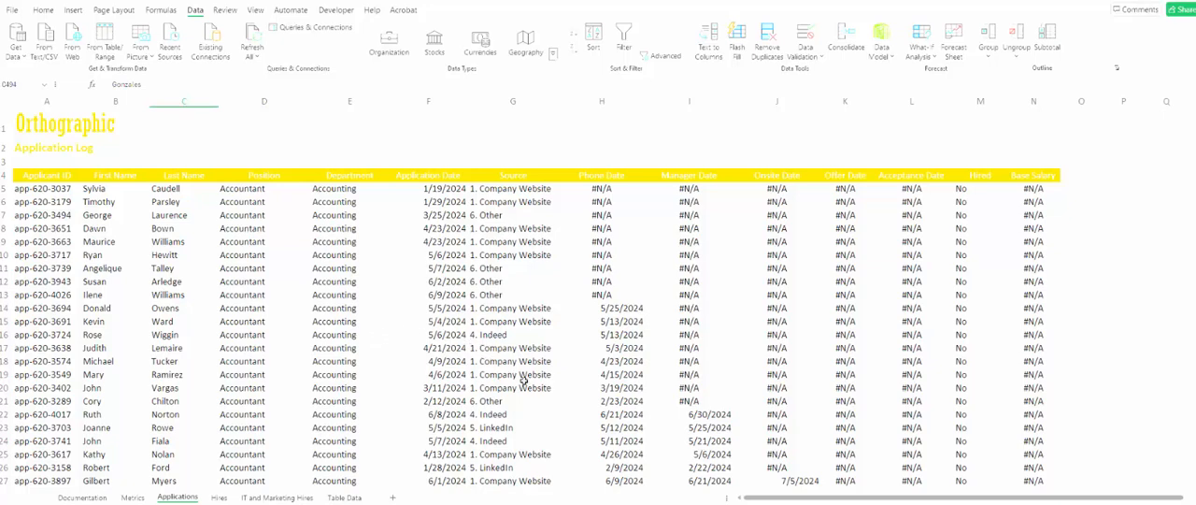
- On the IT and Marketing Hires sheet, enter the criteria IT in A5 and >70000 in B5
{"action": "left_click", "coordinate": [285, 497]}
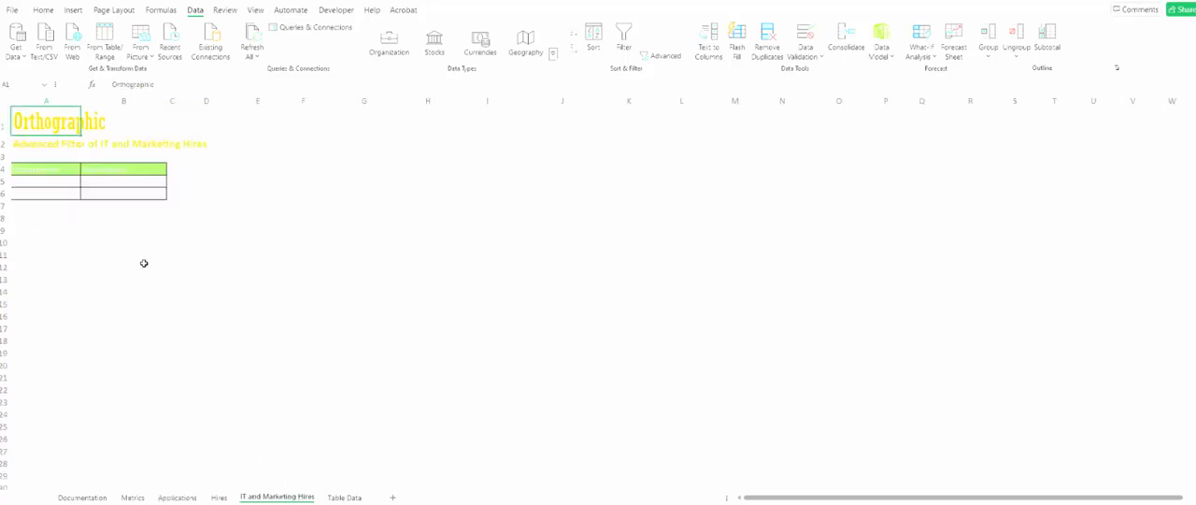
{"action": "left_click", "coordinate": [64, 186]}
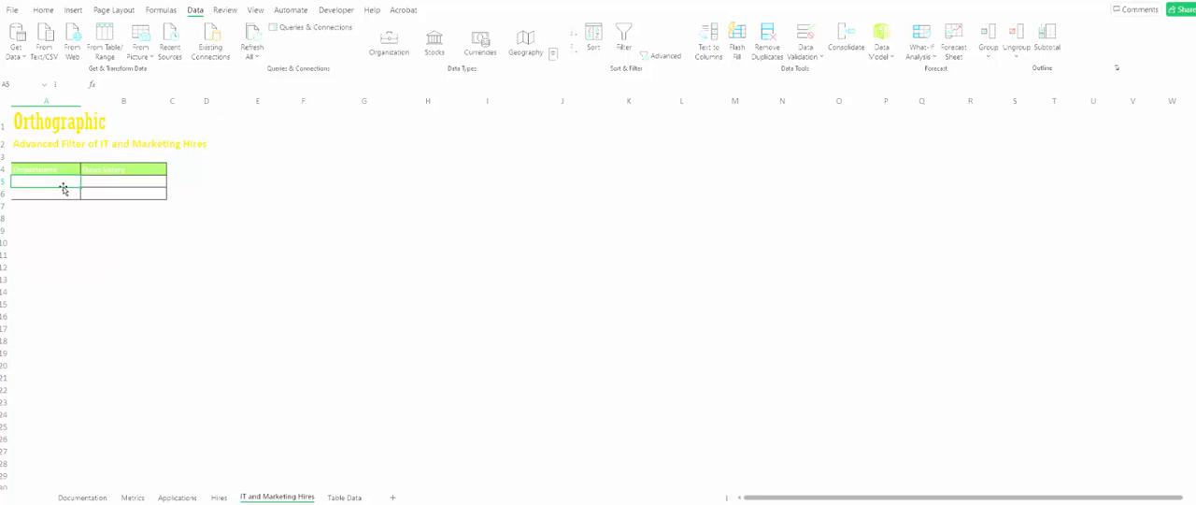
{"action": "type", "text": "IT"}
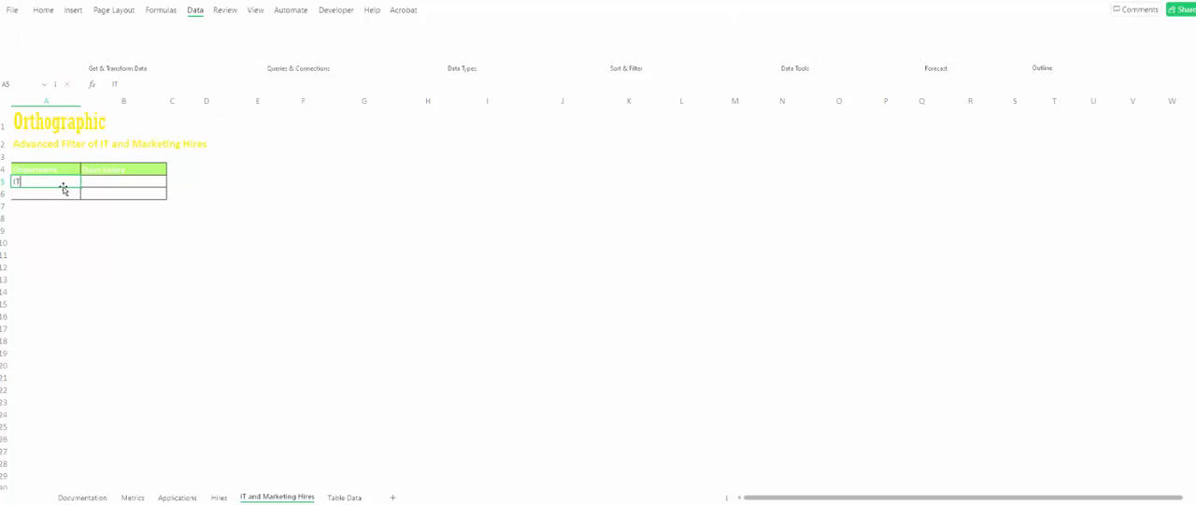
{"action": "key", "text": "Tab"}
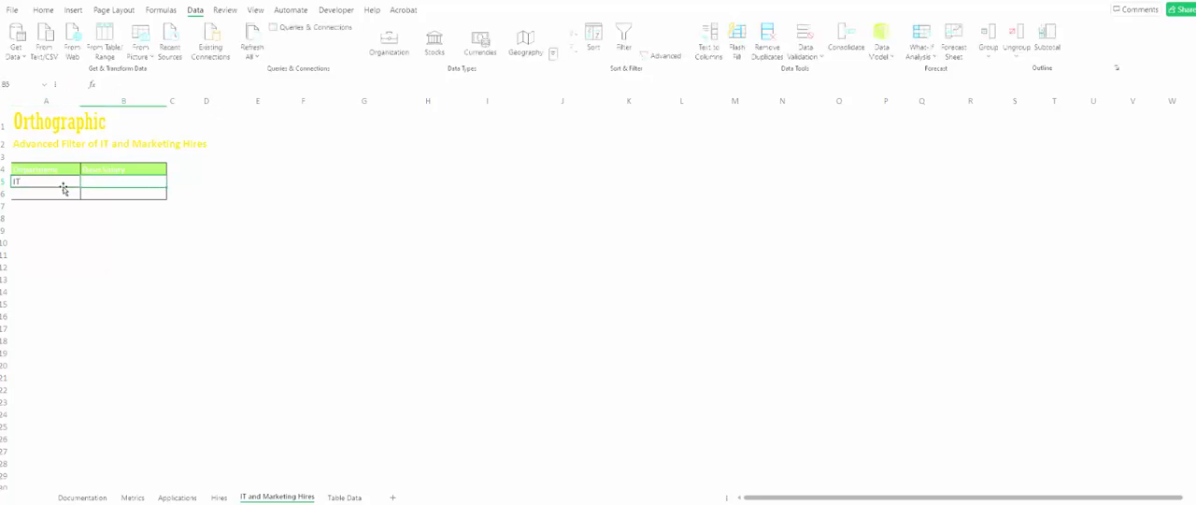
{"action": "type", "text": ">7"}
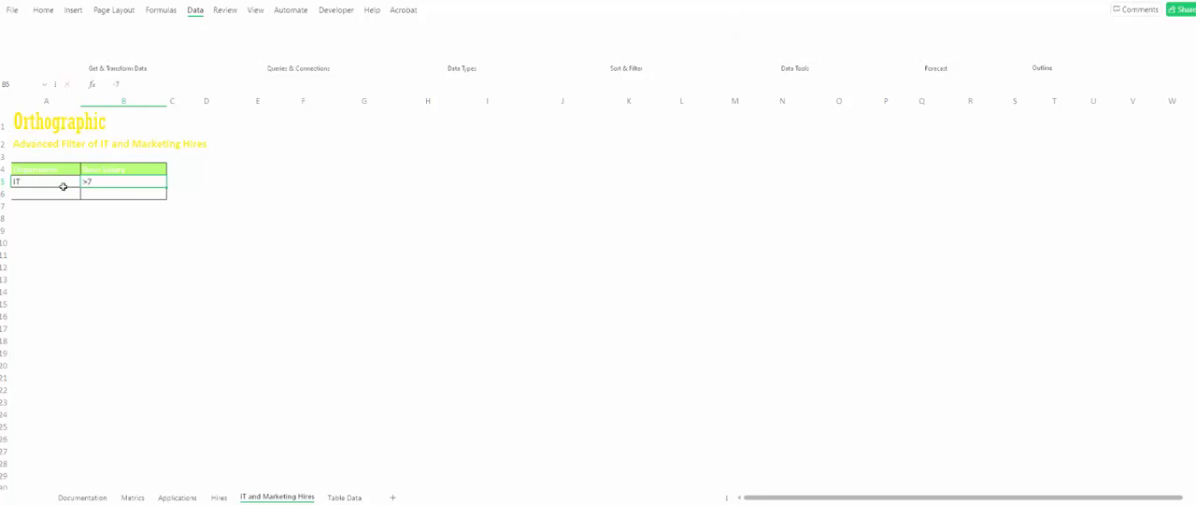
{"action": "type", "text": "0000"}
{"action": "key", "text": "Return"}
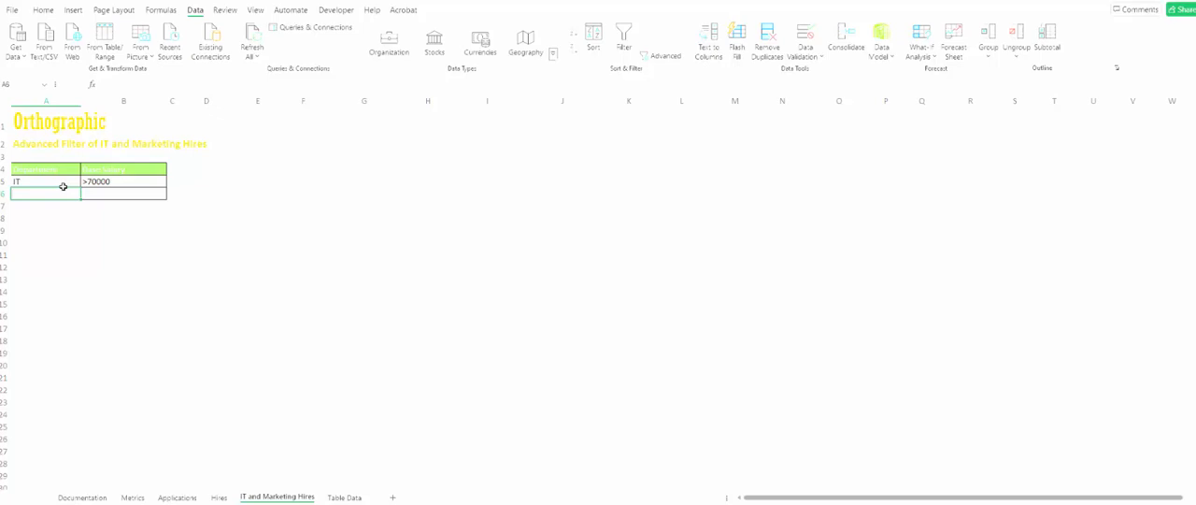
- Enter the second criteria row with Marketing in A6 and >60000 in B6
{"action": "type", "text": "Mar"}
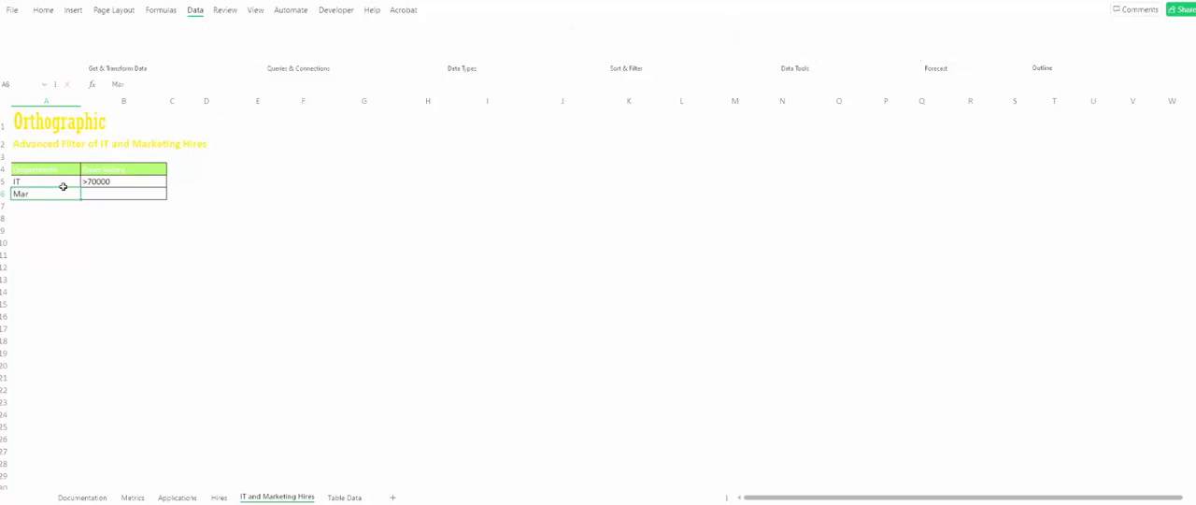
{"action": "type", "text": "keting"}
{"action": "key", "text": "Tab"}
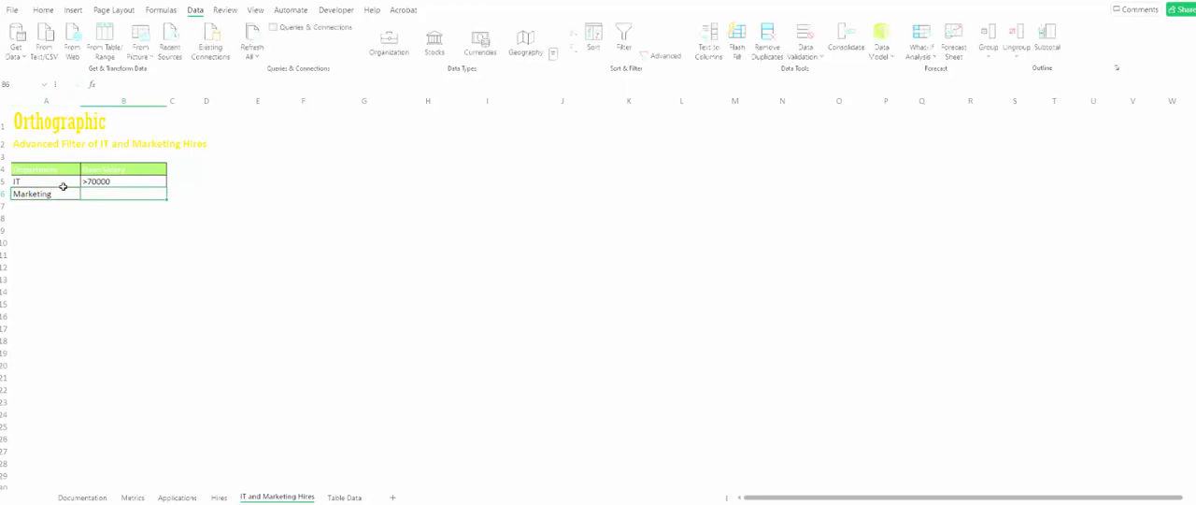
{"action": "type", "text": ">60000"}
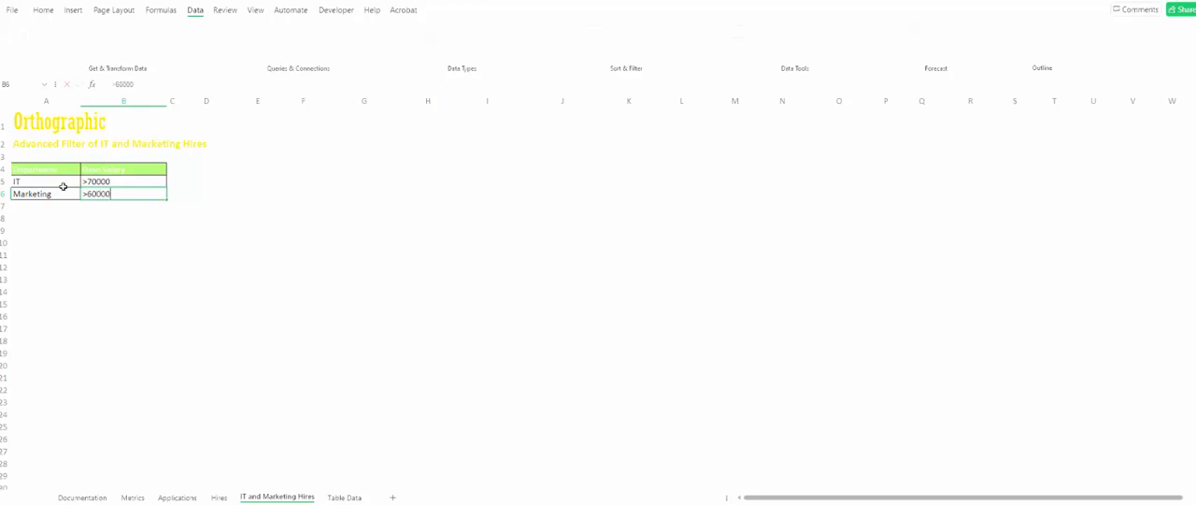
{"action": "key", "text": "Return"}
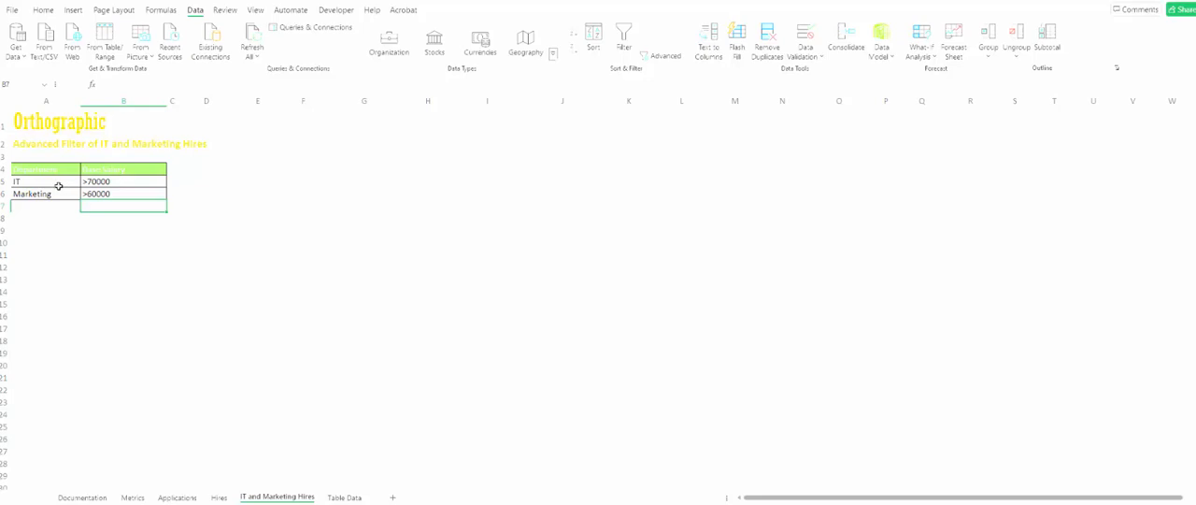
- Start an advanced filter set to copy to another location, and begin choosing its list range on the Applications sheet
{"action": "left_click", "coordinate": [99, 193]}
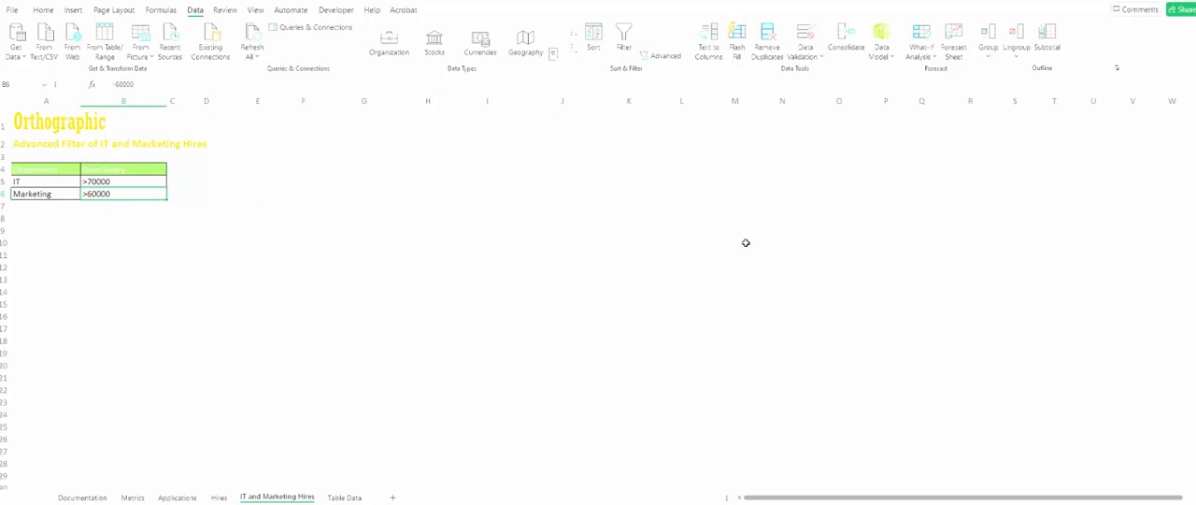
{"action": "left_click", "coordinate": [671, 64]}
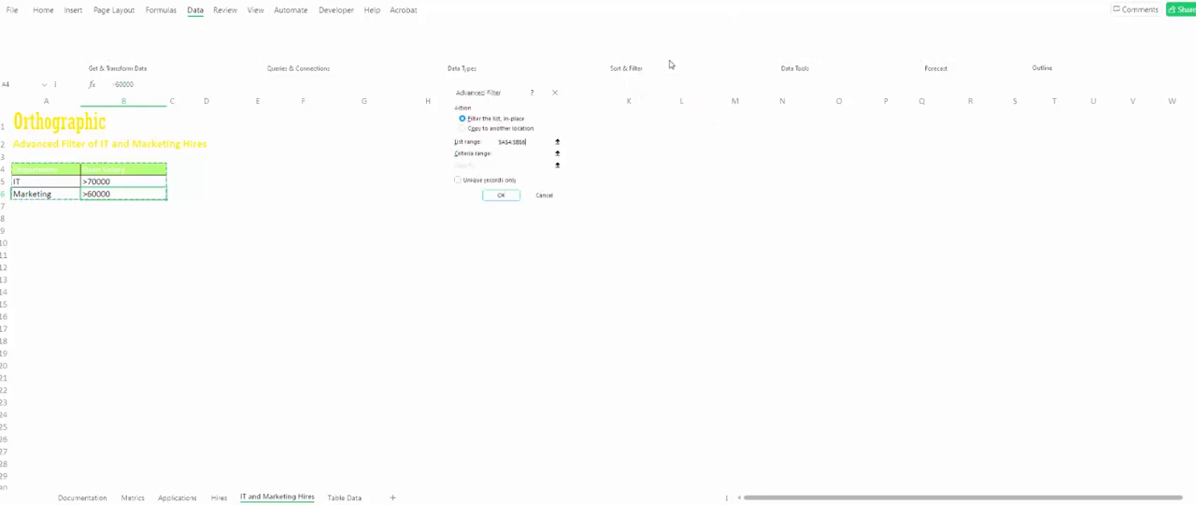
{"action": "left_click", "coordinate": [478, 128]}
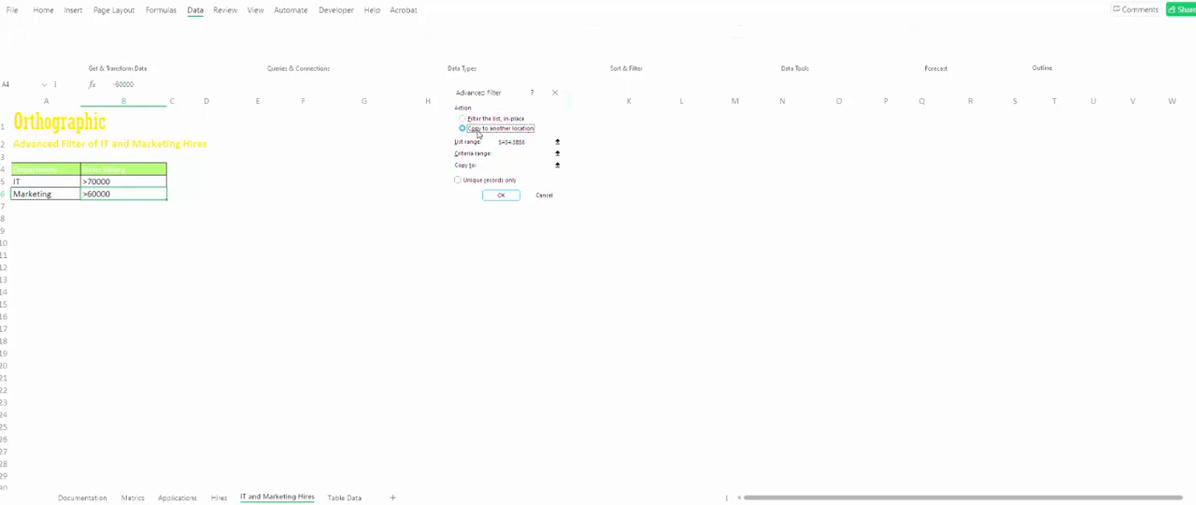
{"action": "left_click", "coordinate": [558, 142]}
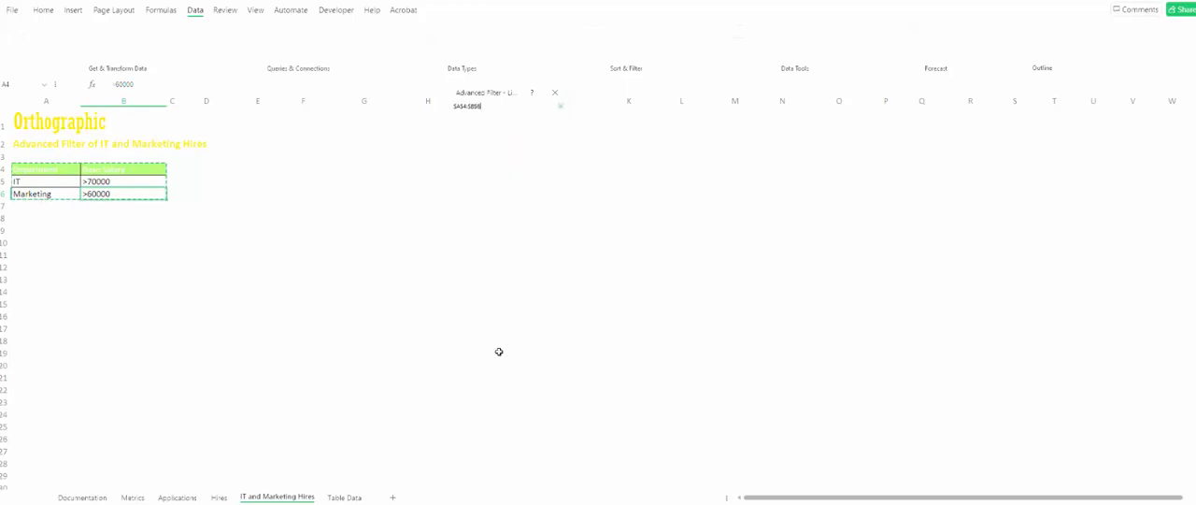
{"action": "left_click", "coordinate": [174, 496]}
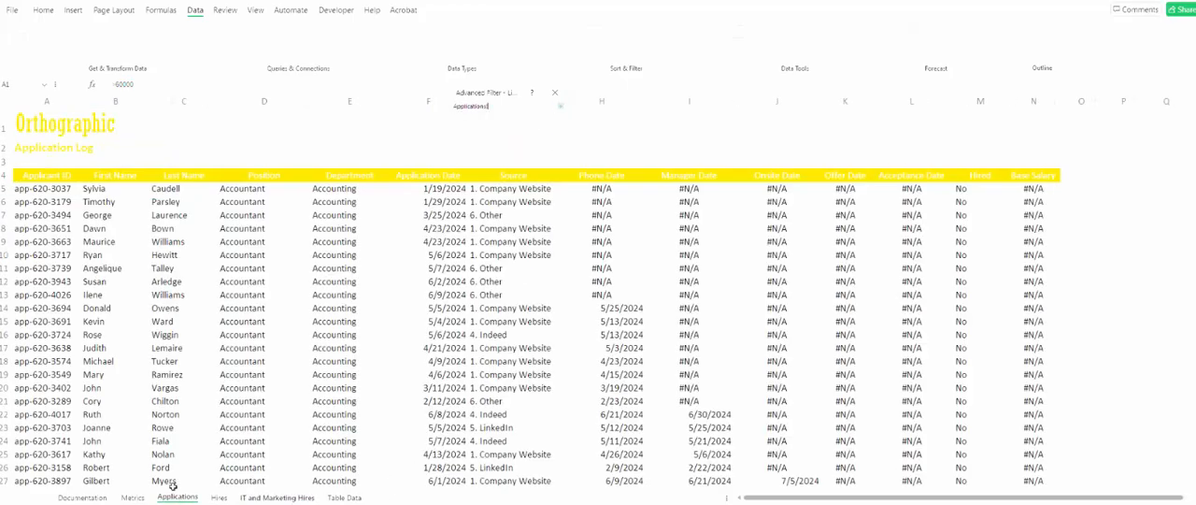
{"action": "left_click", "coordinate": [39, 173]}
{"action": "key", "text": "ctrl+shift+space"}
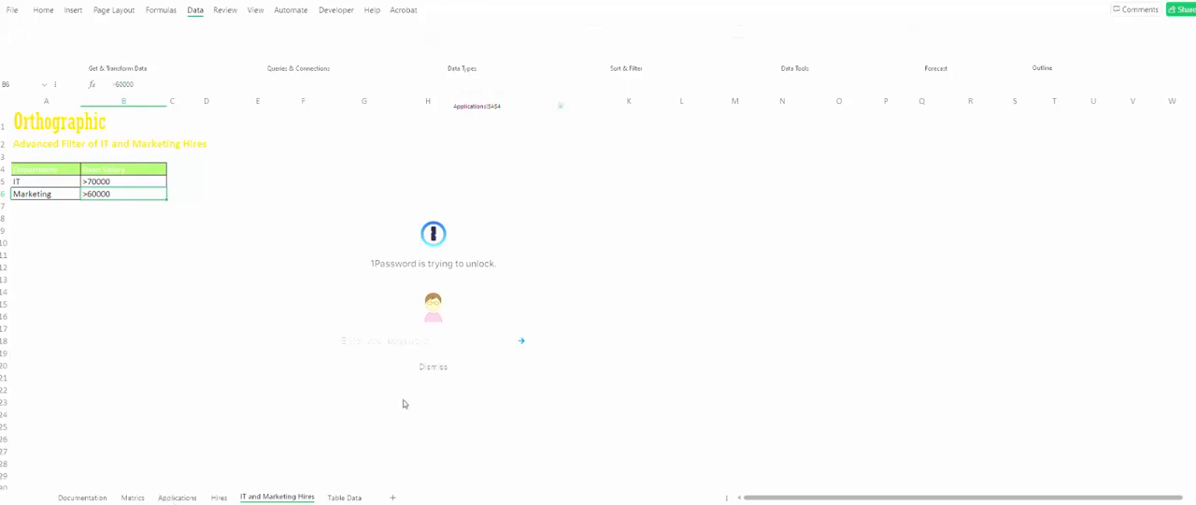
{"action": "left_click", "coordinate": [467, 370]}
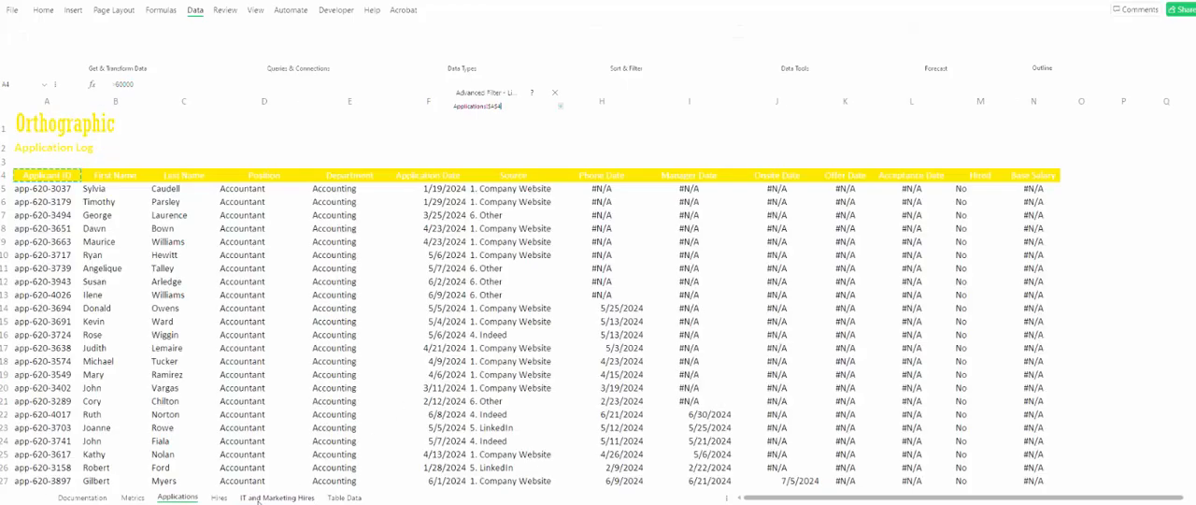
{"action": "left_click", "coordinate": [186, 501]}
{"action": "key", "text": "ctrl+a"}
{"action": "key", "text": "BackSpace"}
{"action": "key", "text": "ctrl+shift+space"}
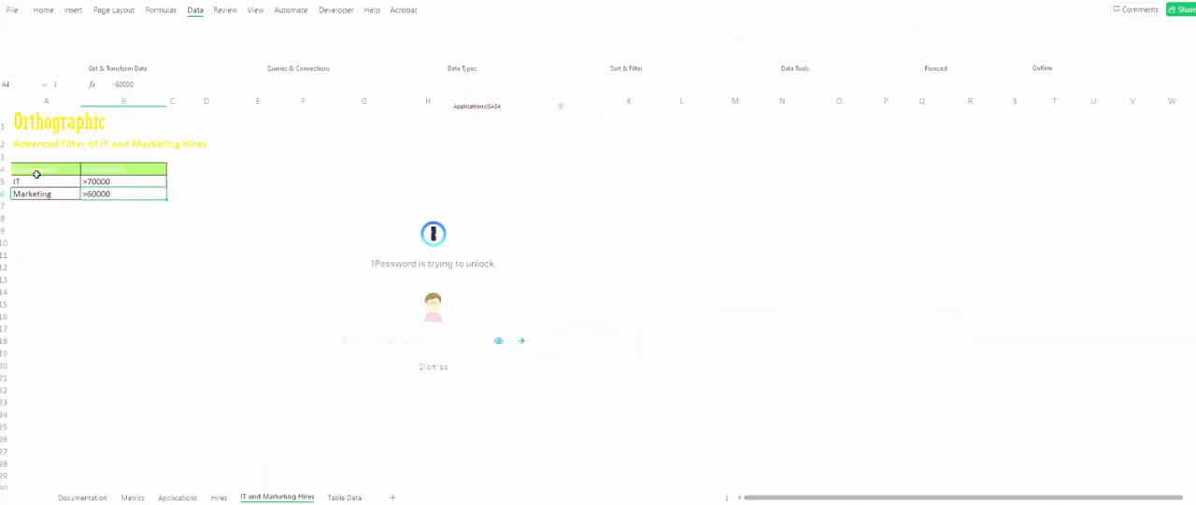
{"action": "left_click", "coordinate": [455, 370]}
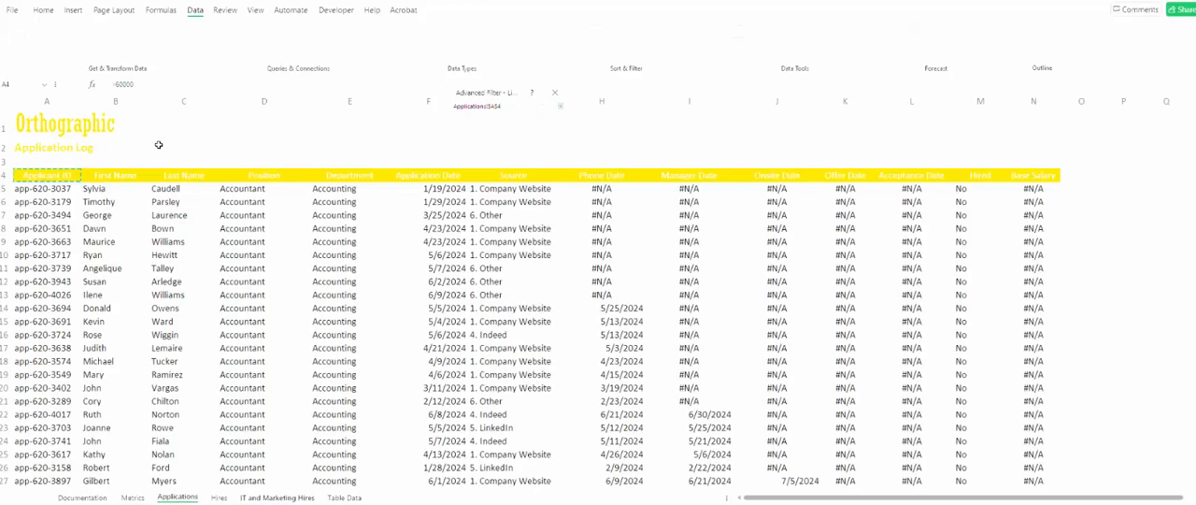
- Set the list range to A4:N1041 on the Applications sheet and the criteria range to A4:B6 on IT and Marketing Hires
{"action": "left_click_drag", "start_coordinate": [57, 179], "coordinate": [1064, 435]}
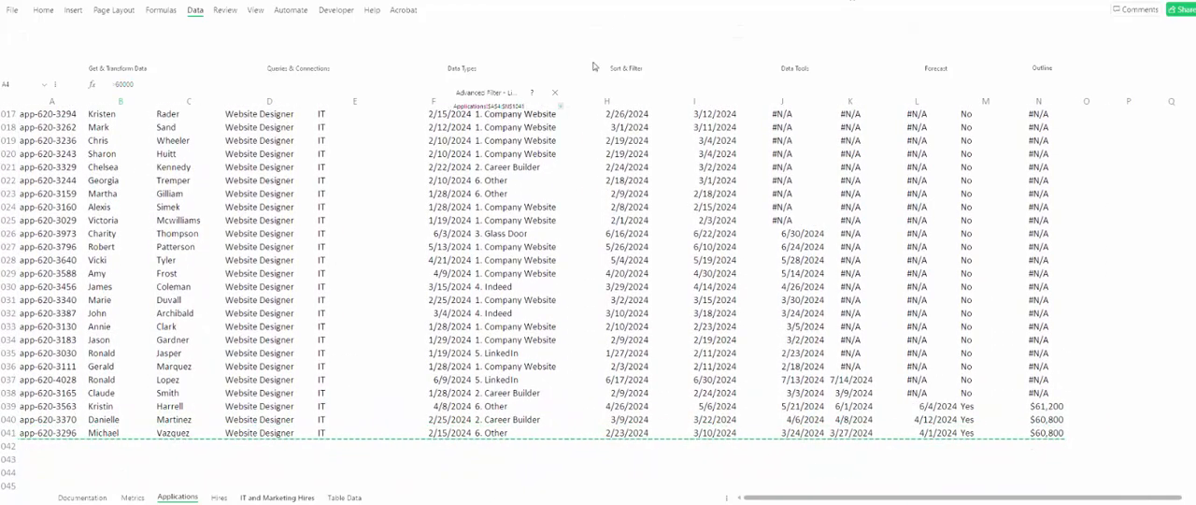
{"action": "left_click", "coordinate": [561, 101]}
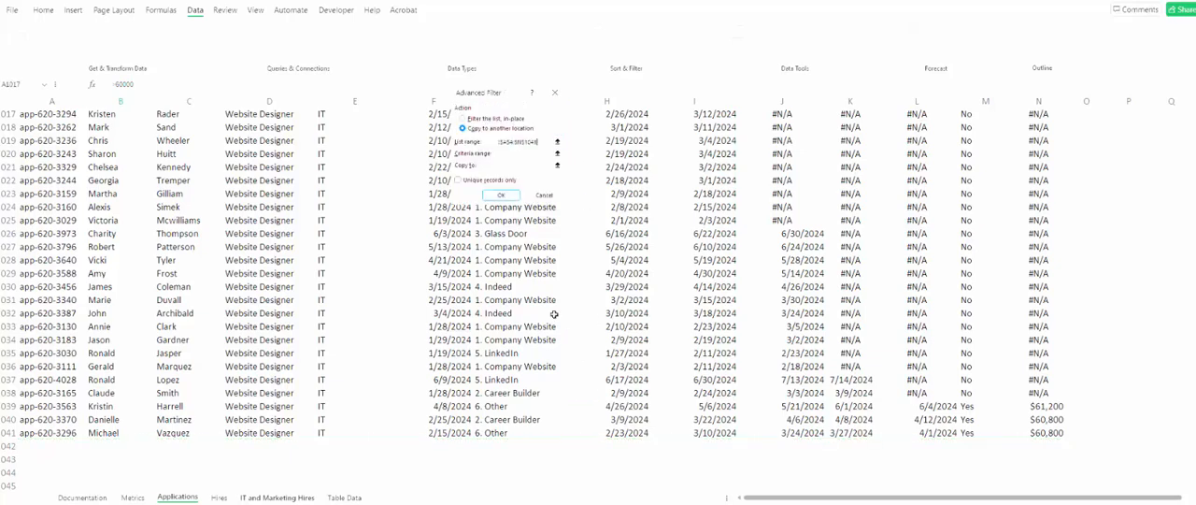
{"action": "left_click", "coordinate": [558, 155]}
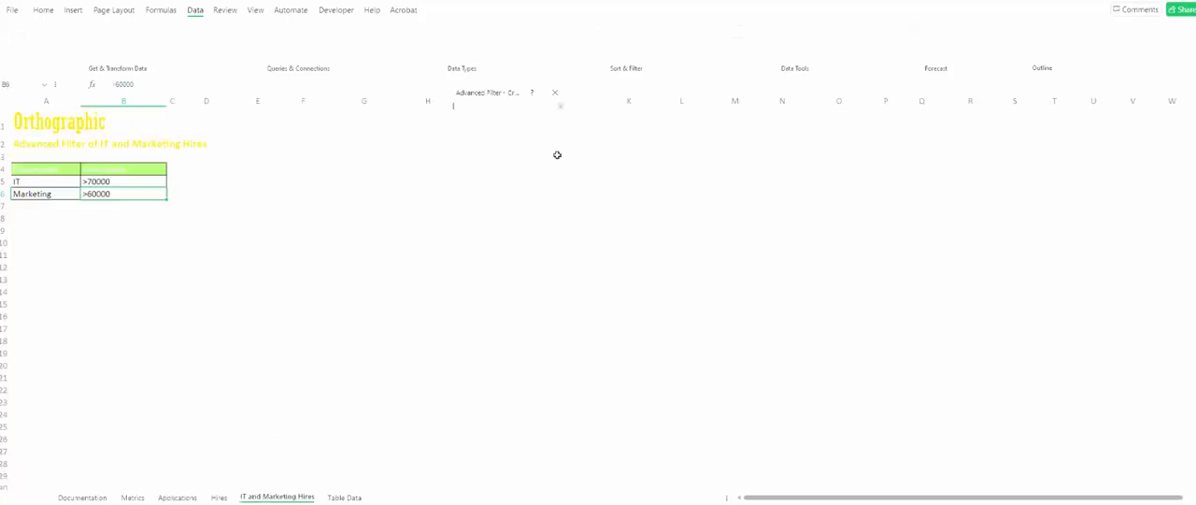
{"action": "left_click_drag", "start_coordinate": [35, 168], "coordinate": [125, 192]}
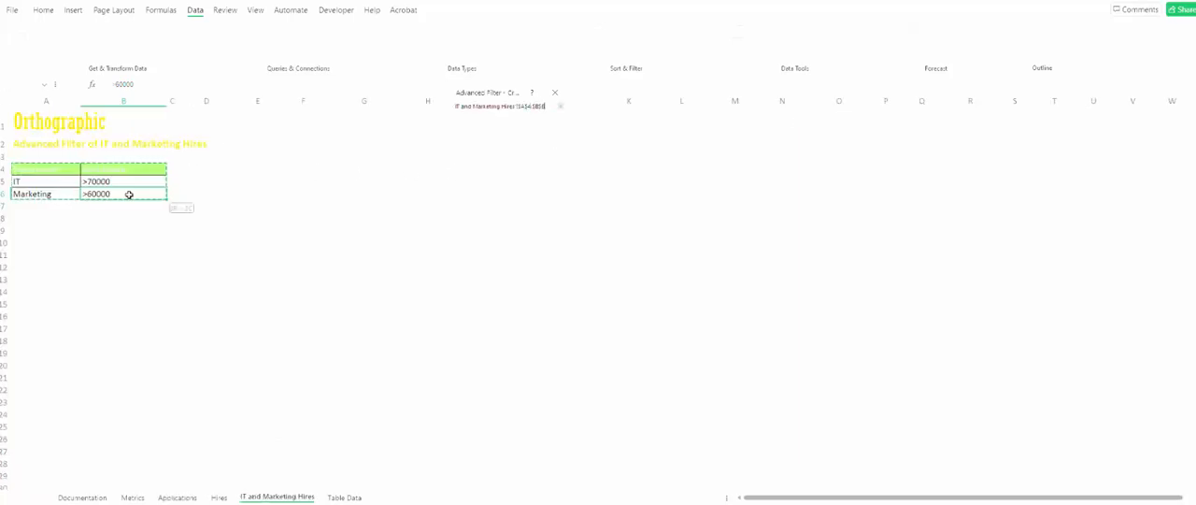
{"action": "left_click", "coordinate": [560, 106]}
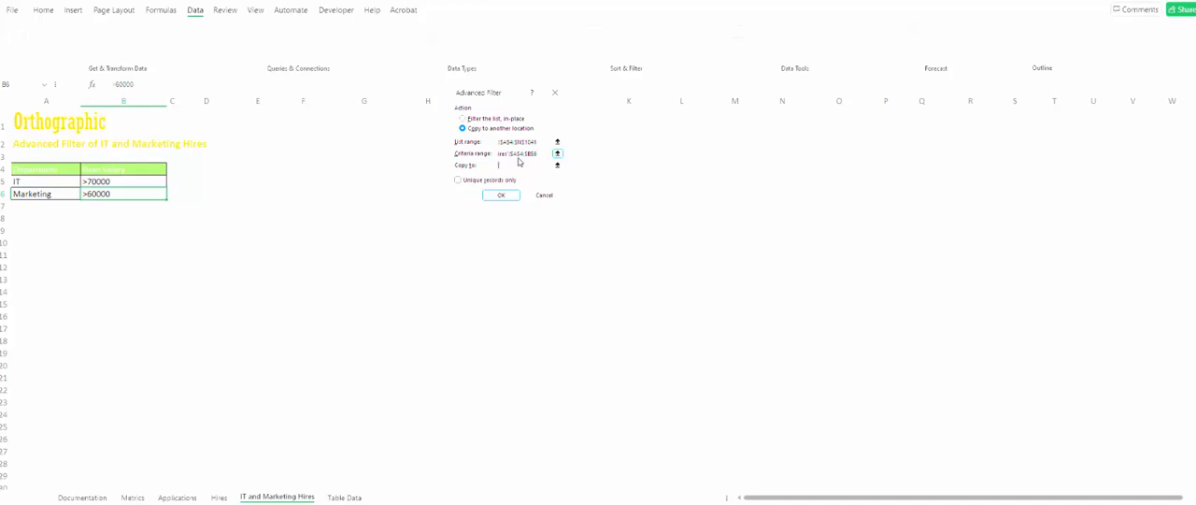
- Set cell D4 of the IT and Marketing Hires sheet as the copy destination and run the advanced filter
{"action": "left_click", "coordinate": [219, 169]}
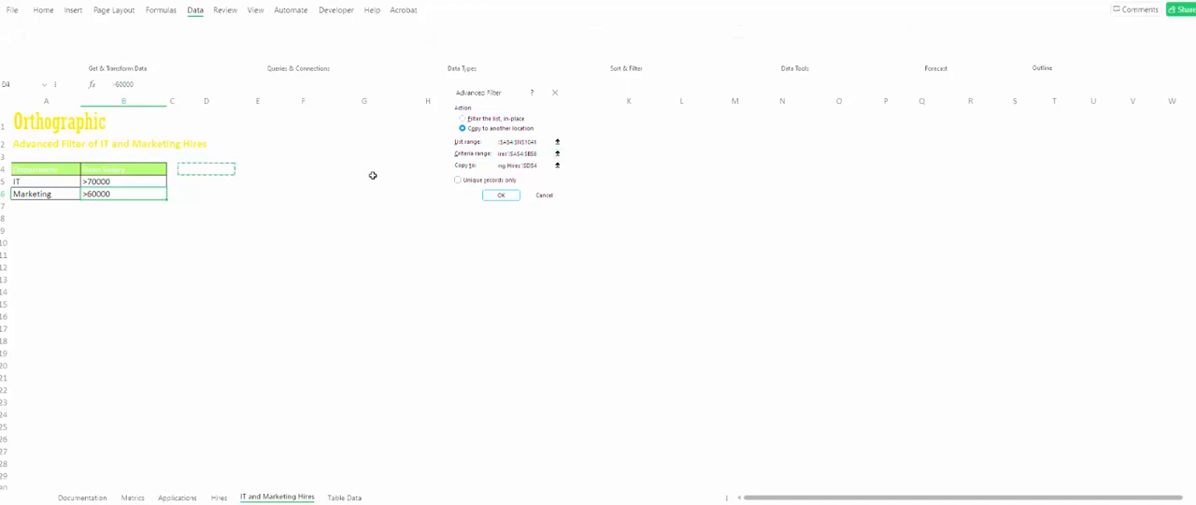
{"action": "left_click", "coordinate": [501, 194]}
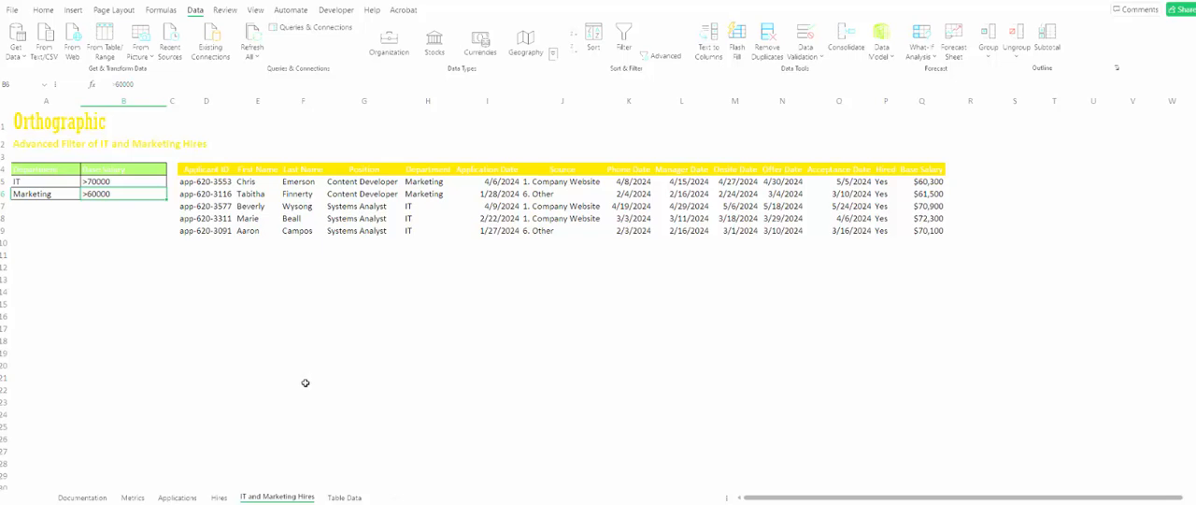
- Convert the application log on the Applications sheet, range A4:N1041, into a table with headers
{"action": "left_click", "coordinate": [168, 498]}
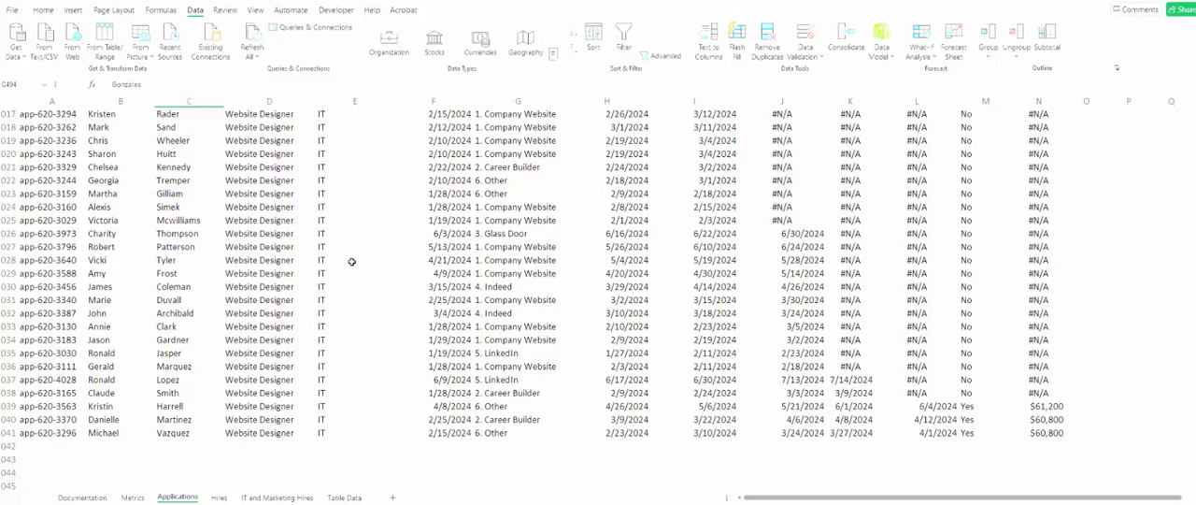
{"action": "left_click", "coordinate": [289, 193]}
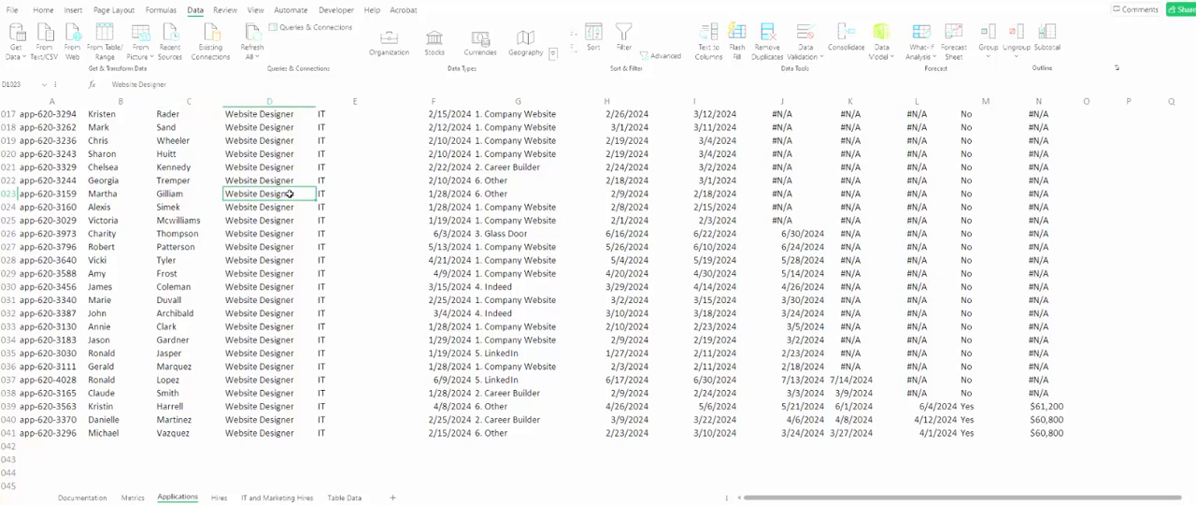
{"action": "scroll", "coordinate": [280, 197], "scroll_direction": "up", "scroll_amount": 20}
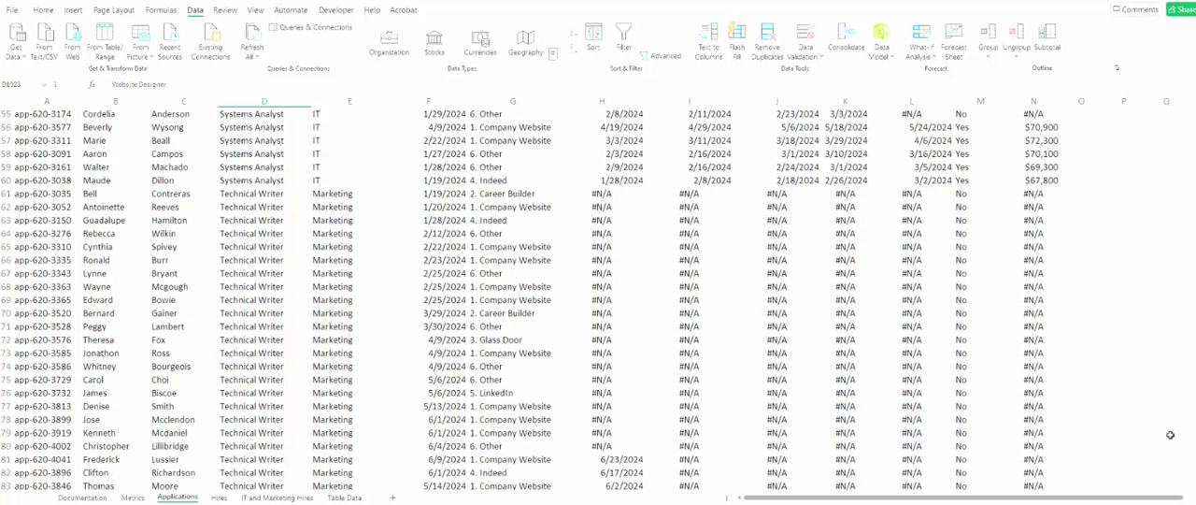
{"action": "scroll", "coordinate": [85, 171], "scroll_direction": "up", "scroll_amount": 18}
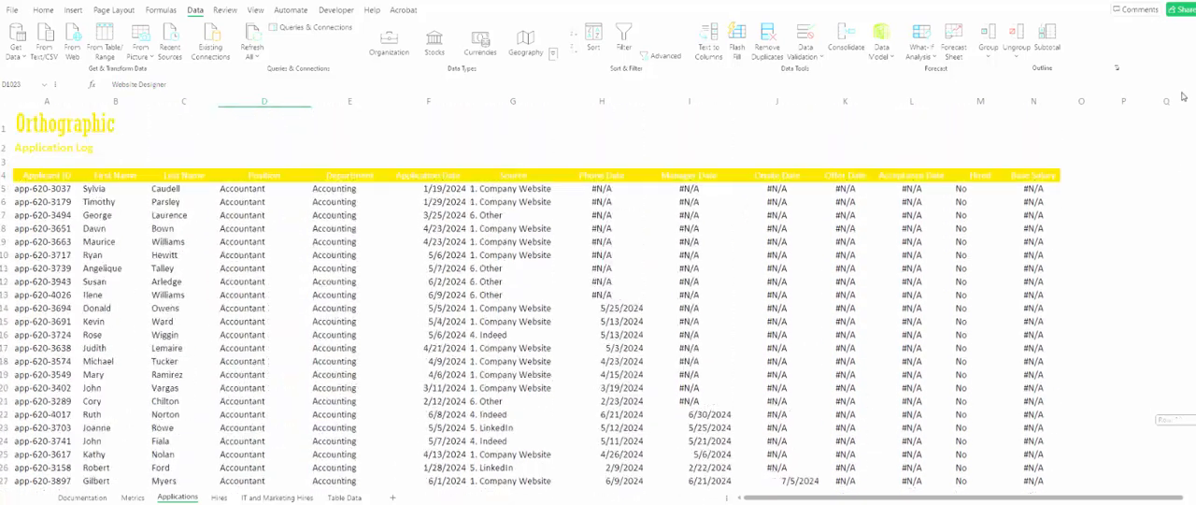
{"action": "left_click", "coordinate": [78, 175]}
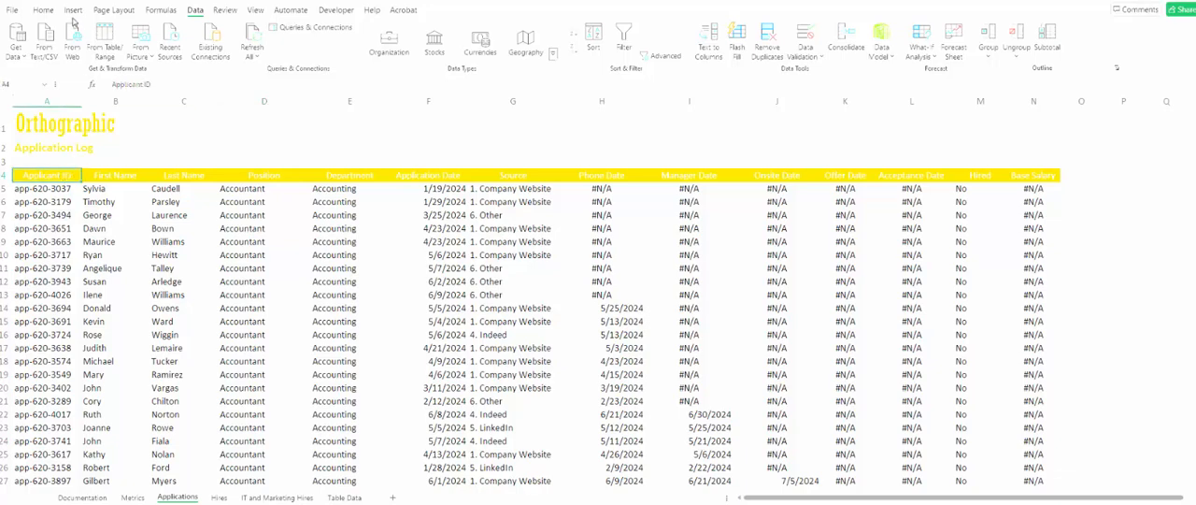
{"action": "left_click", "coordinate": [74, 13]}
{"action": "left_click", "coordinate": [105, 37]}
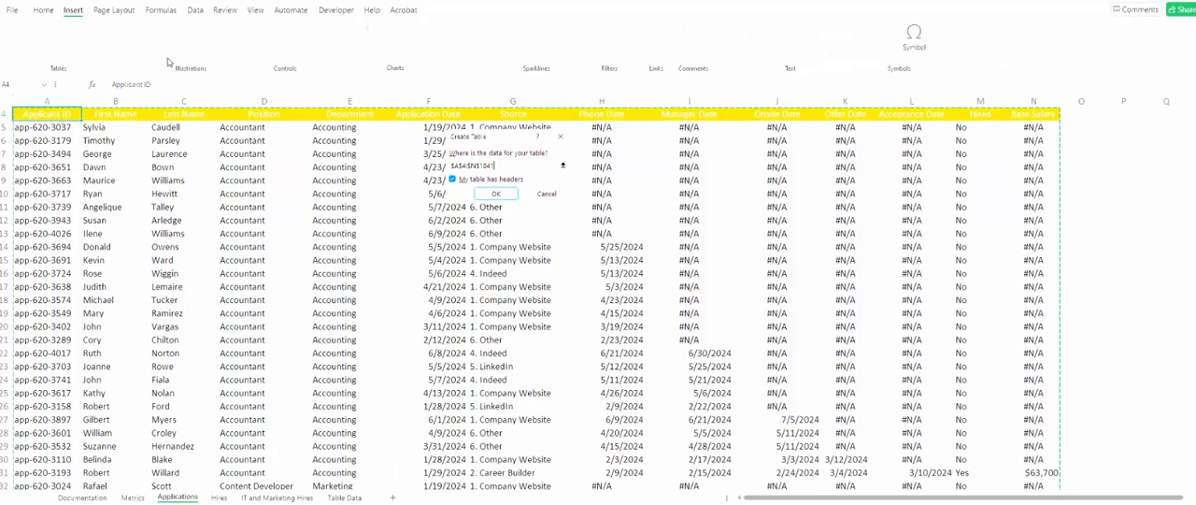
{"action": "left_click", "coordinate": [496, 194]}
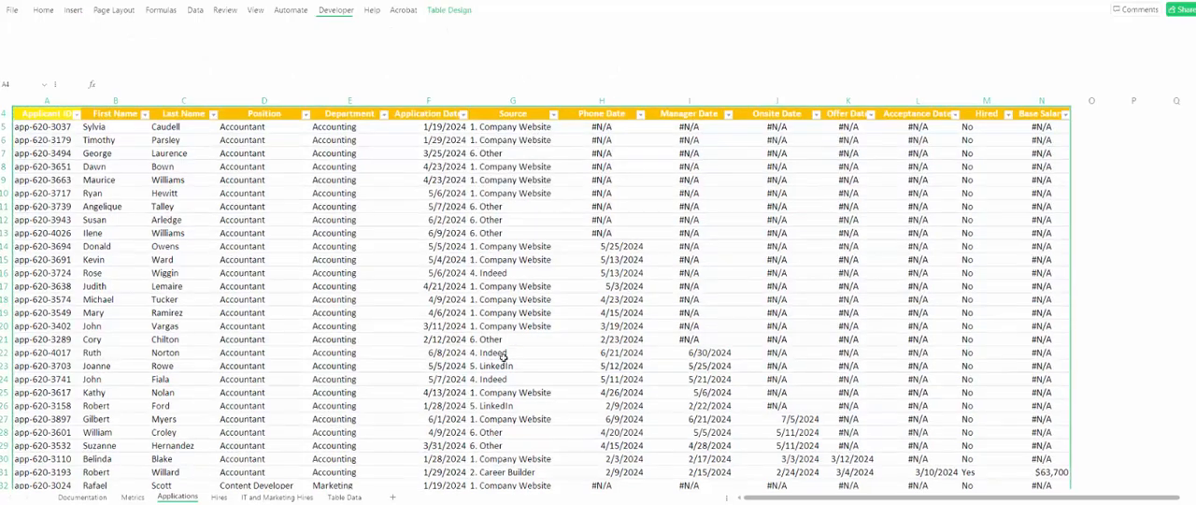
{"action": "left_click", "coordinate": [401, 300]}
{"action": "scroll", "coordinate": [318, 280], "scroll_direction": "up", "scroll_amount": 1}
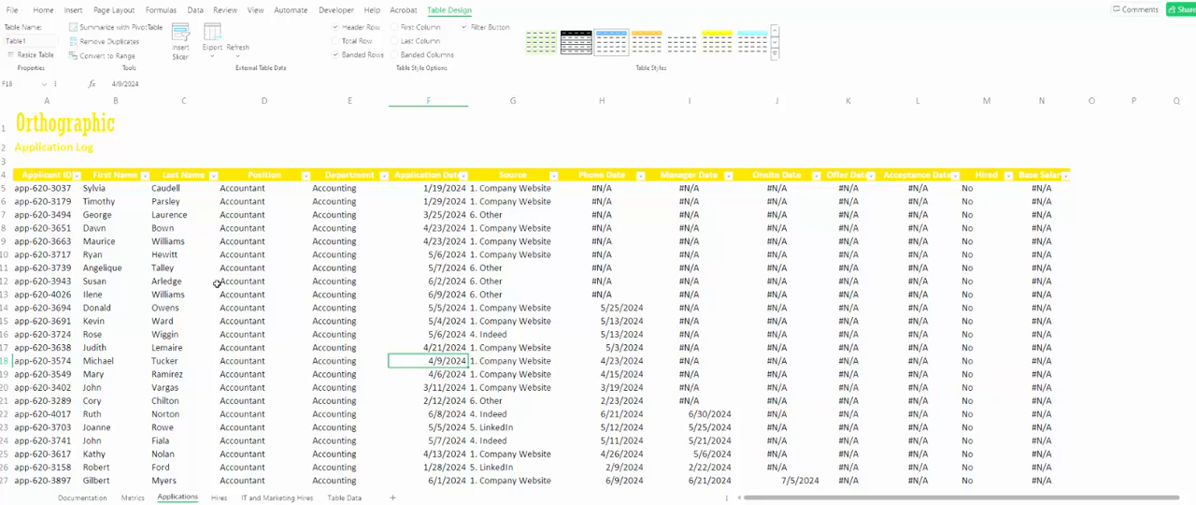
- Insert a new column before the Position column of the application log table
{"action": "left_click", "coordinate": [274, 99]}
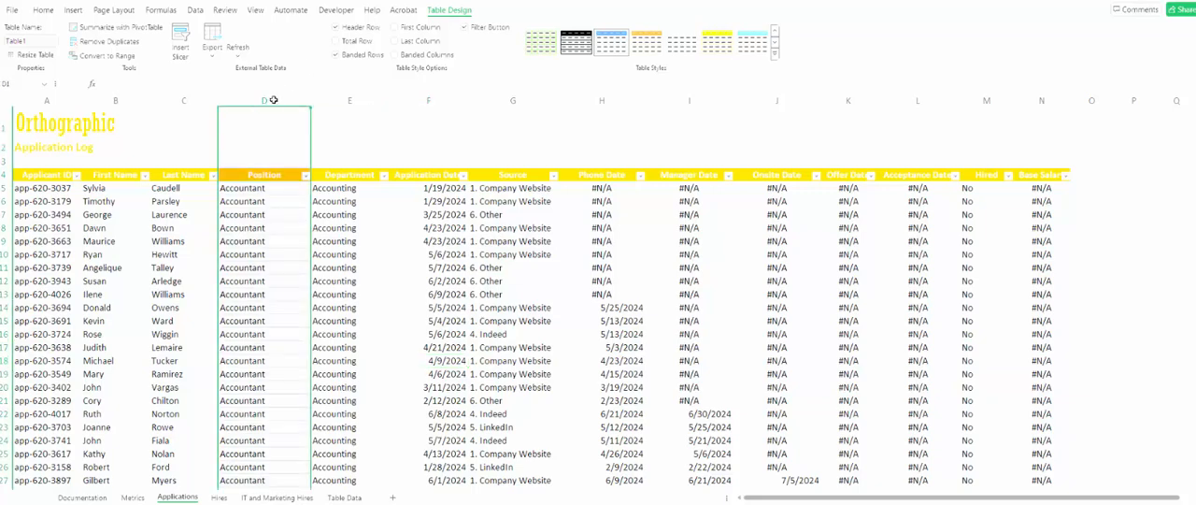
{"action": "right_click", "coordinate": [274, 99]}
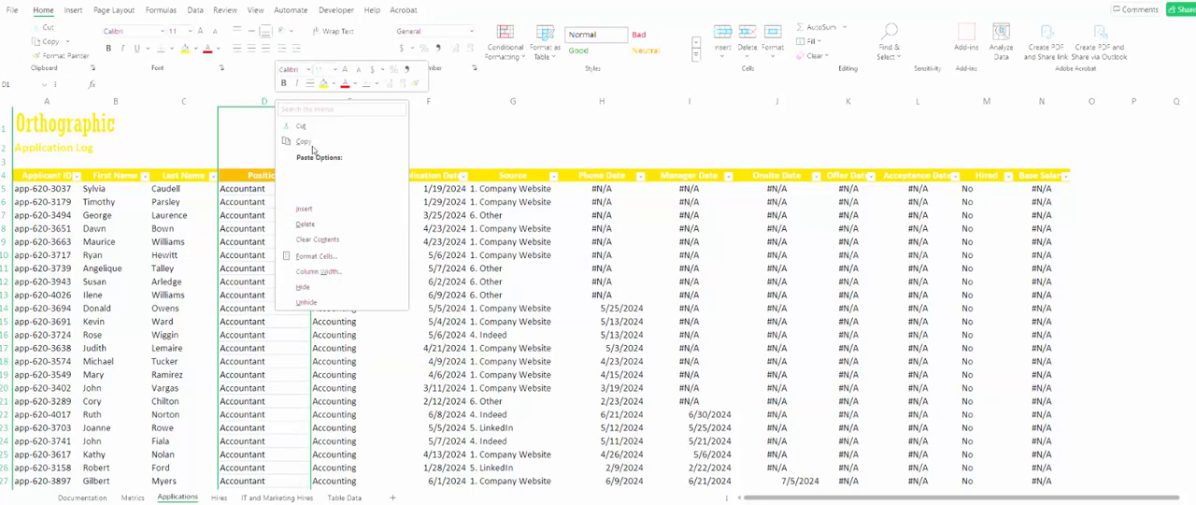
{"action": "left_click", "coordinate": [330, 209]}
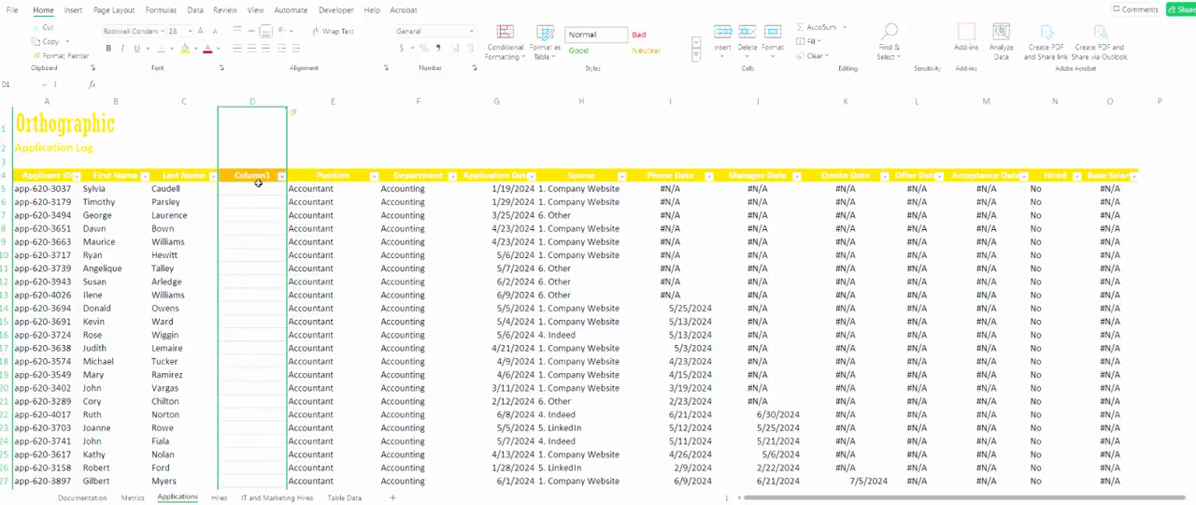
- Name the new column D Full Name in its header cell D4 and widen the column slightly
{"action": "left_click", "coordinate": [255, 184]}
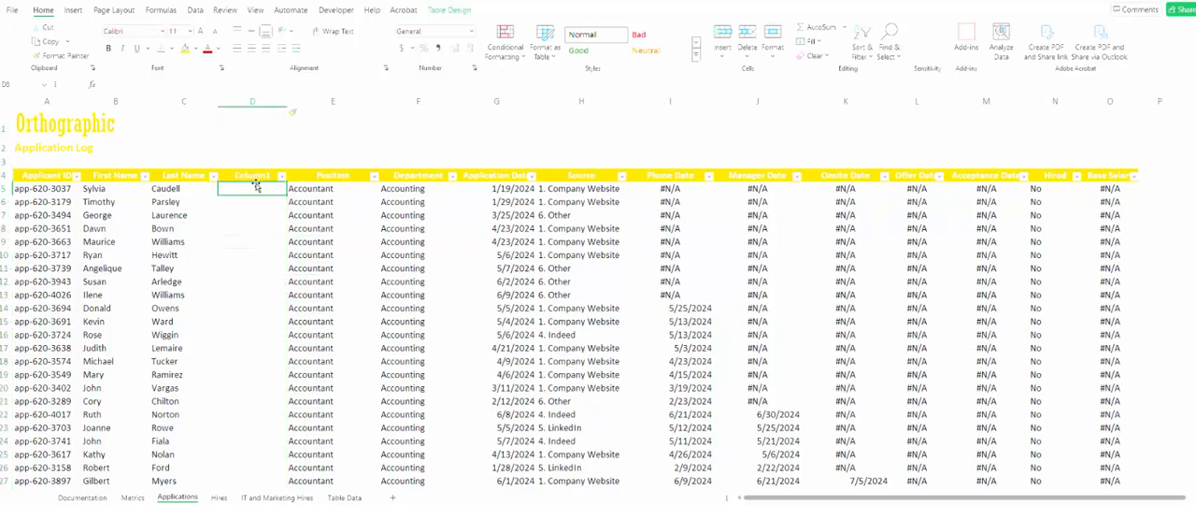
{"action": "key", "text": "Up"}
{"action": "type", "text": "Fu"}
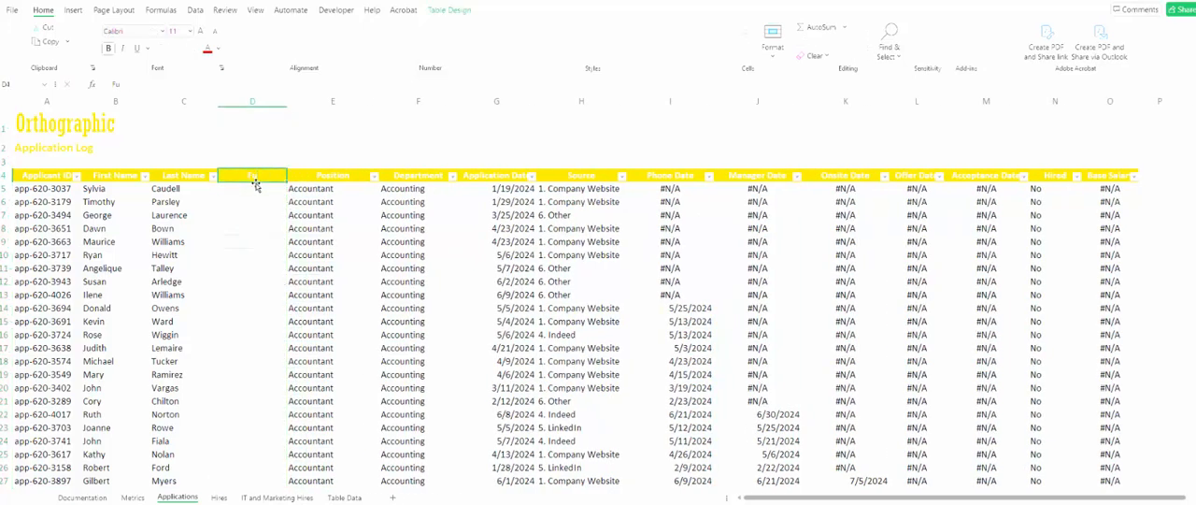
{"action": "key", "text": "BackSpace"}
{"action": "type", "text": "ll Name"}
{"action": "key", "text": "Return"}
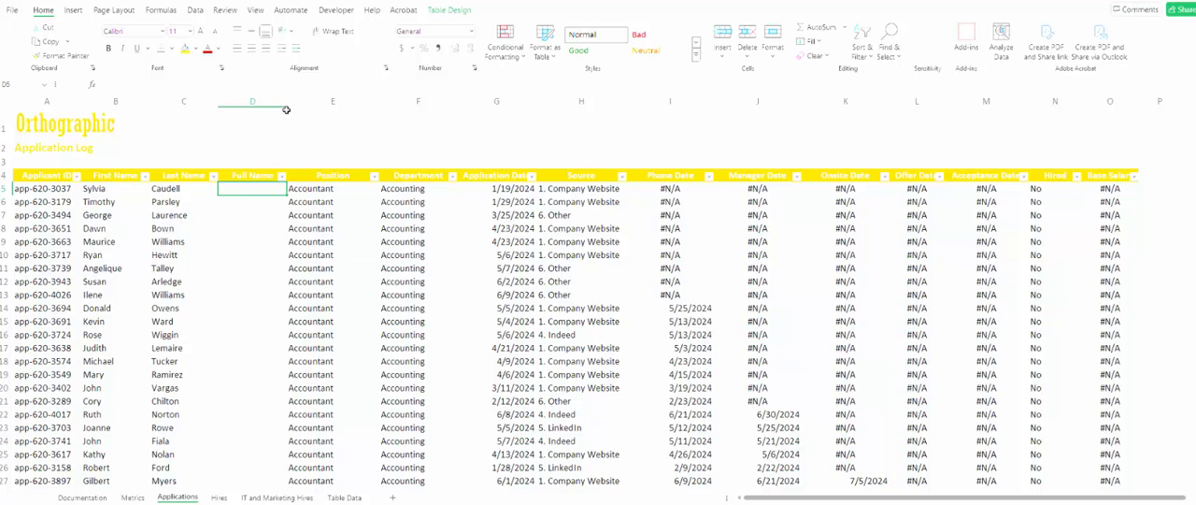
{"action": "left_click_drag", "start_coordinate": [286, 109], "coordinate": [307, 108]}
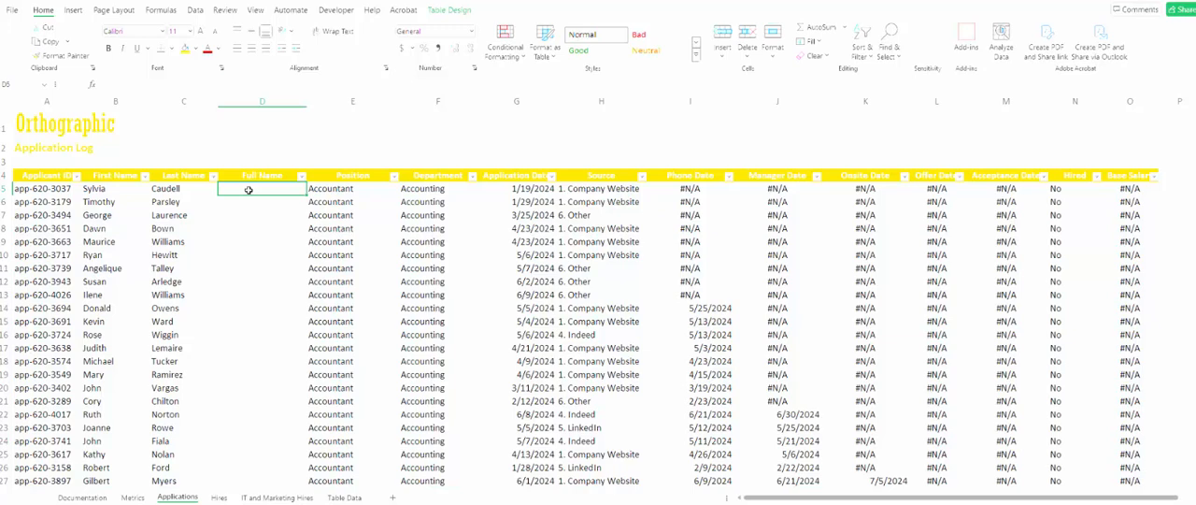
- Begin the Full Name formula in cell D5 with a reference to the [Last Name] column
{"action": "type", "text": "="}
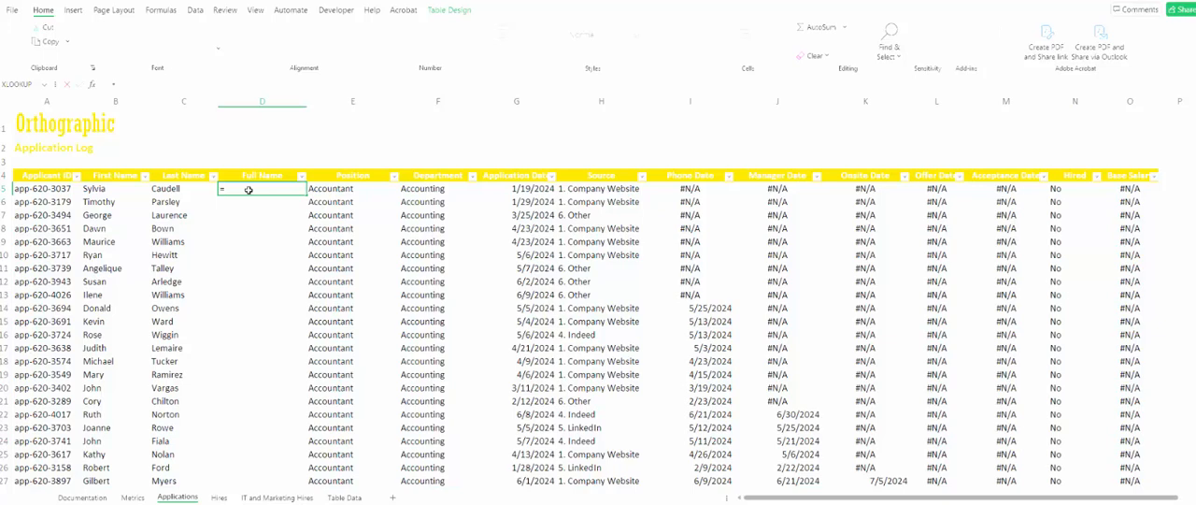
{"action": "type", "text": "["}
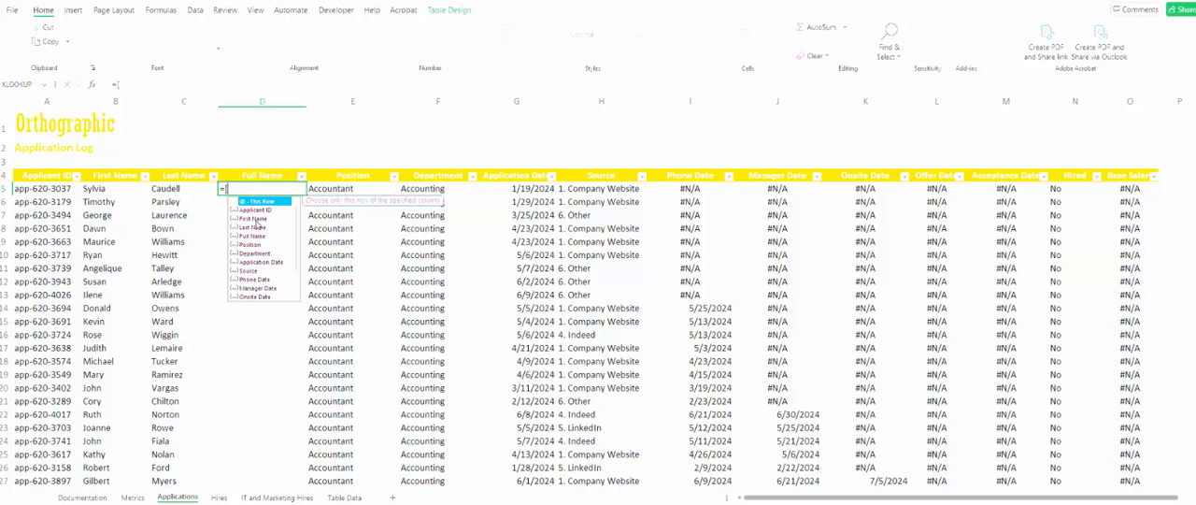
{"action": "double_click", "coordinate": [254, 218]}
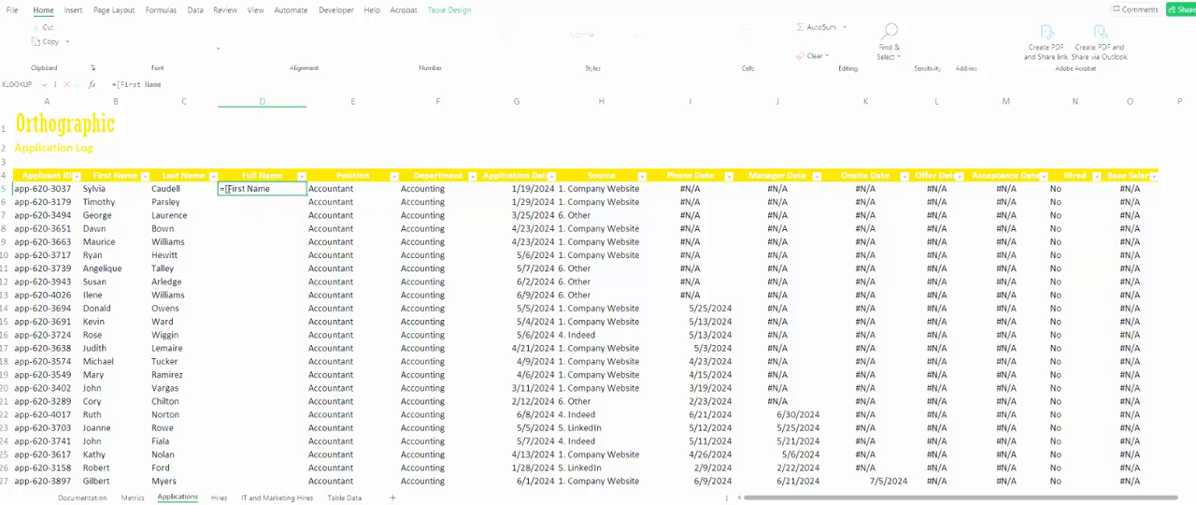
{"action": "key", "text": "BackSpace"}
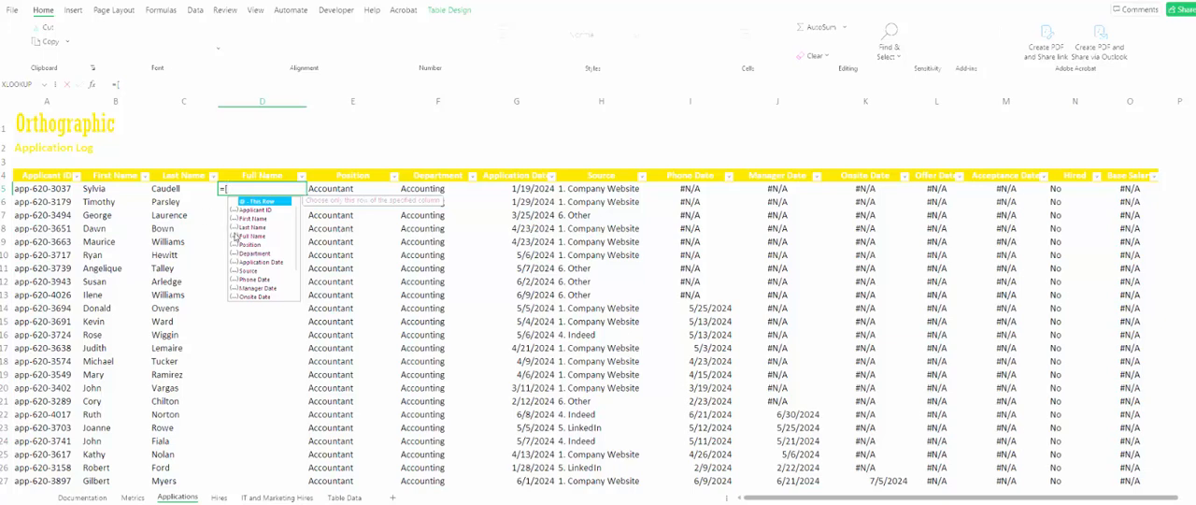
{"action": "double_click", "coordinate": [258, 227]}
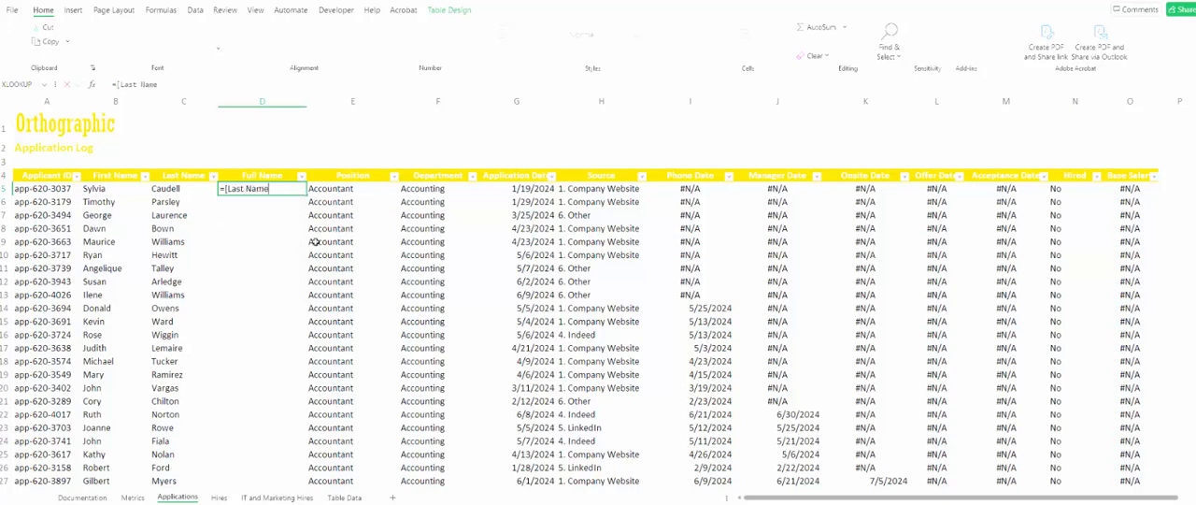
{"action": "type", "text": "]"}
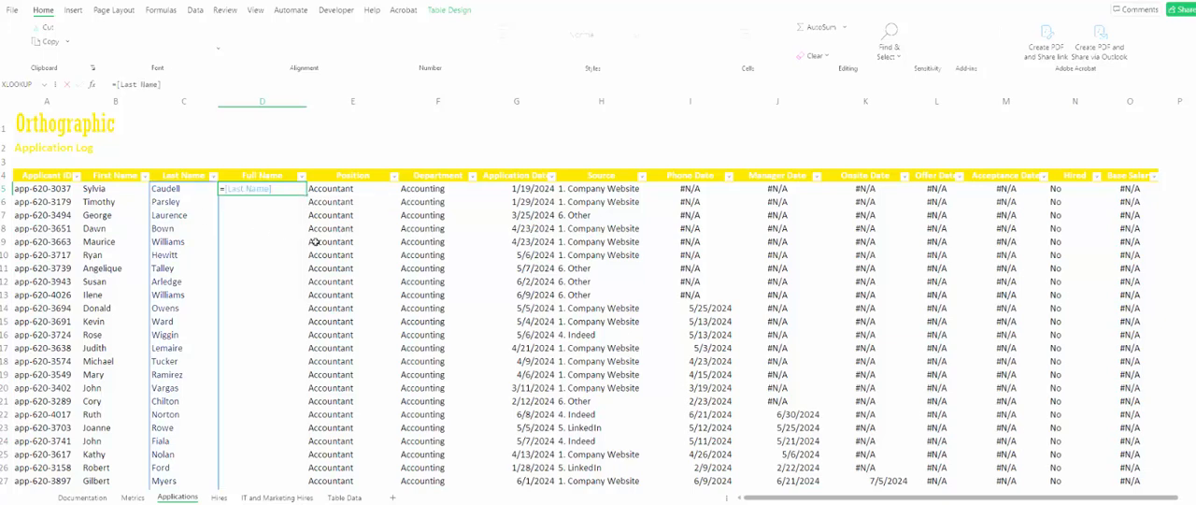
{"action": "type", "text": "& \", \"&["}
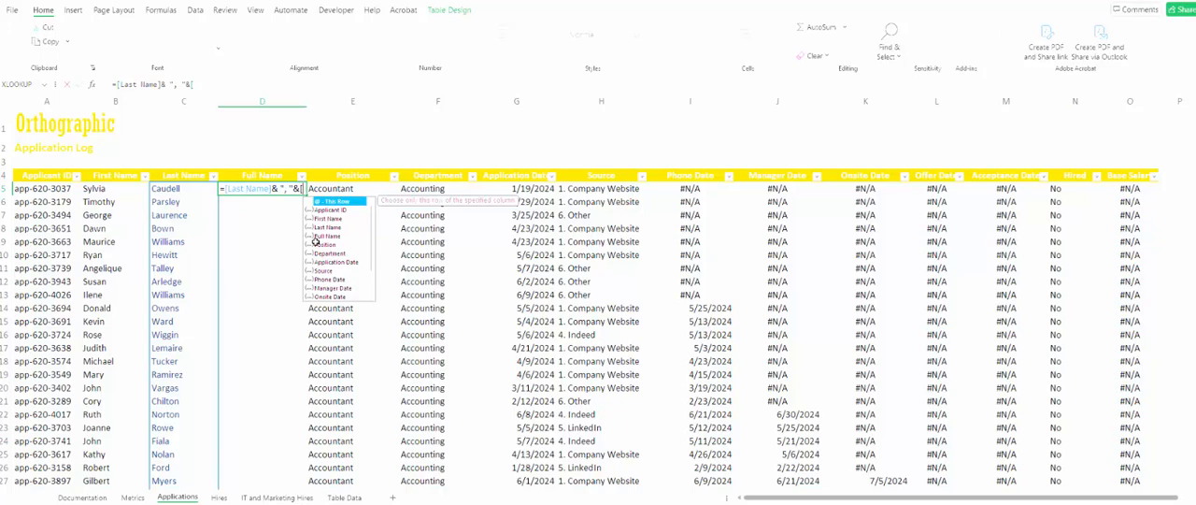
- Append & ", "&[First Name] to the D5 formula and accept the suggested table version to fill the Full Name column
{"action": "double_click", "coordinate": [329, 219]}
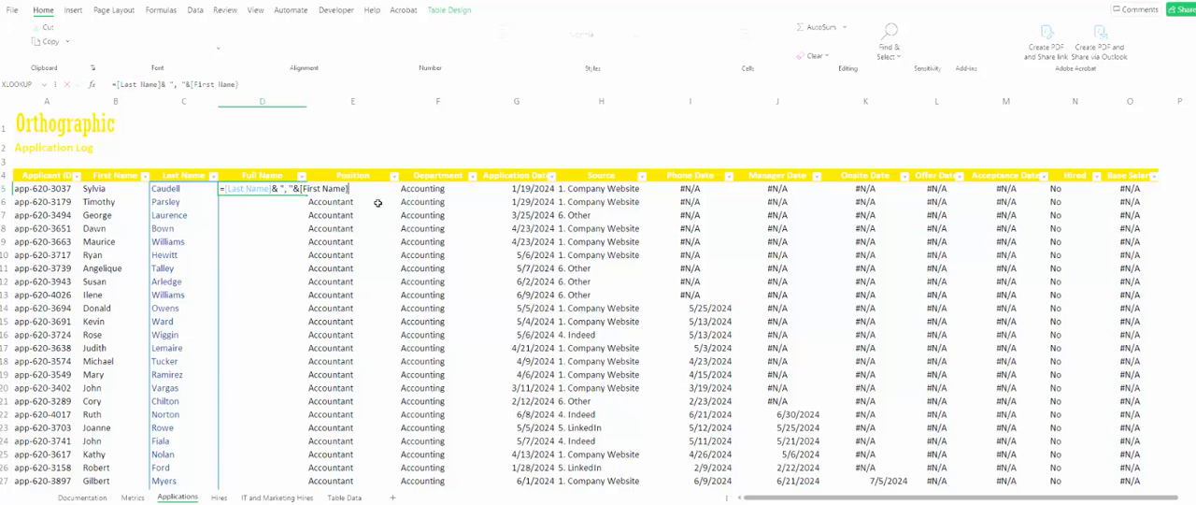
{"action": "key", "text": "BackSpace"}
{"action": "type", "text": "]"}
{"action": "key", "text": "BackSpace"}
{"action": "type", "text": "]"}
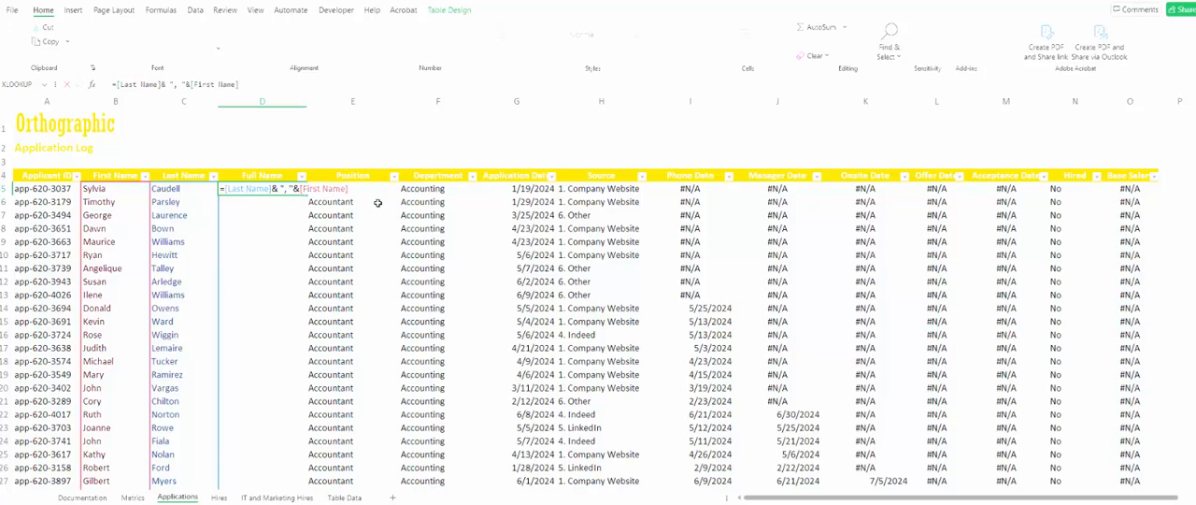
{"action": "key", "text": "Return"}
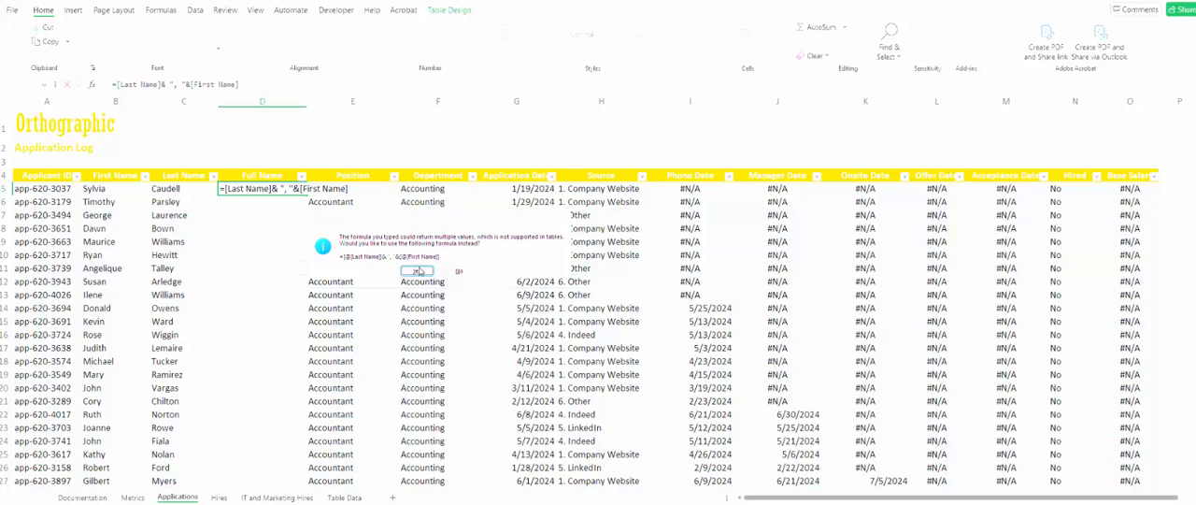
{"action": "left_click", "coordinate": [416, 271]}
{"action": "left_click", "coordinate": [264, 186]}
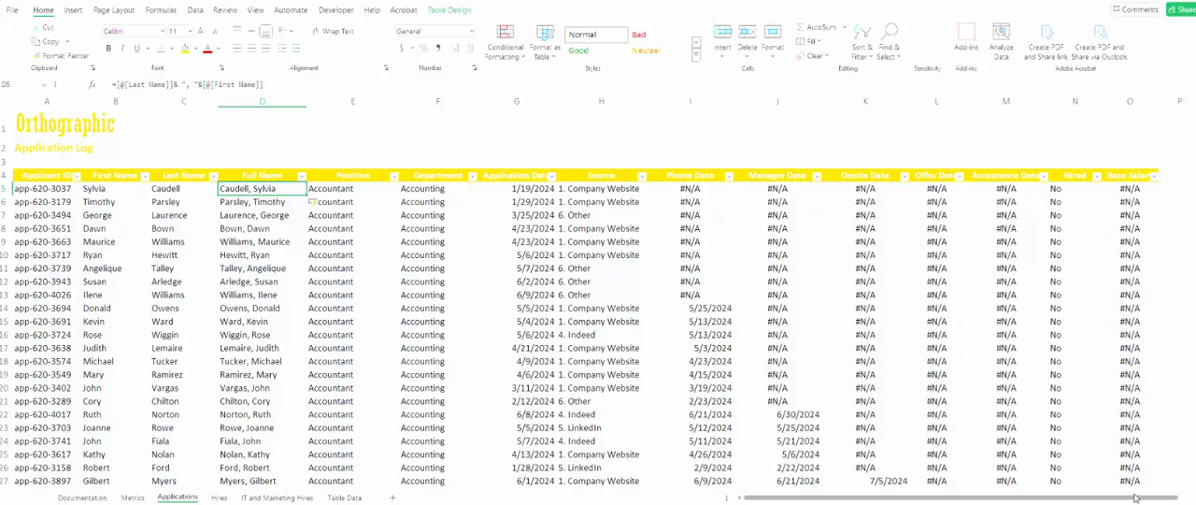
- Enter the heading Days to hire in cell Q4 and move it to P4 so it becomes a new table column
{"action": "left_click_drag", "start_coordinate": [1136, 498], "coordinate": [1164, 502]}
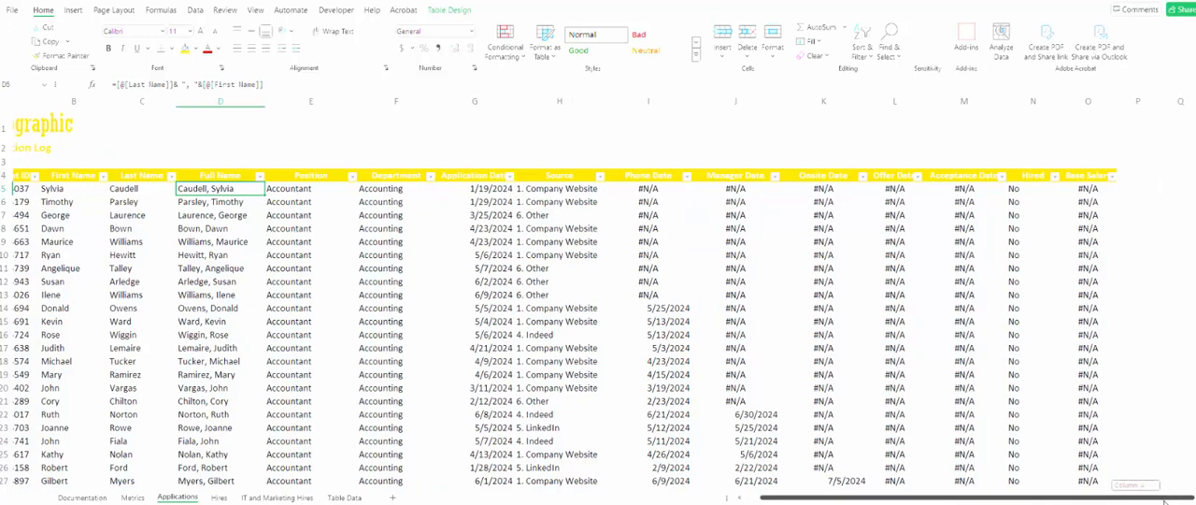
{"action": "left_click", "coordinate": [1144, 164]}
{"action": "left_click", "coordinate": [1142, 179]}
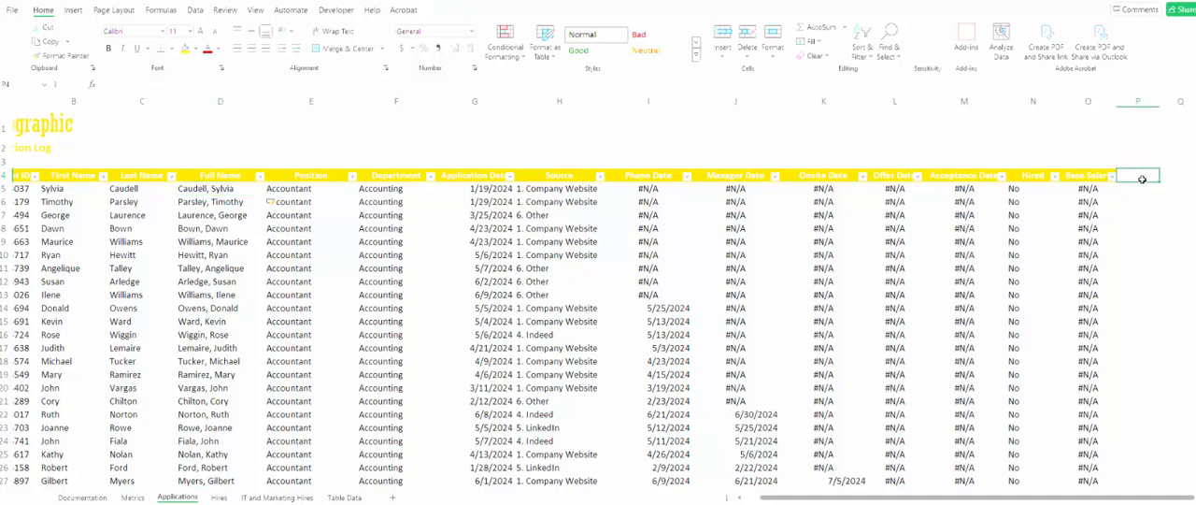
{"action": "key", "text": "Right"}
{"action": "type", "text": "D"}
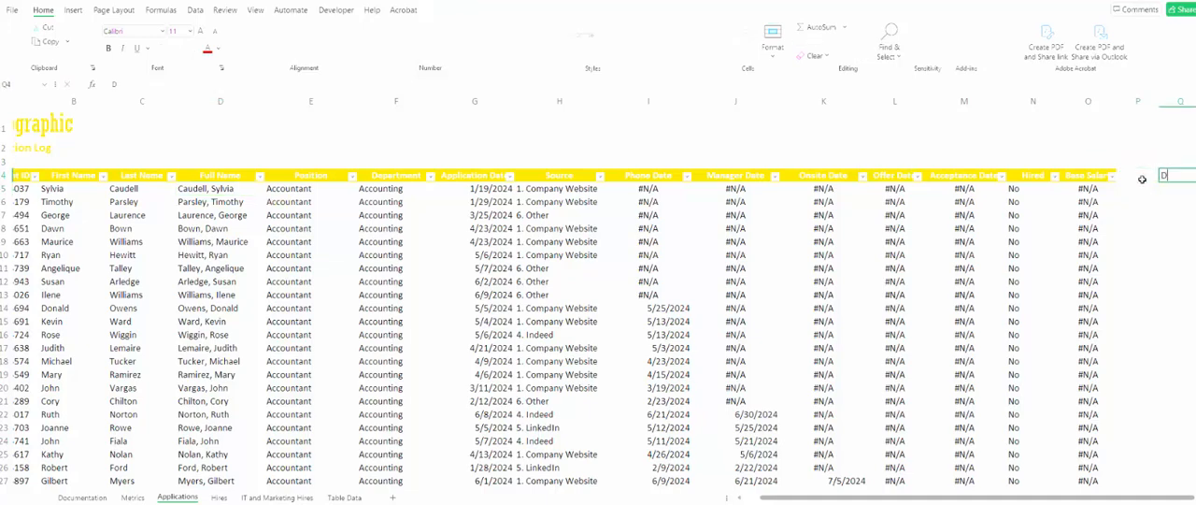
{"action": "type", "text": "ays to hire"}
{"action": "key", "text": "ctrl+Return"}
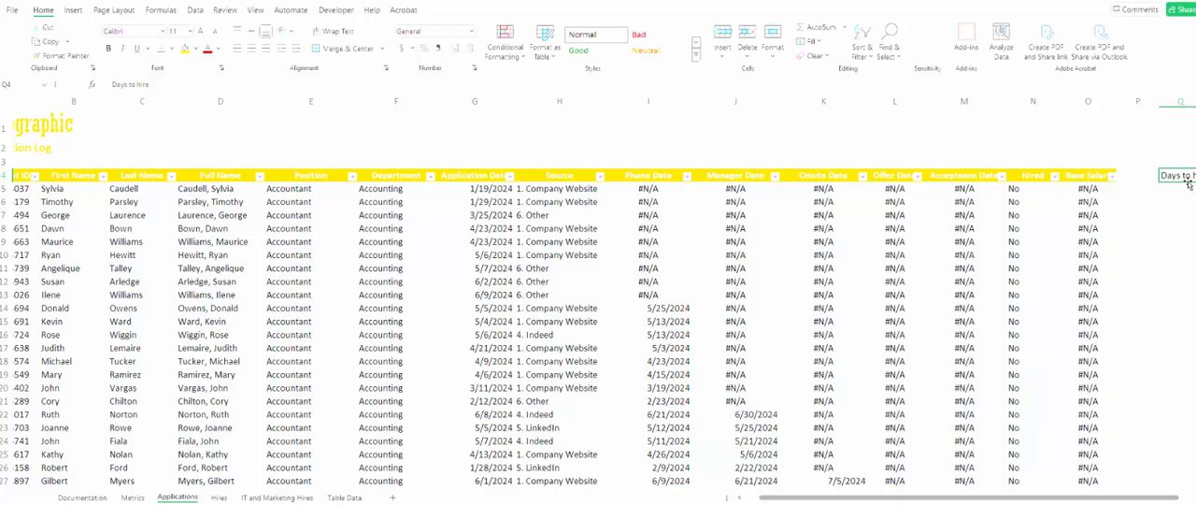
{"action": "left_click_drag", "start_coordinate": [1189, 183], "coordinate": [1148, 182]}
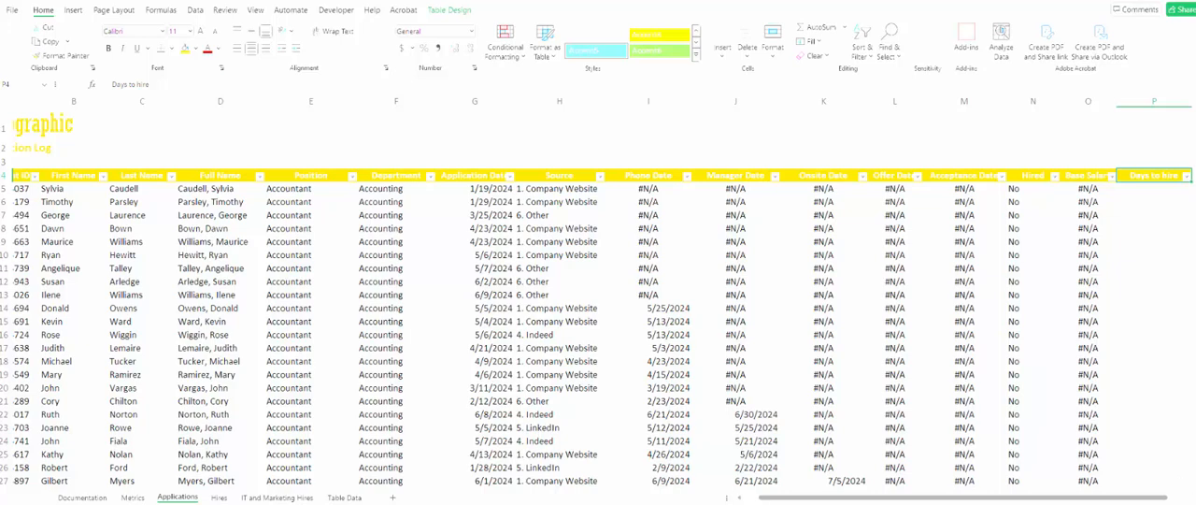
- Enter the formula =M5-G5 in cell P5 to subtract the application date from the acceptance date down the Days to hire column
{"action": "scroll", "coordinate": [945, 193], "scroll_direction": "right", "scroll_amount": 3}
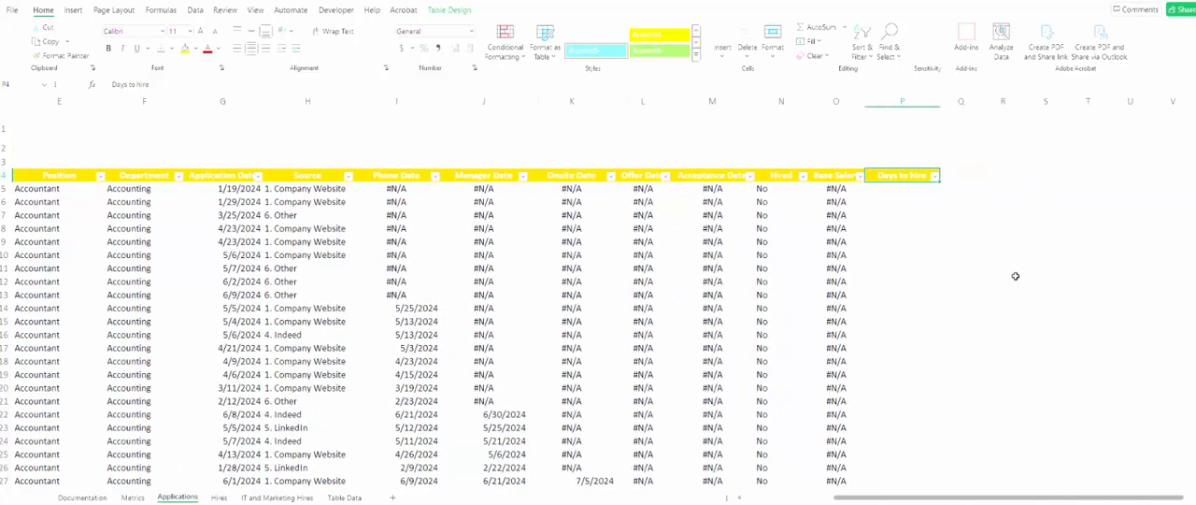
{"action": "left_click", "coordinate": [1155, 504]}
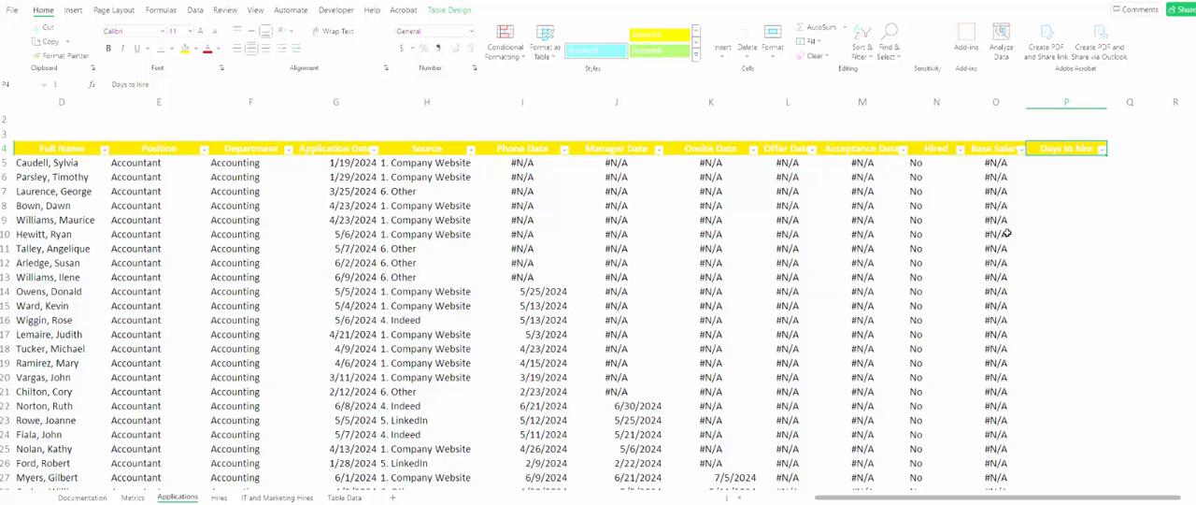
{"action": "left_click", "coordinate": [1054, 168]}
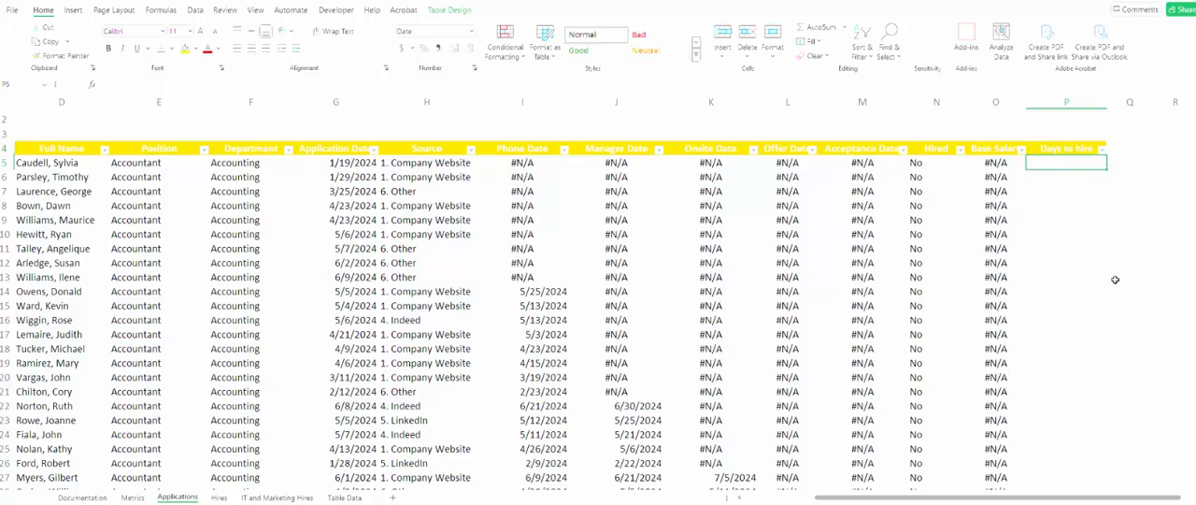
{"action": "type", "text": "="}
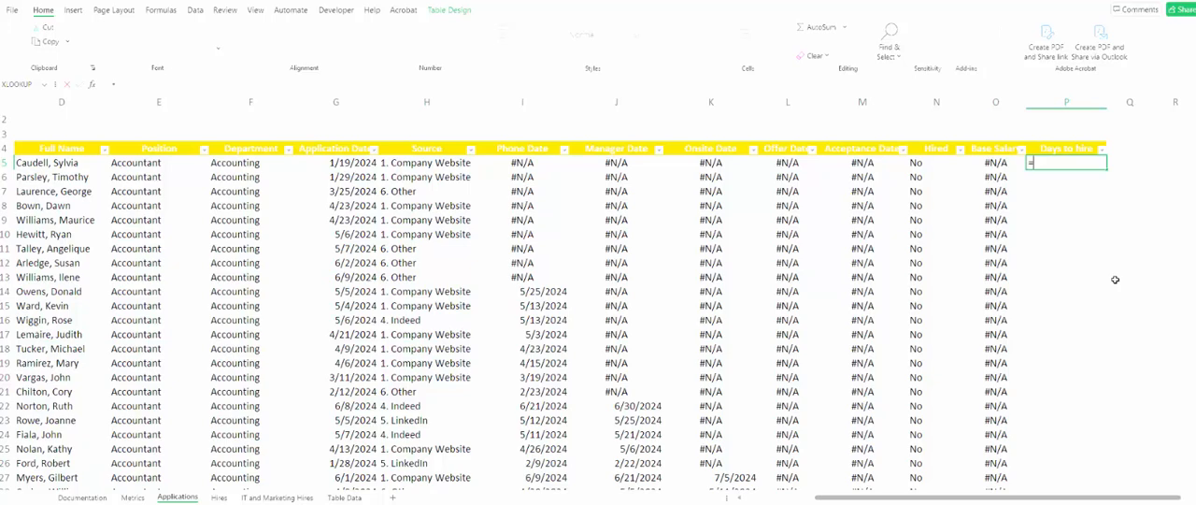
{"action": "type", "text": "m5-g5"}
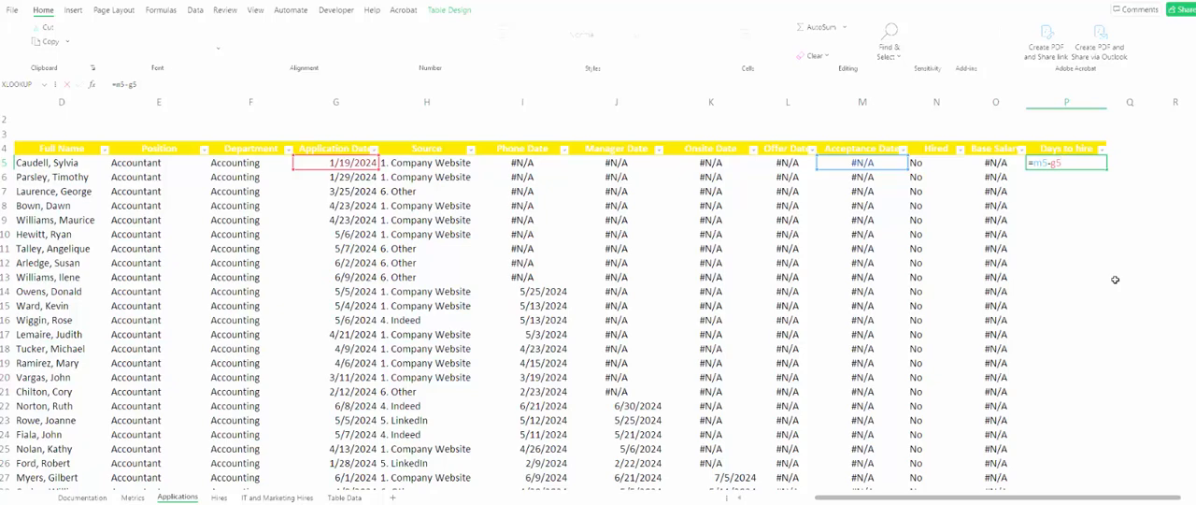
{"action": "key", "text": "Return"}
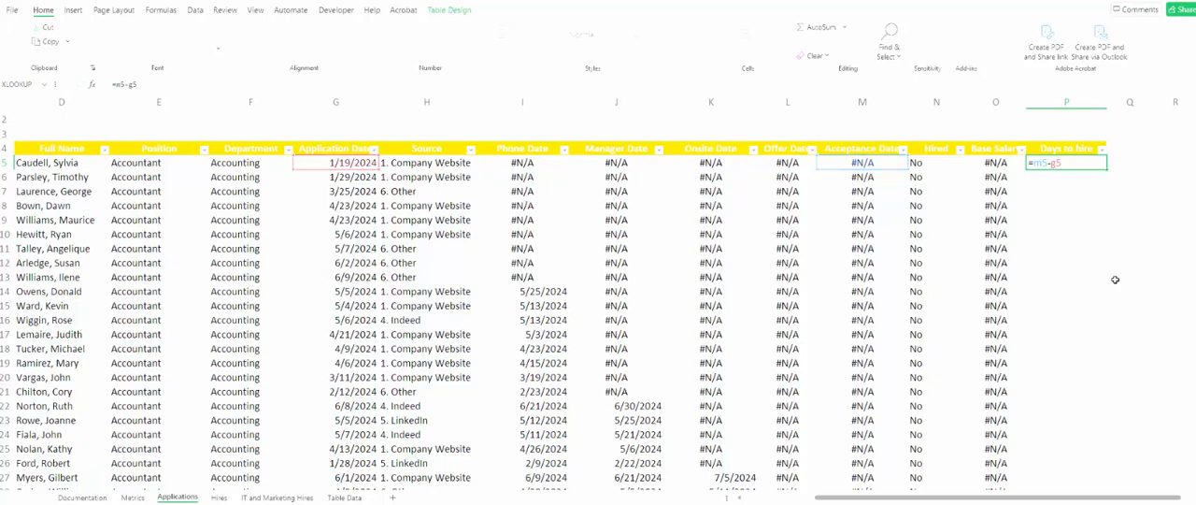
- Apply the General number format to the whole Days to hire column P
{"action": "left_click", "coordinate": [1028, 160]}
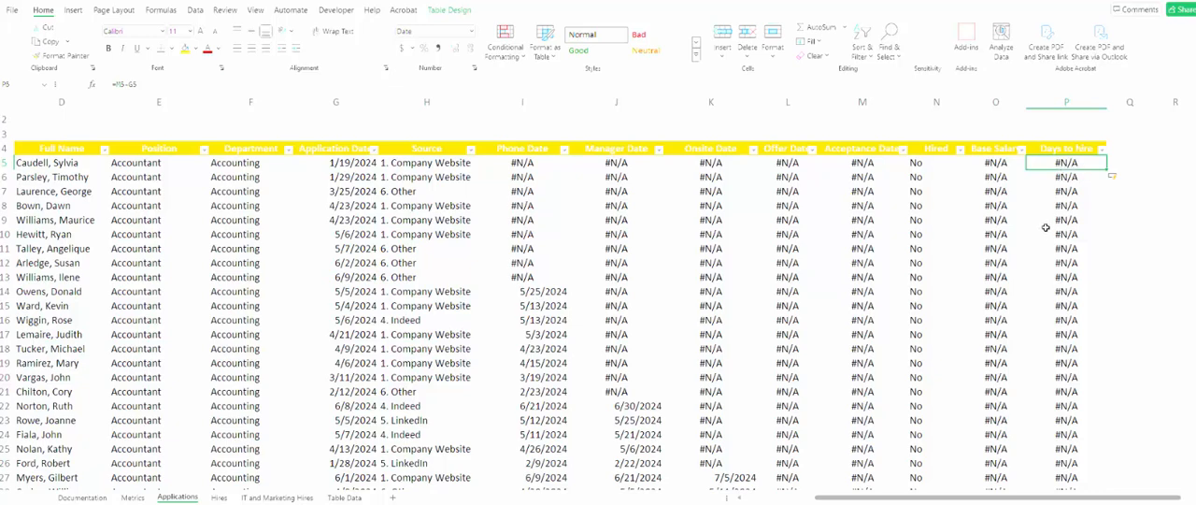
{"action": "scroll", "coordinate": [1065, 254], "scroll_direction": "down", "scroll_amount": 11}
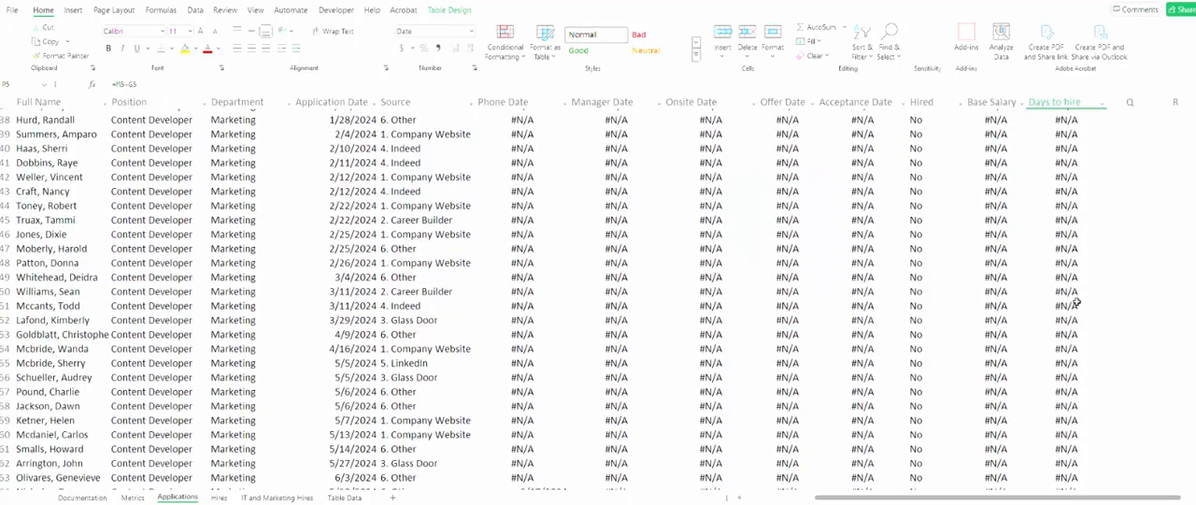
{"action": "scroll", "coordinate": [1076, 302], "scroll_direction": "up", "scroll_amount": 6}
{"action": "left_click", "coordinate": [1066, 277]}
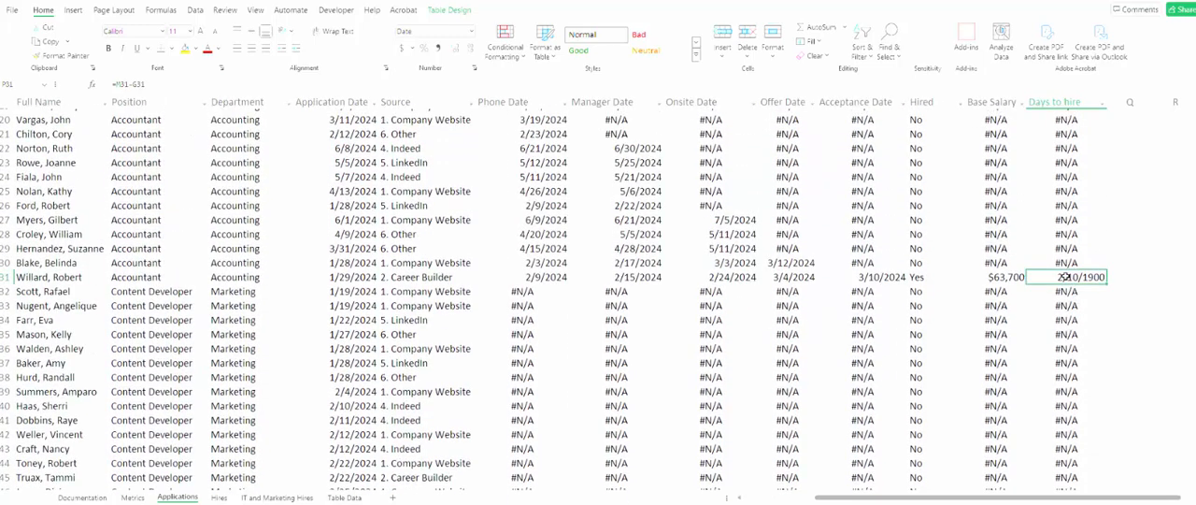
{"action": "scroll", "coordinate": [1065, 276], "scroll_direction": "up", "scroll_amount": 5}
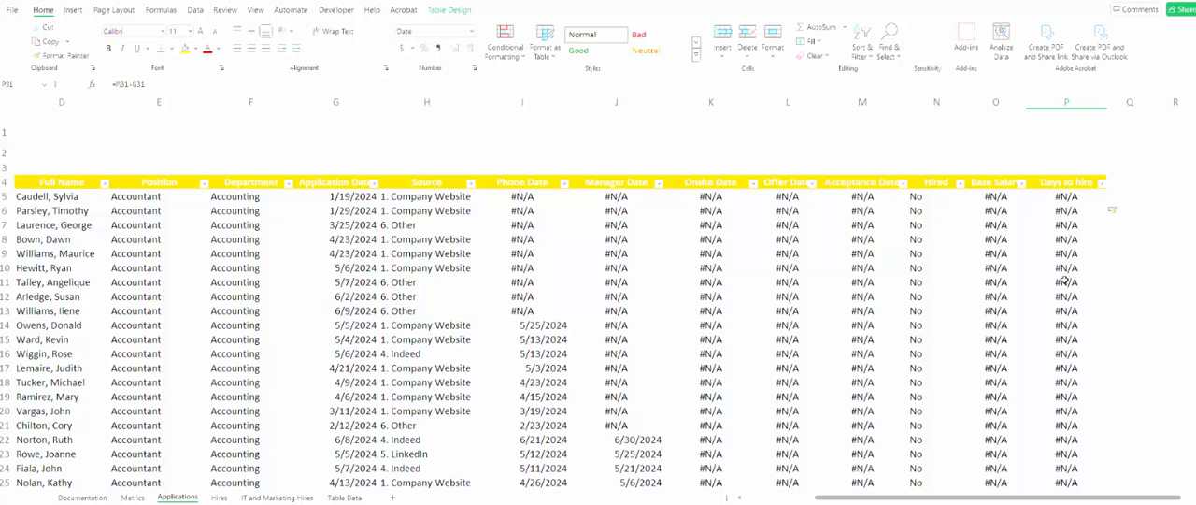
{"action": "left_click", "coordinate": [1077, 100]}
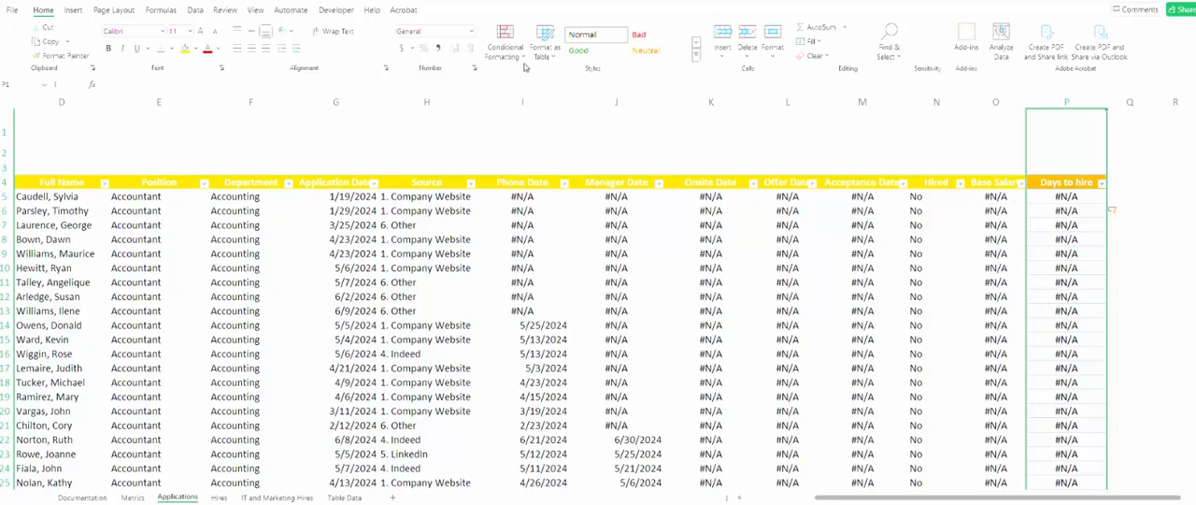
{"action": "left_click", "coordinate": [472, 32]}
{"action": "left_click", "coordinate": [456, 58]}
- Examine the Days to hire values and acceptance dates for the hired Content Developer applicants
{"action": "left_click", "coordinate": [1051, 235]}
{"action": "scroll", "coordinate": [1110, 363], "scroll_direction": "down", "scroll_amount": 17}
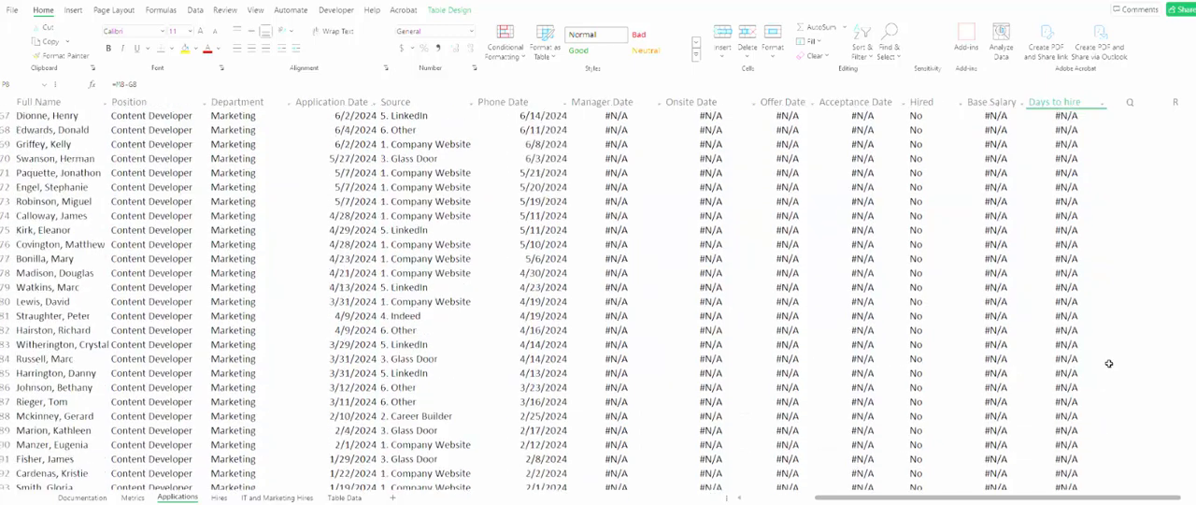
{"action": "scroll", "coordinate": [1109, 363], "scroll_direction": "down", "scroll_amount": 20}
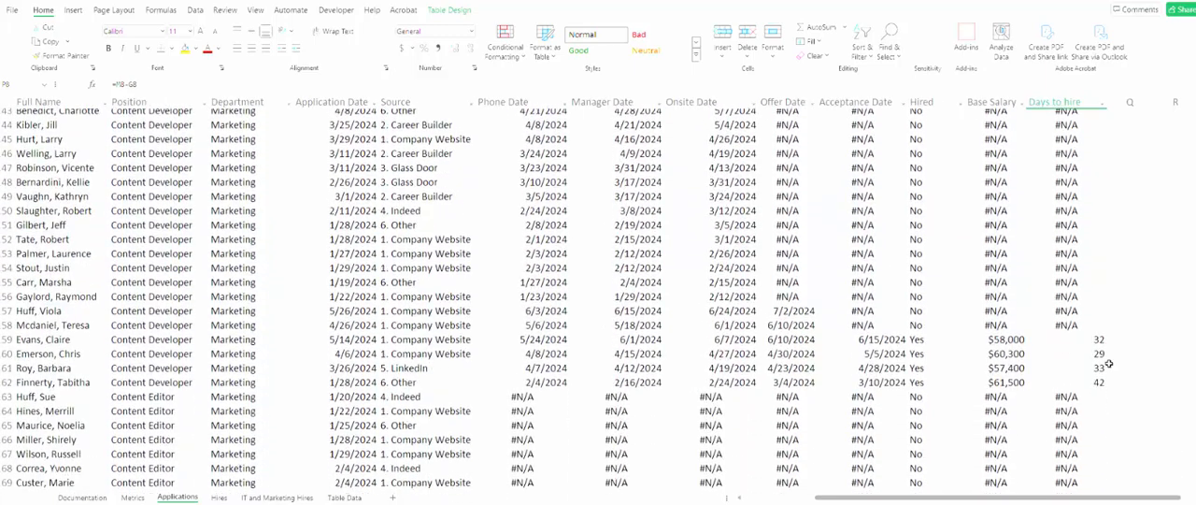
{"action": "left_click", "coordinate": [1089, 342]}
{"action": "left_click", "coordinate": [1084, 352]}
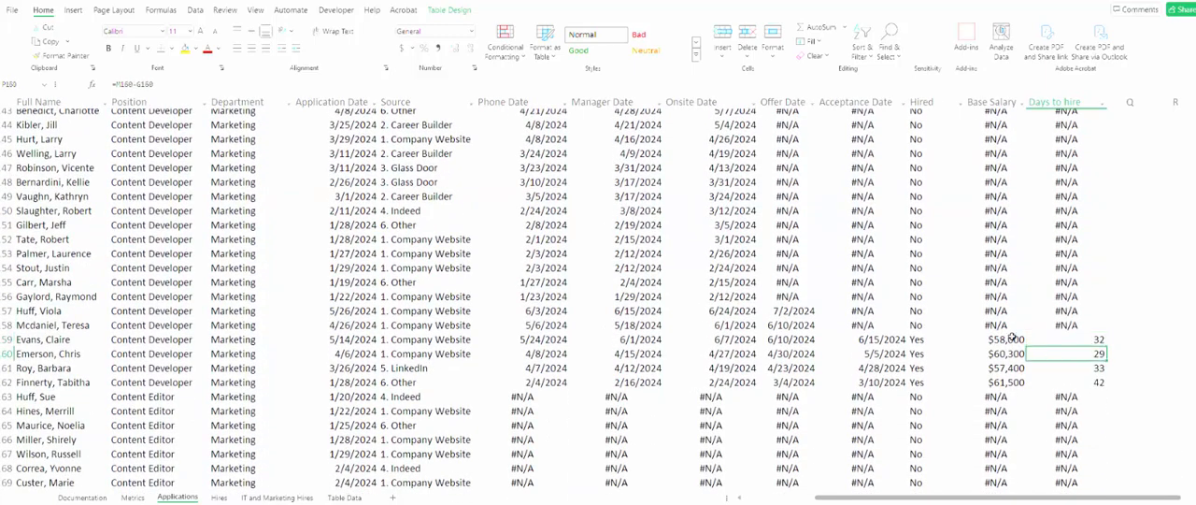
{"action": "left_click", "coordinate": [1009, 339]}
{"action": "left_click", "coordinate": [886, 338]}
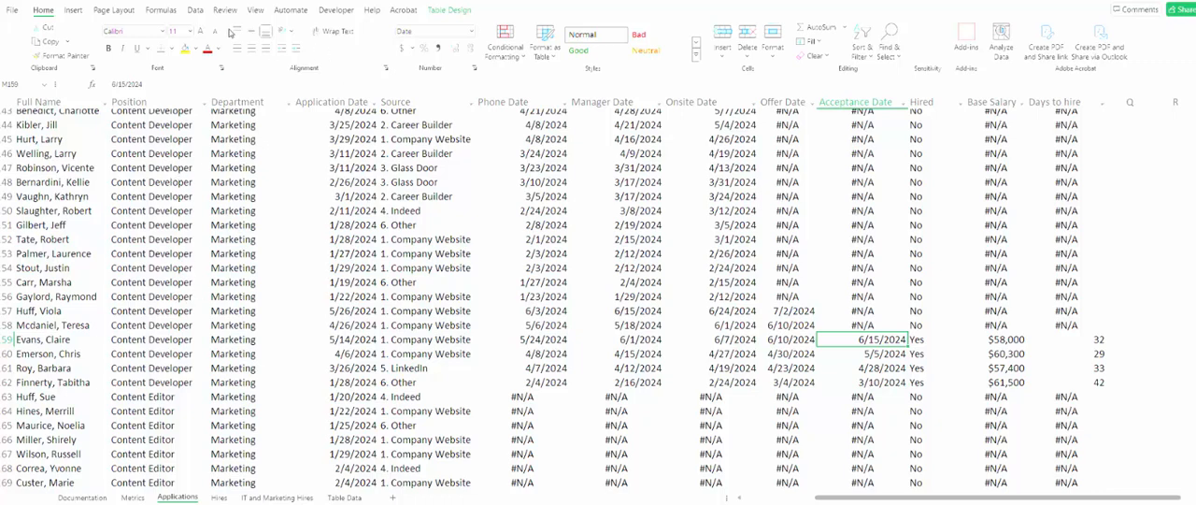
- Insert a slicer for the Position field of the application log table and delete it again
{"action": "left_click", "coordinate": [75, 11]}
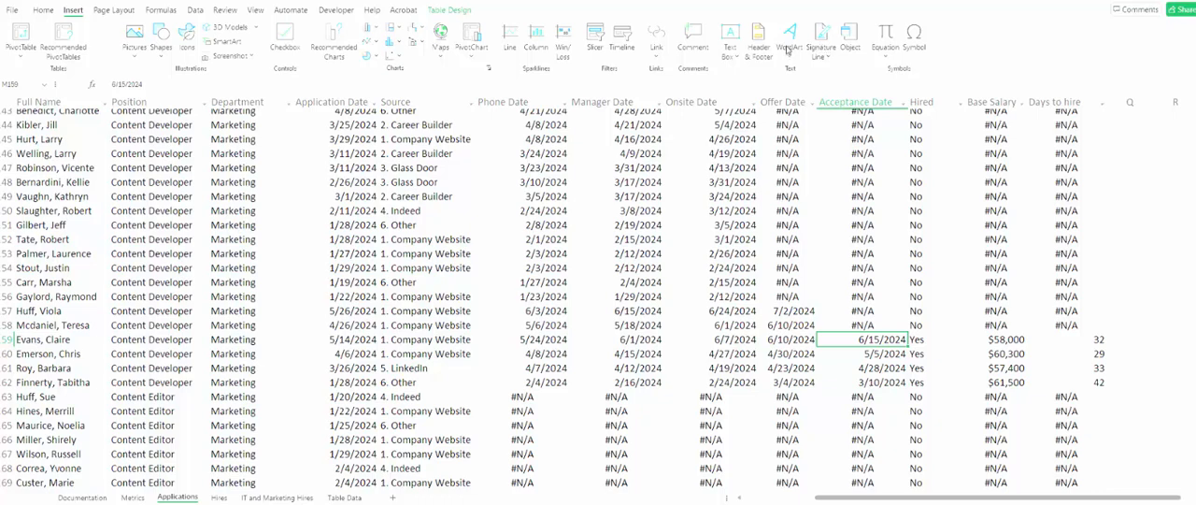
{"action": "left_click", "coordinate": [596, 40]}
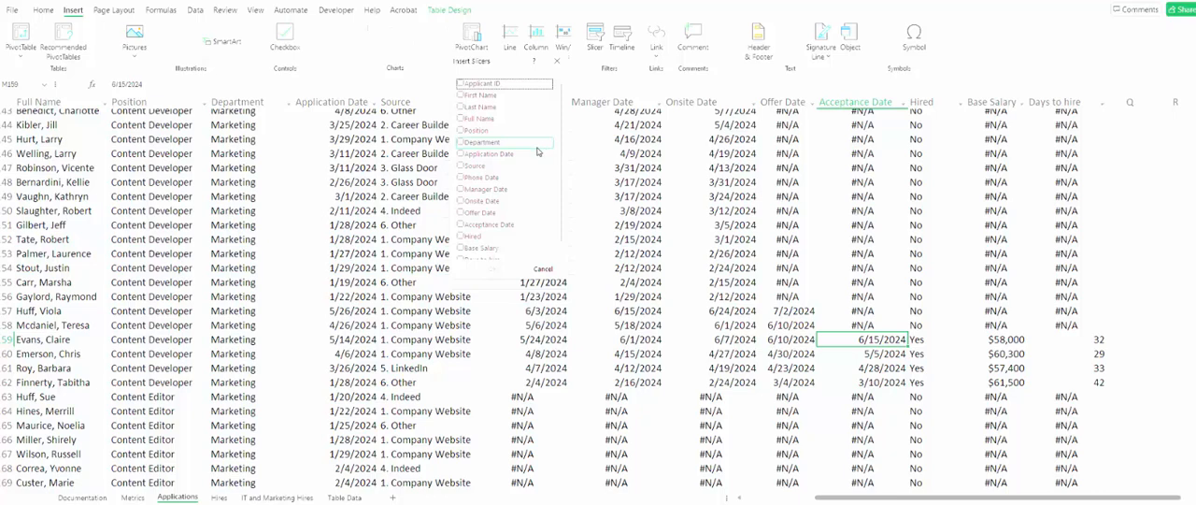
{"action": "left_click", "coordinate": [460, 130]}
{"action": "left_click", "coordinate": [493, 268]}
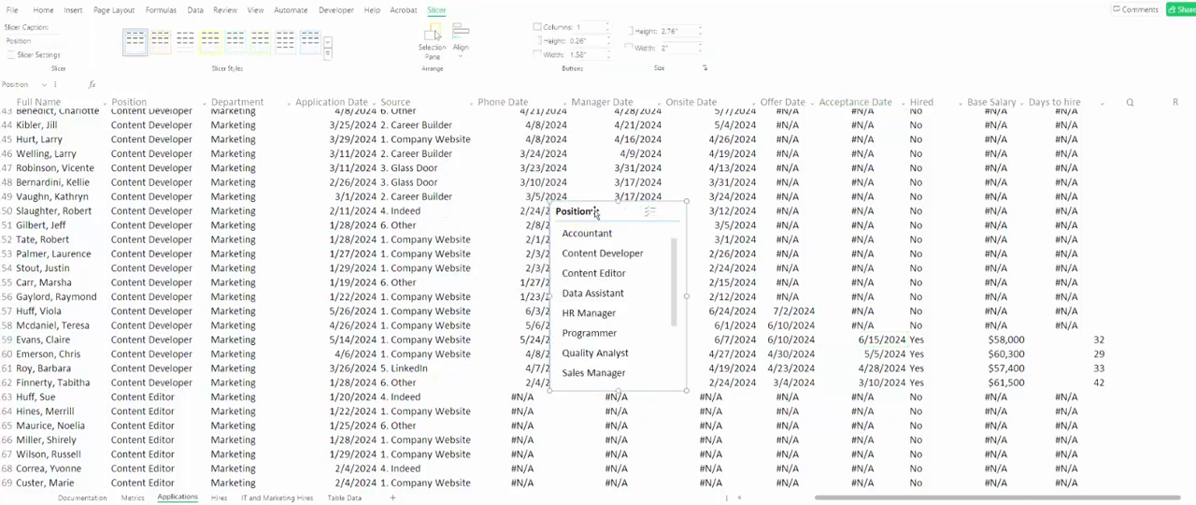
{"action": "key", "text": "Delete"}
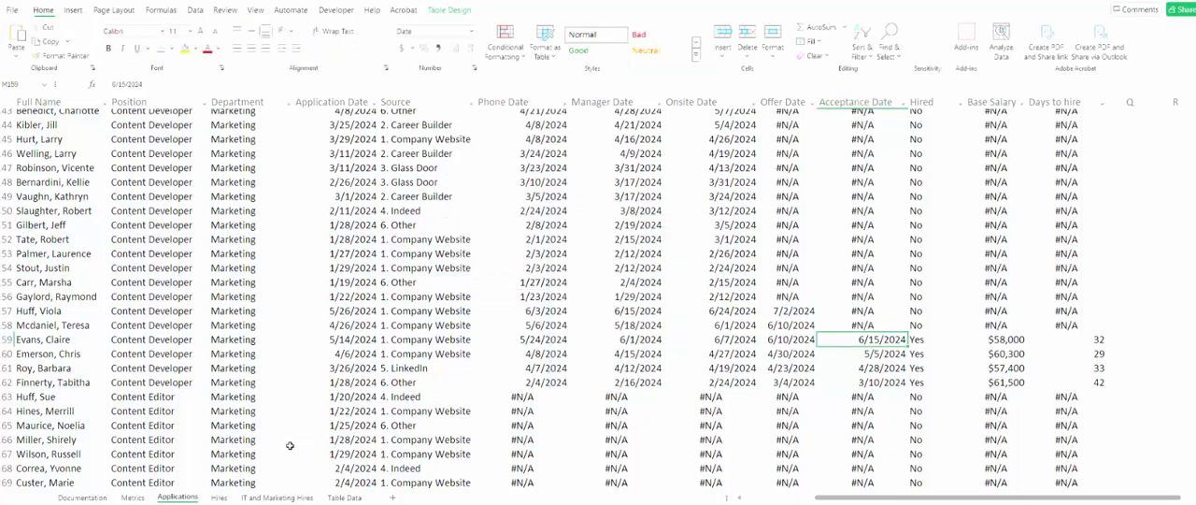
- Paste the Position slicer below the Recruiting Metrics title on the Metrics sheet and resize it to about 2.24" high by 3.33" wide
{"action": "left_click", "coordinate": [134, 499]}
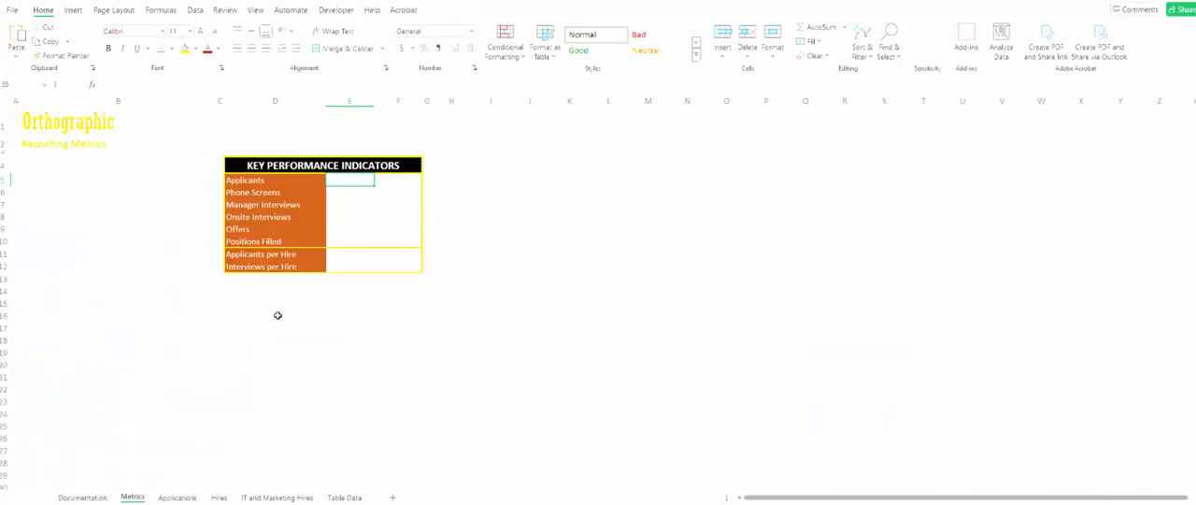
{"action": "left_click", "coordinate": [56, 170]}
{"action": "key", "text": "ctrl+v"}
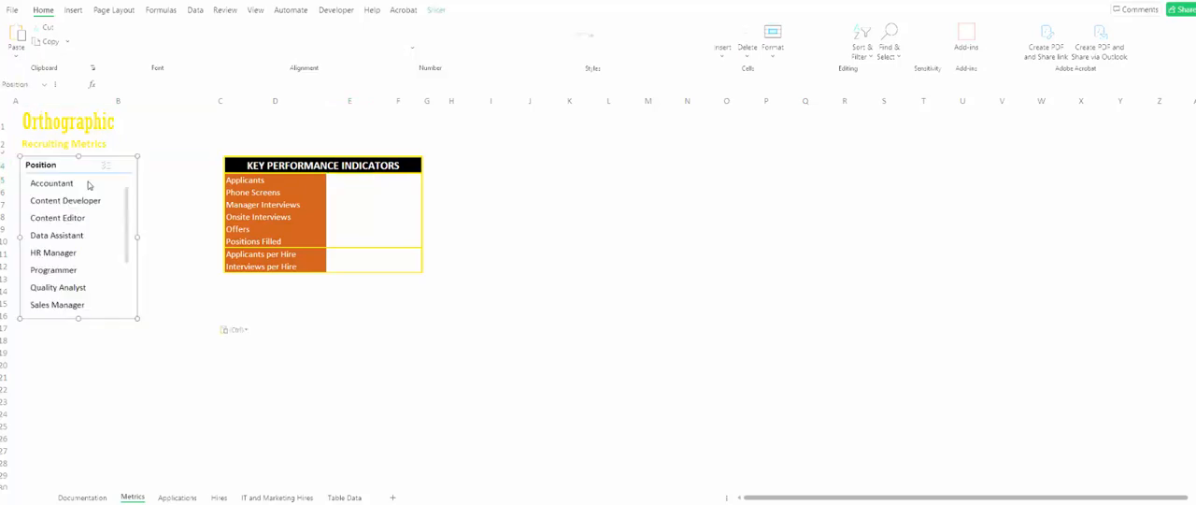
{"action": "left_click_drag", "start_coordinate": [137, 318], "coordinate": [217, 287]}
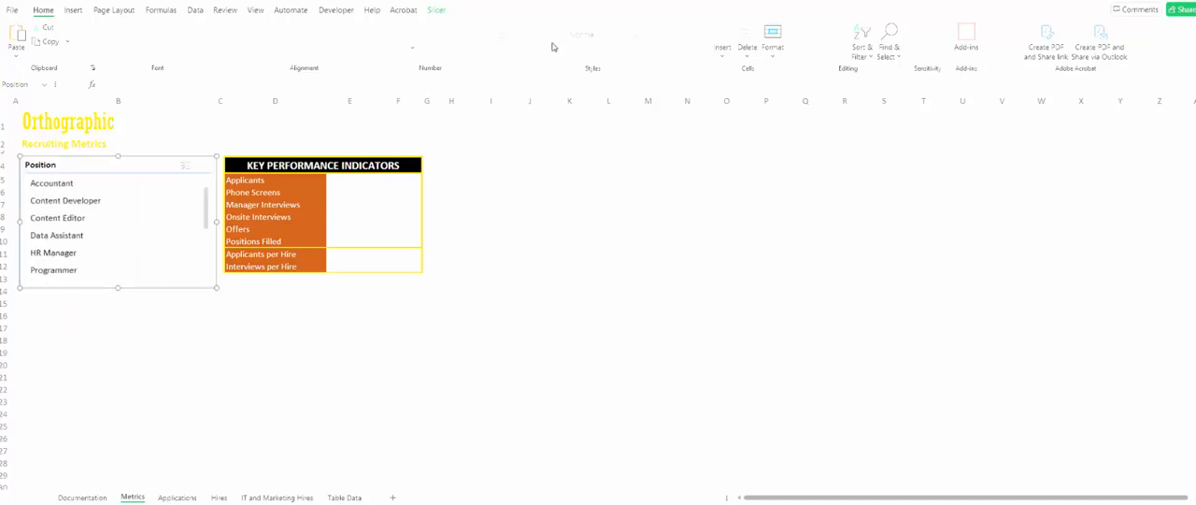
- Set the Position slicer to show its buttons in 2 columns
{"action": "left_click", "coordinate": [437, 11]}
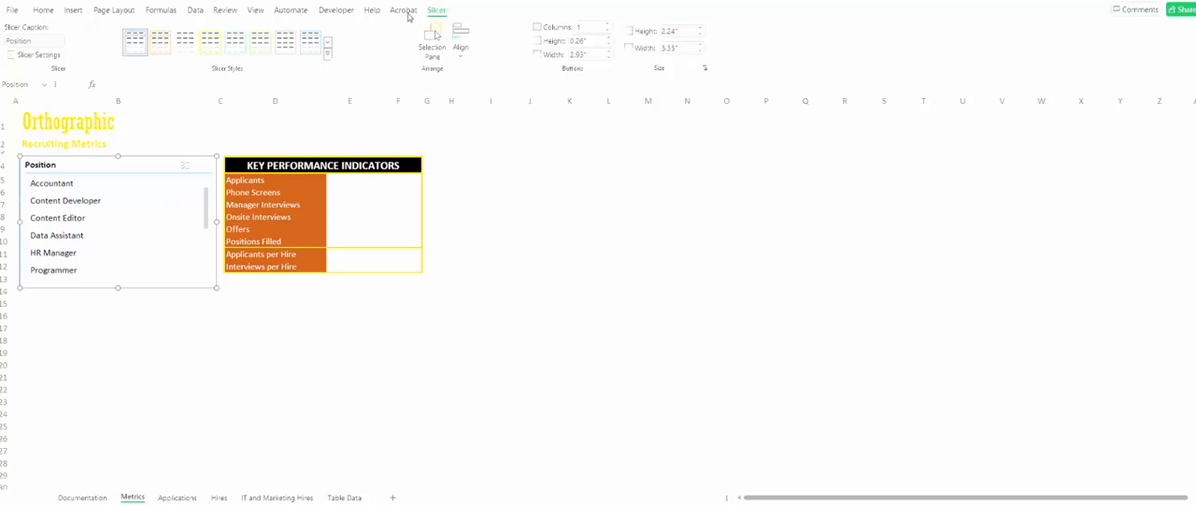
{"action": "left_click", "coordinate": [588, 28]}
{"action": "type", "text": "2"}
{"action": "key", "text": "Return"}
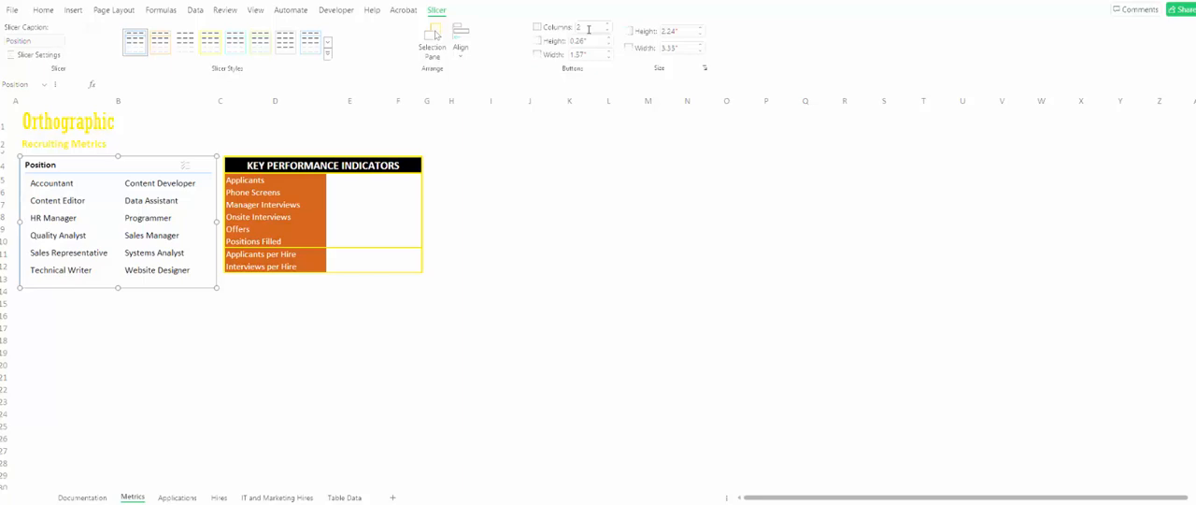
- Enter =SUBTOTAL(3,Applications!A:A) in cell E5 of the Metrics sheet to count the applicants
{"action": "left_click", "coordinate": [346, 180]}
{"action": "left_click_drag", "start_coordinate": [347, 179], "coordinate": [335, 268]}
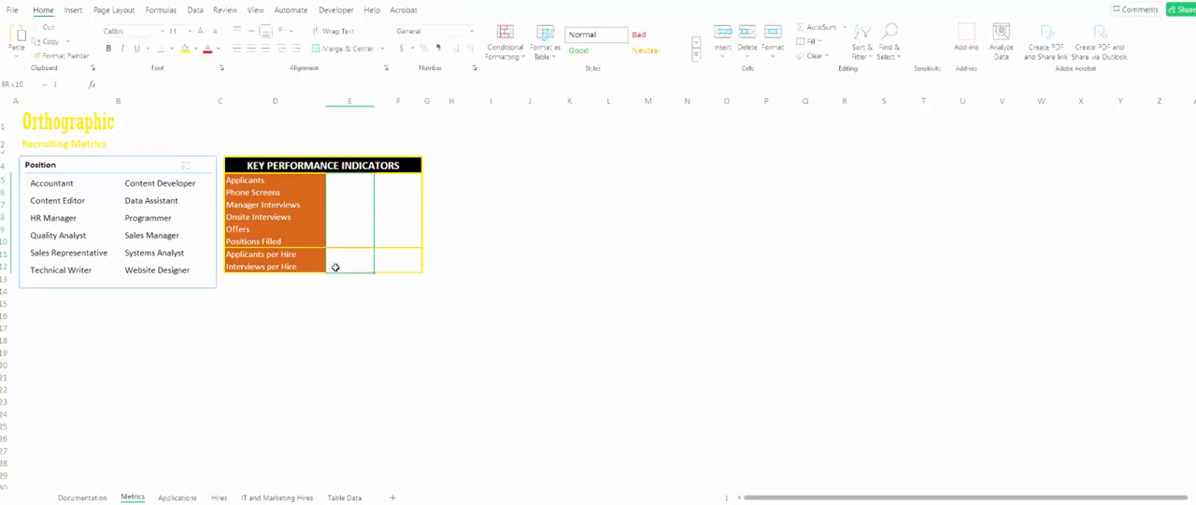
{"action": "left_click", "coordinate": [354, 189]}
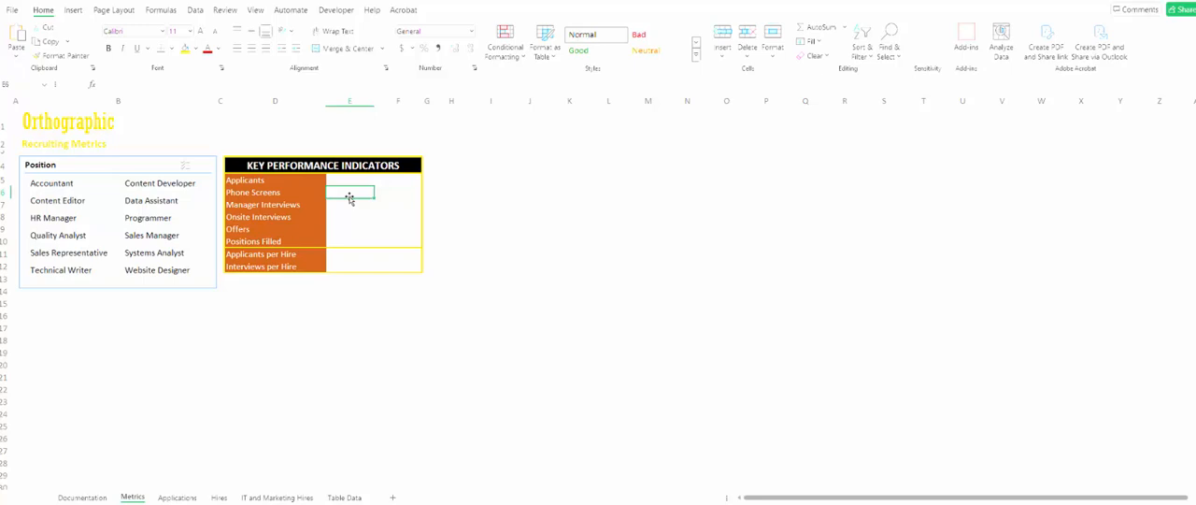
{"action": "key", "text": "Up"}
{"action": "type", "text": "=SUBTIO"}
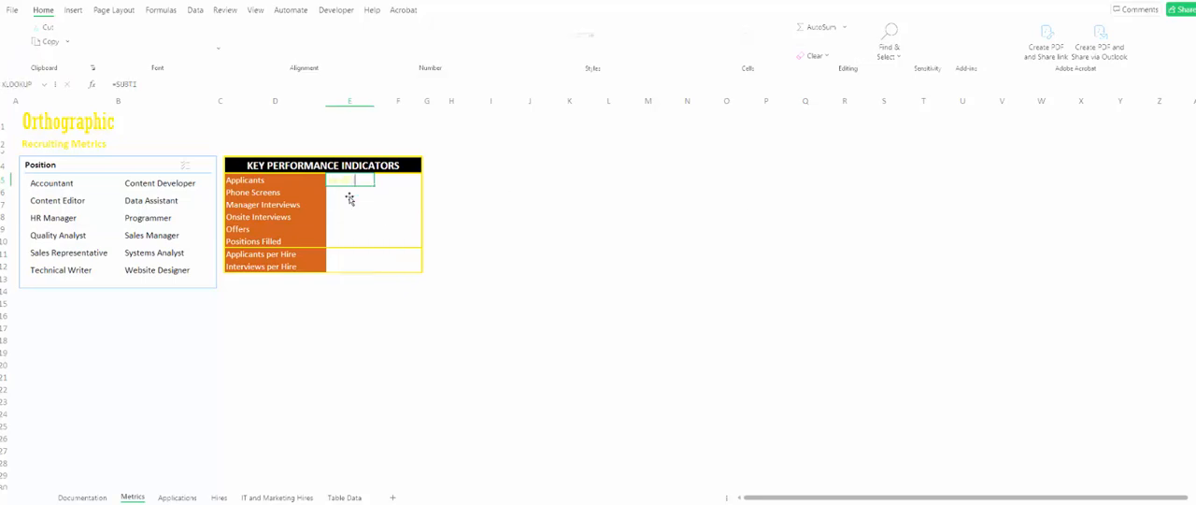
{"action": "key", "text": "BackSpace"}
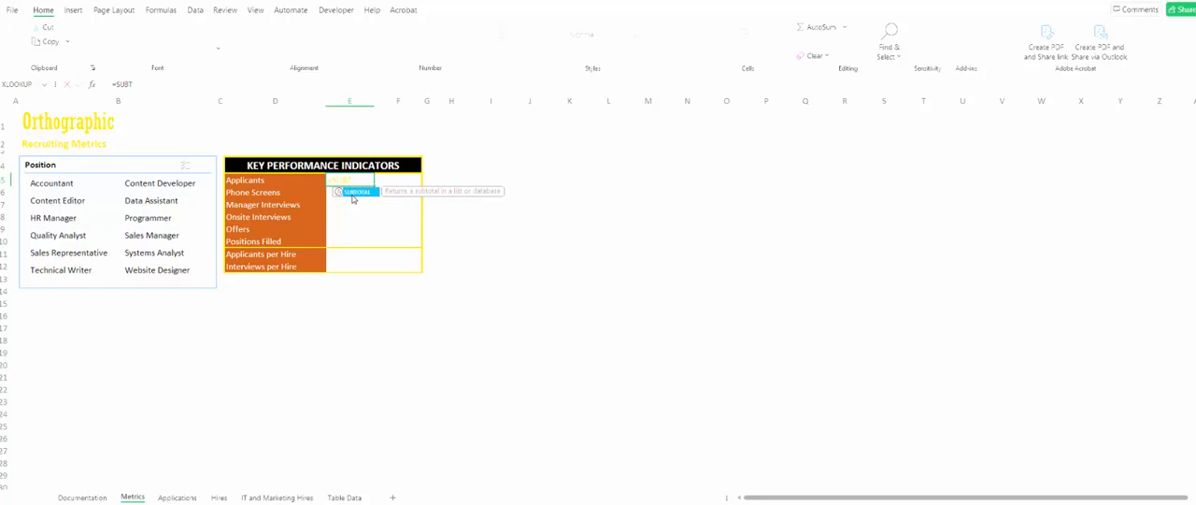
{"action": "double_click", "coordinate": [353, 193]}
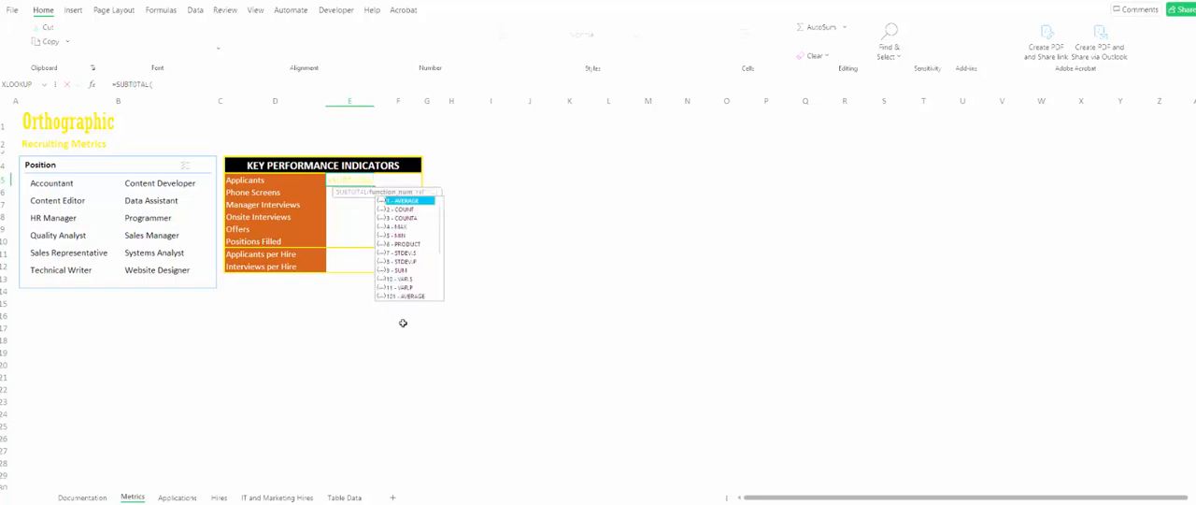
{"action": "double_click", "coordinate": [413, 217]}
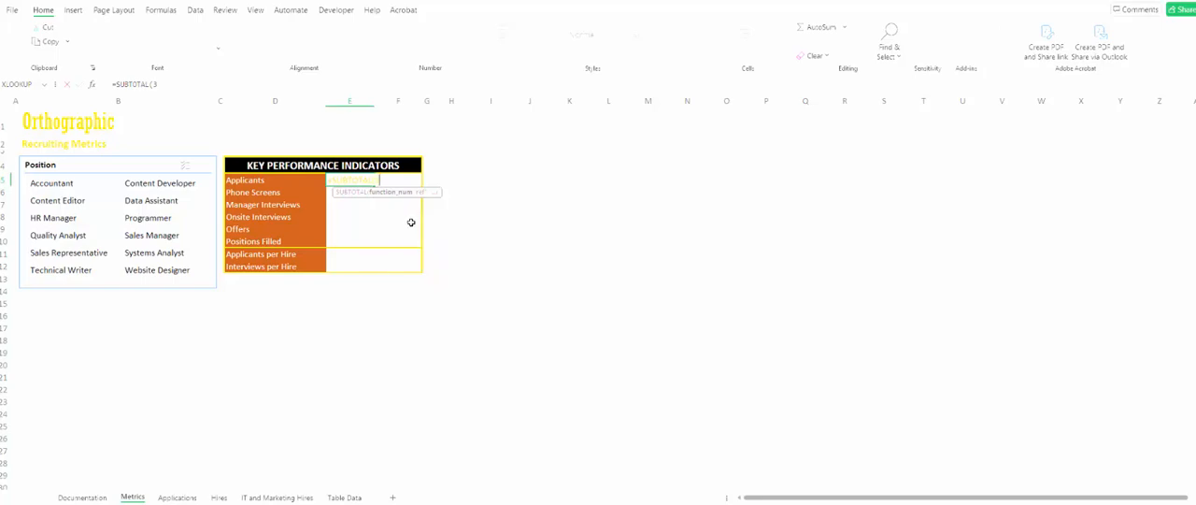
{"action": "type", "text": ","}
{"action": "left_click", "coordinate": [178, 497]}
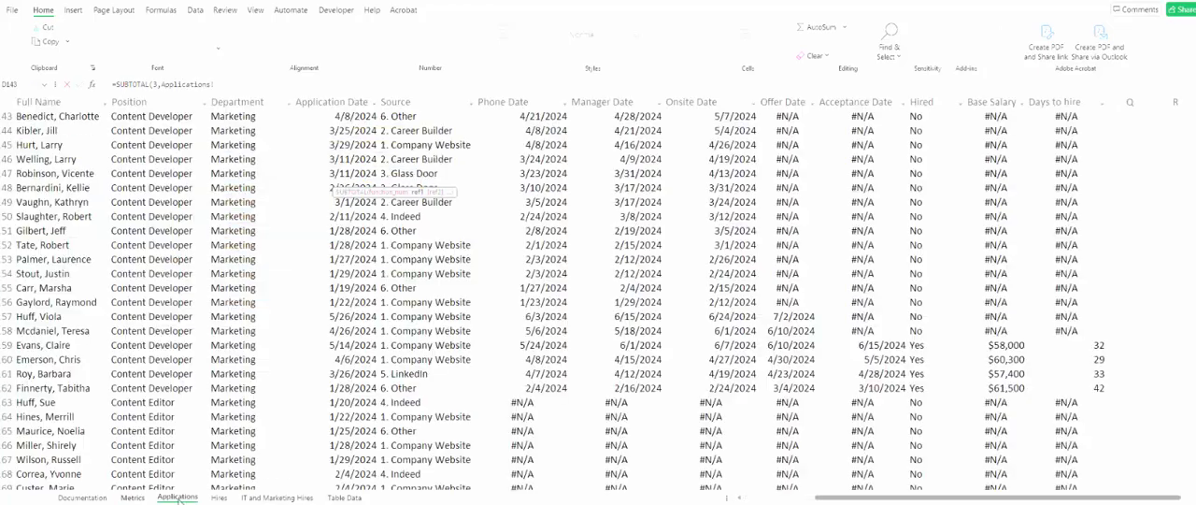
{"action": "scroll", "coordinate": [75, 224], "scroll_direction": "up", "scroll_amount": 13}
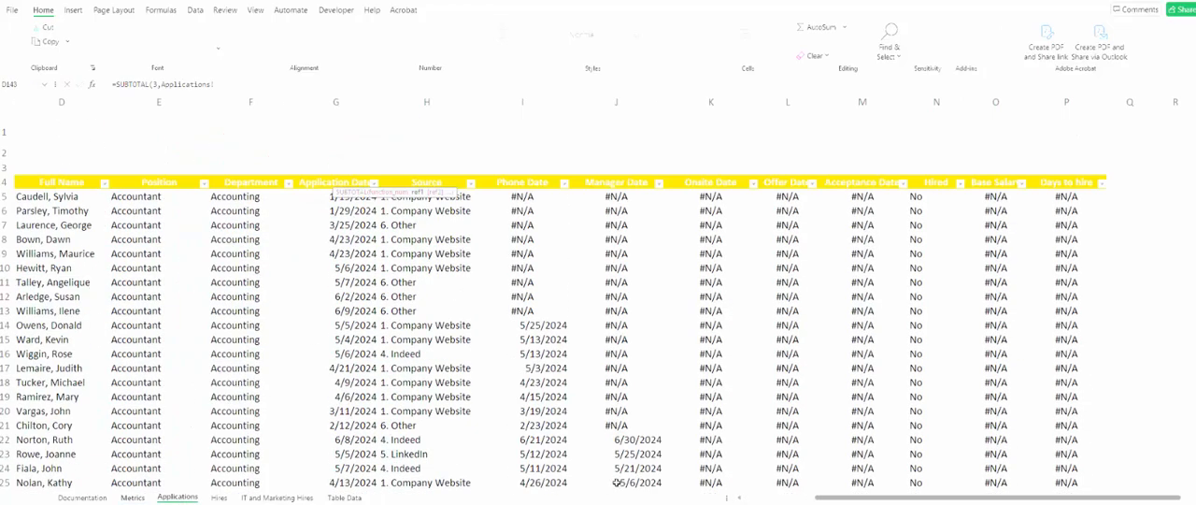
{"action": "left_click", "coordinate": [785, 498]}
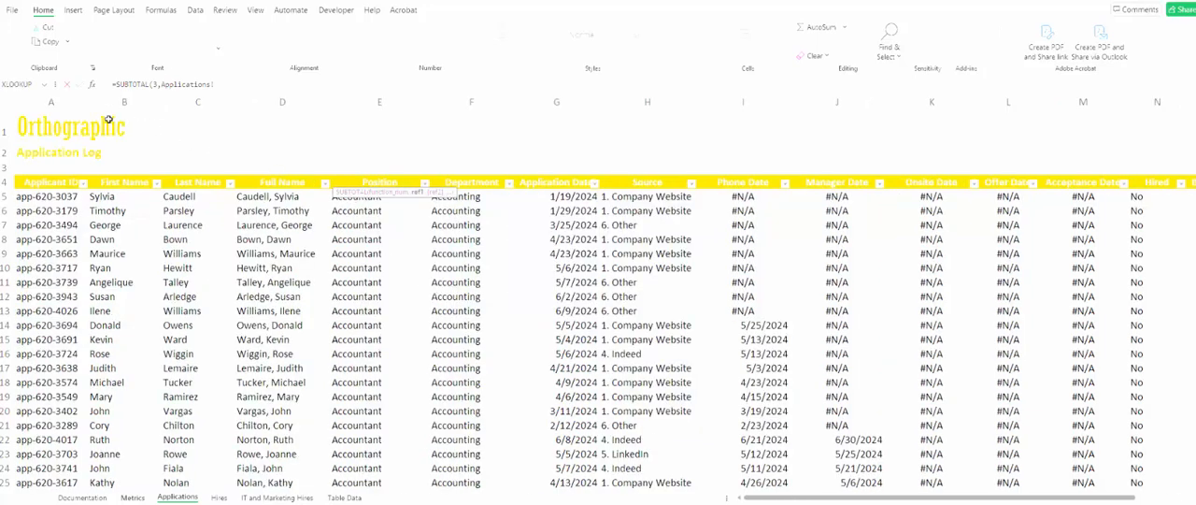
{"action": "left_click", "coordinate": [64, 99]}
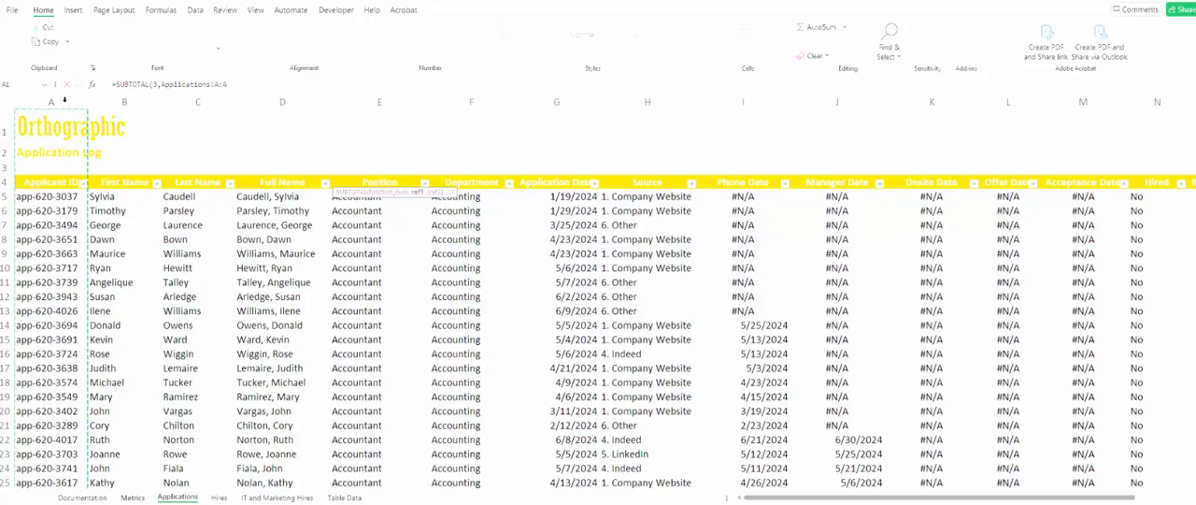
{"action": "key", "text": "Return"}
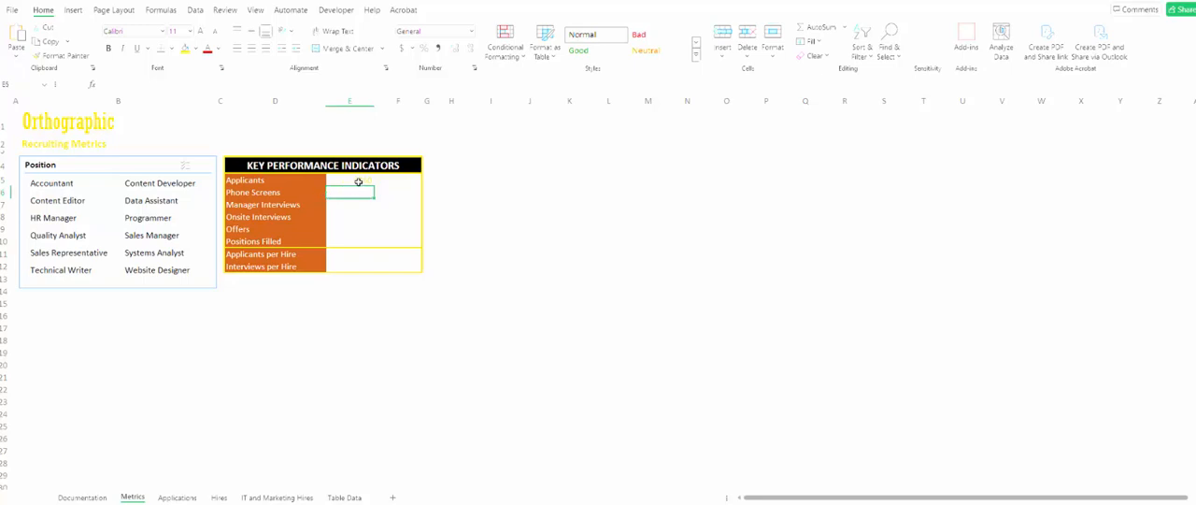
{"action": "left_click", "coordinate": [357, 181]}
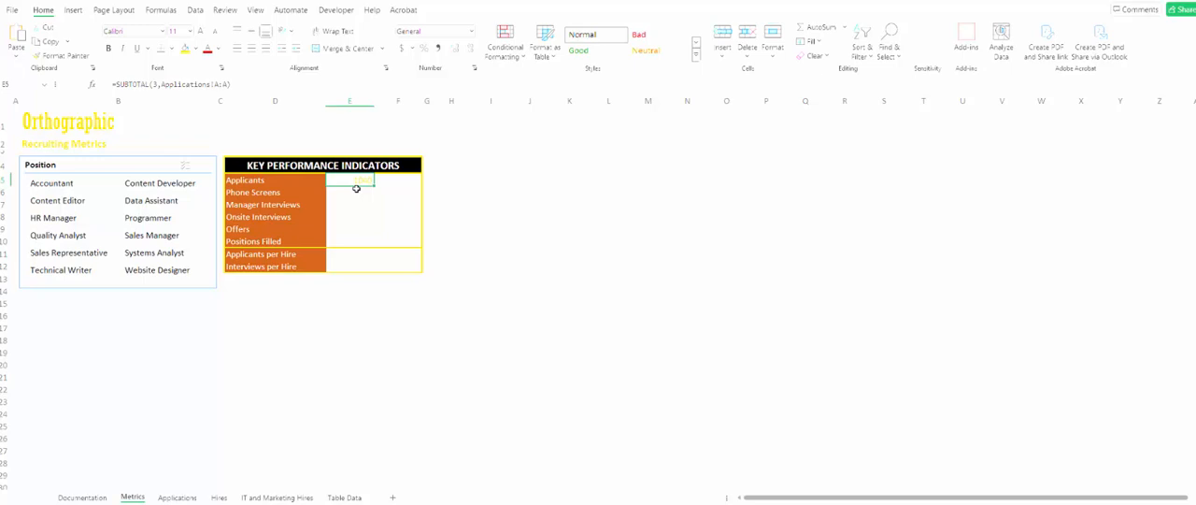
- Enter =SUBTOTAL(2, Applications!I:I) in cell E6 to count the phone screens
{"action": "left_click", "coordinate": [358, 193]}
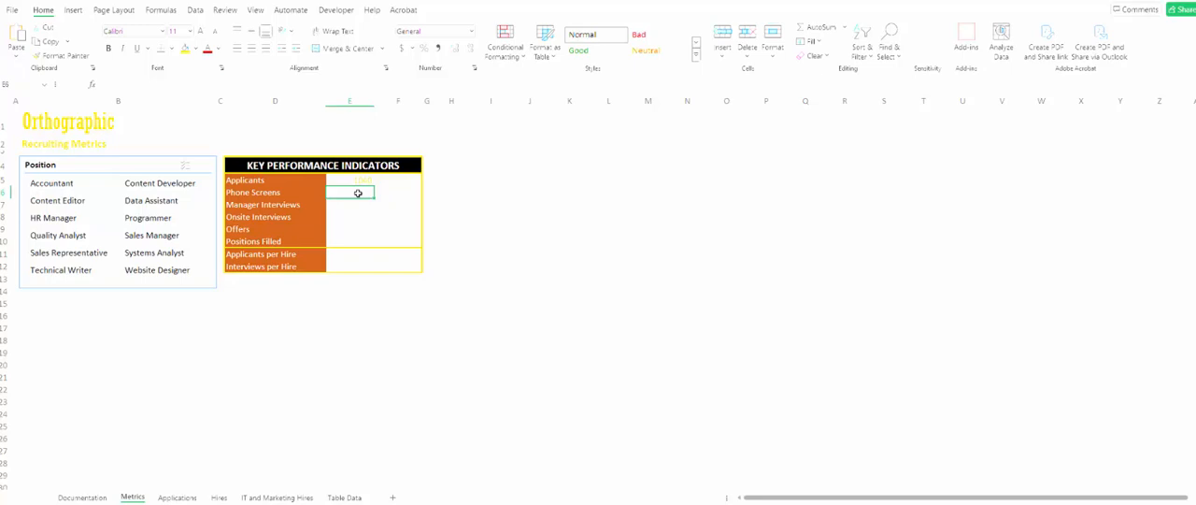
{"action": "type", "text": "=SUB"}
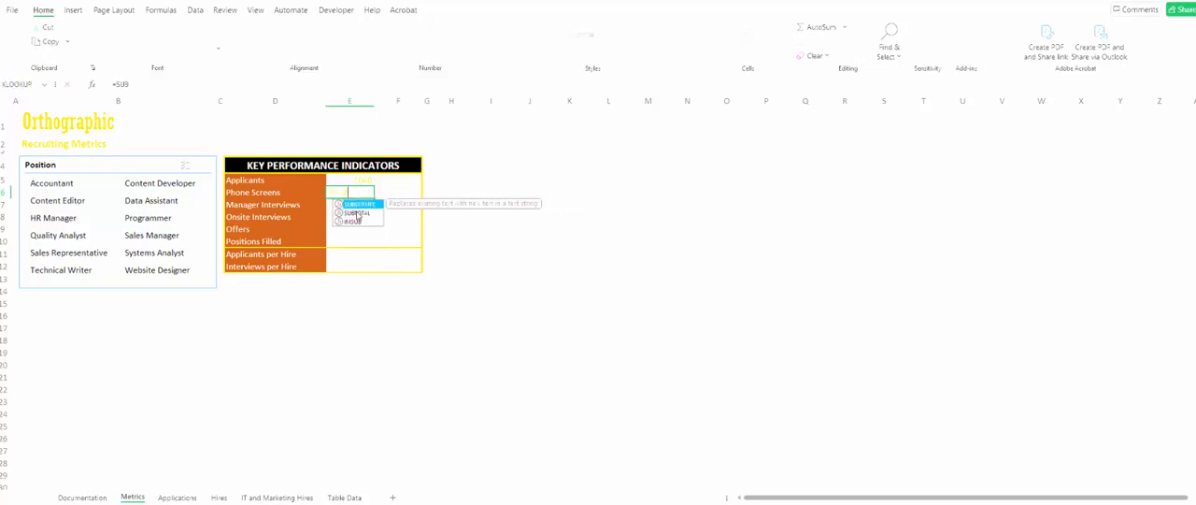
{"action": "double_click", "coordinate": [359, 213]}
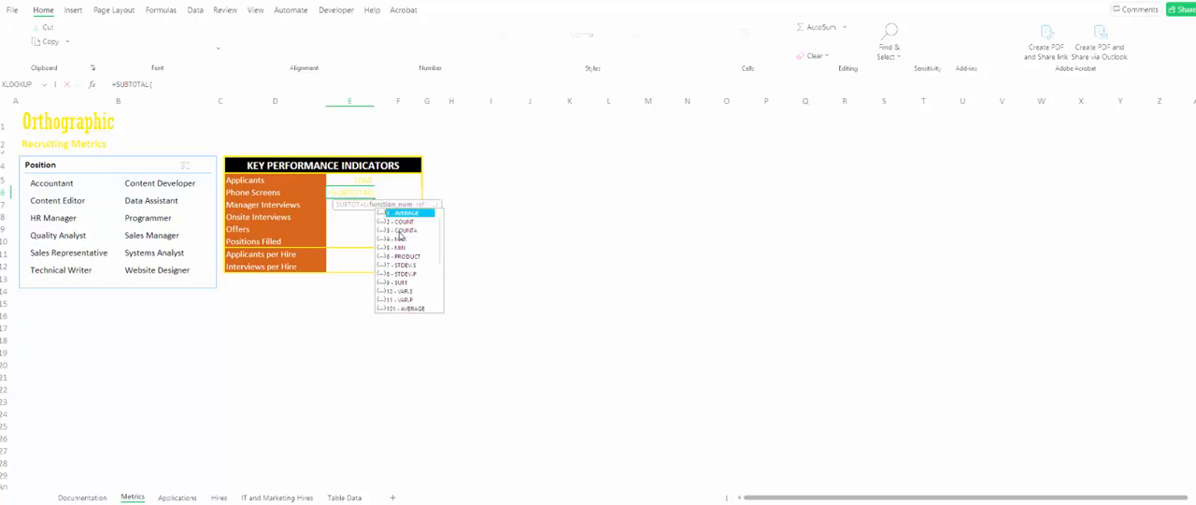
{"action": "key", "text": "Escape"}
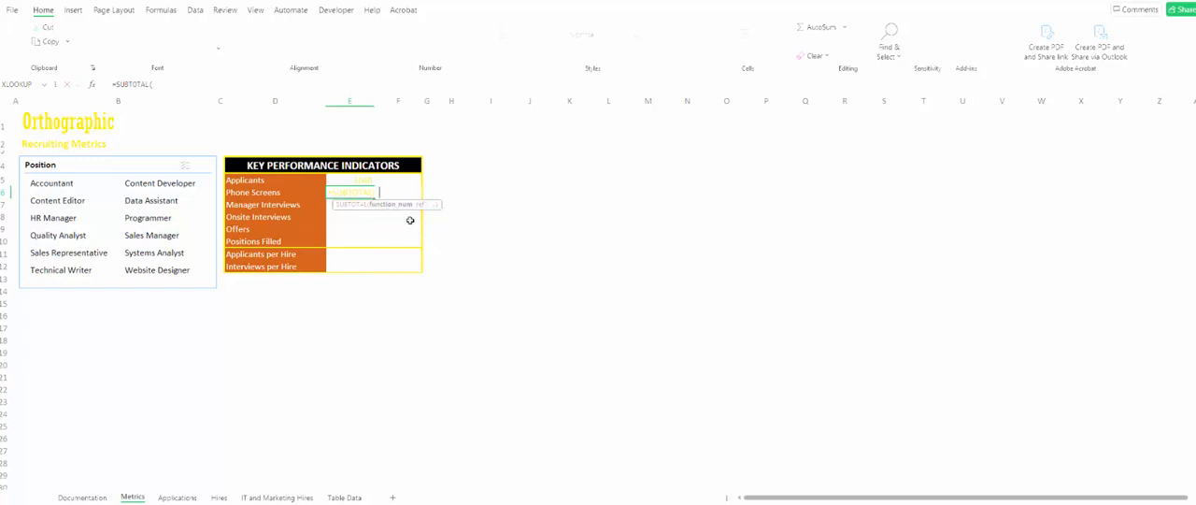
{"action": "type", "text": "2,"}
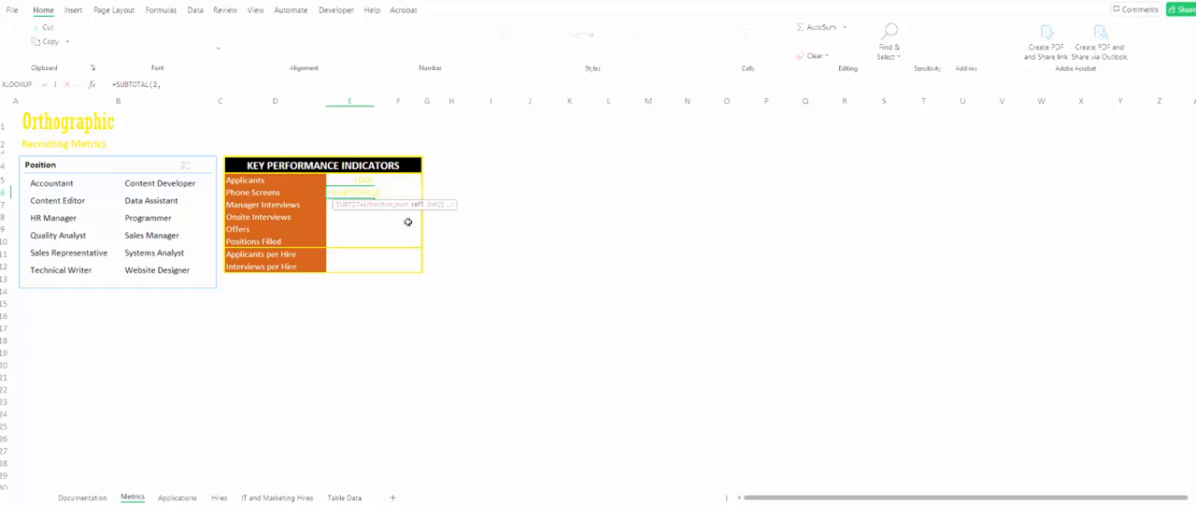
{"action": "left_click", "coordinate": [177, 498]}
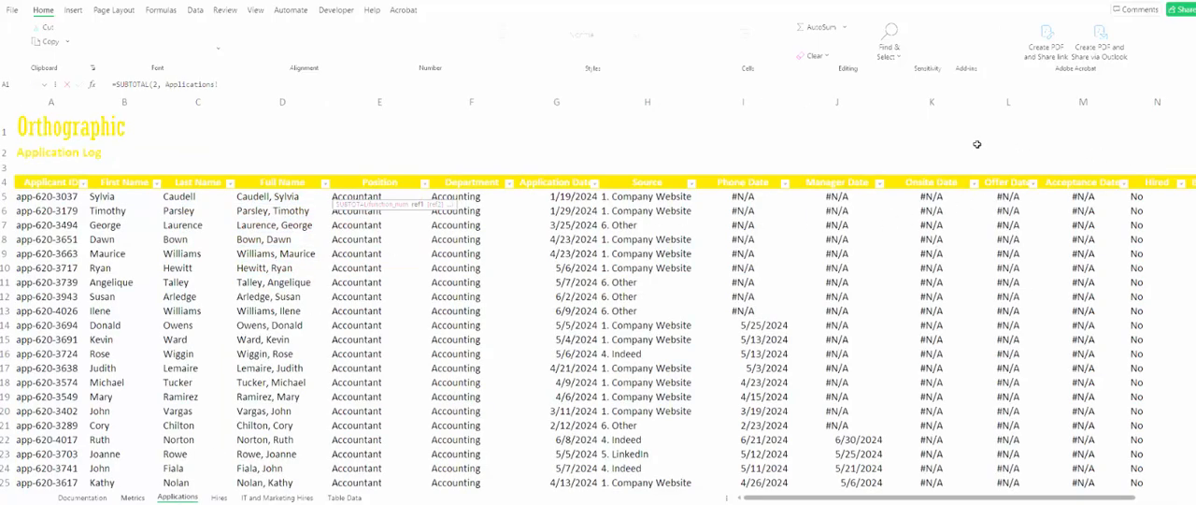
{"action": "left_click", "coordinate": [766, 101]}
{"action": "key", "text": "Return"}
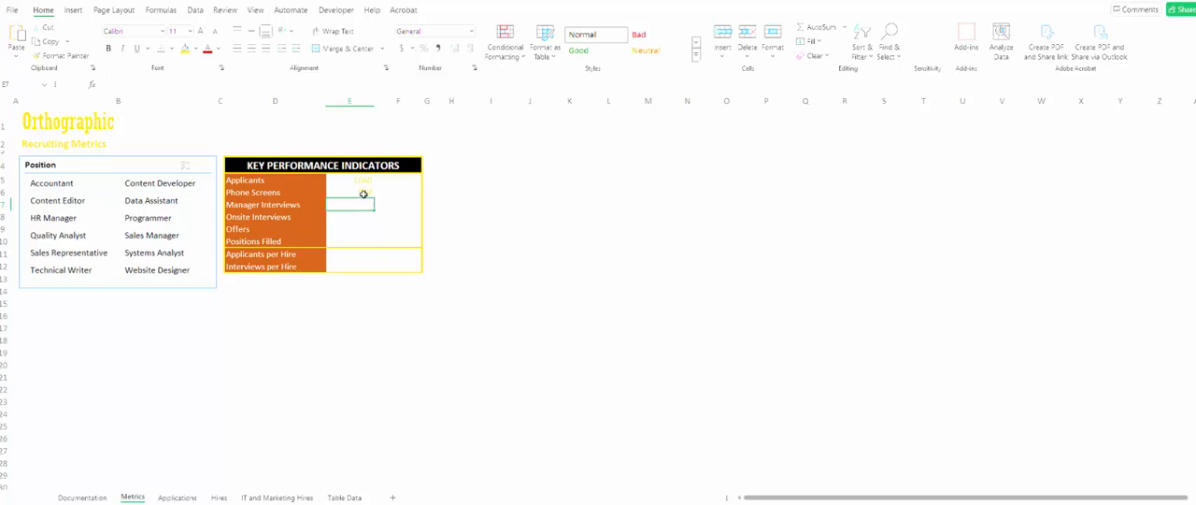
- Fill the Phone Screens formula from E6 down to the Positions Filled row, cell E10
{"action": "left_click", "coordinate": [363, 193]}
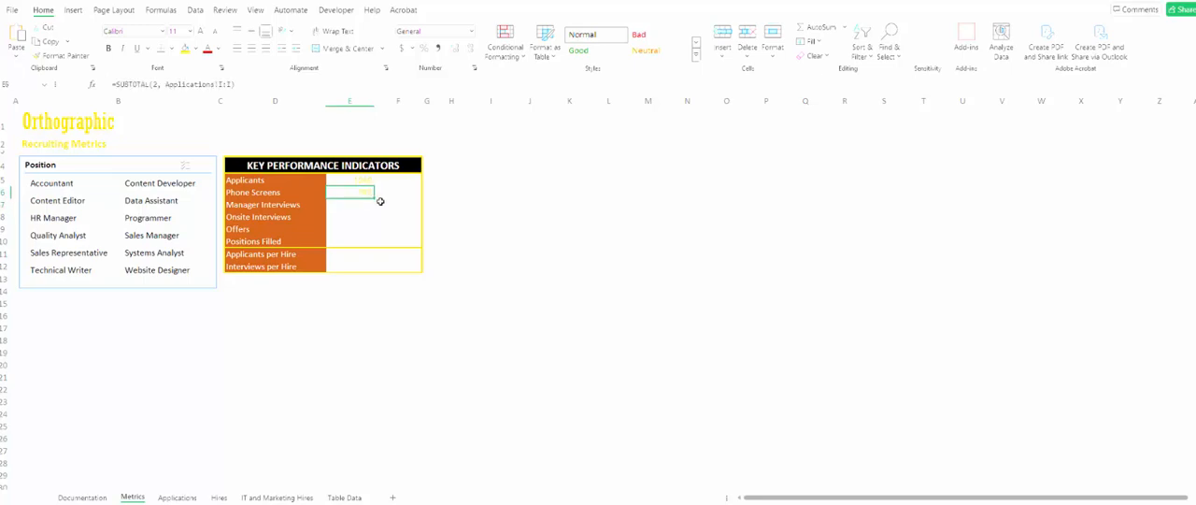
{"action": "left_click_drag", "start_coordinate": [374, 202], "coordinate": [385, 235]}
{"action": "left_click_drag", "start_coordinate": [385, 235], "coordinate": [371, 235]}
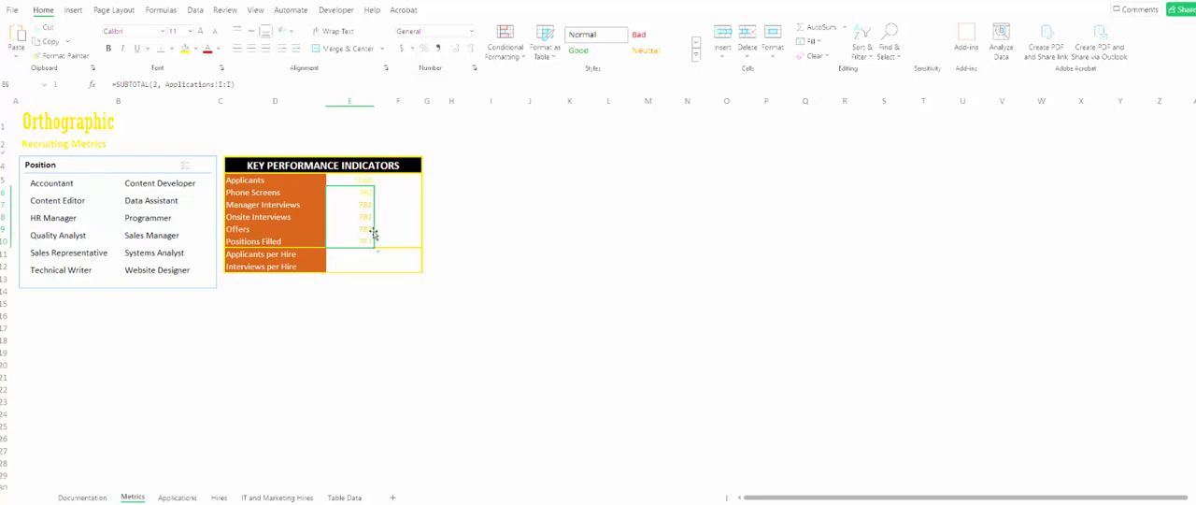
- Change the Manager Interviews formula in E7 to count column J of the Applications sheet
{"action": "left_click", "coordinate": [360, 210]}
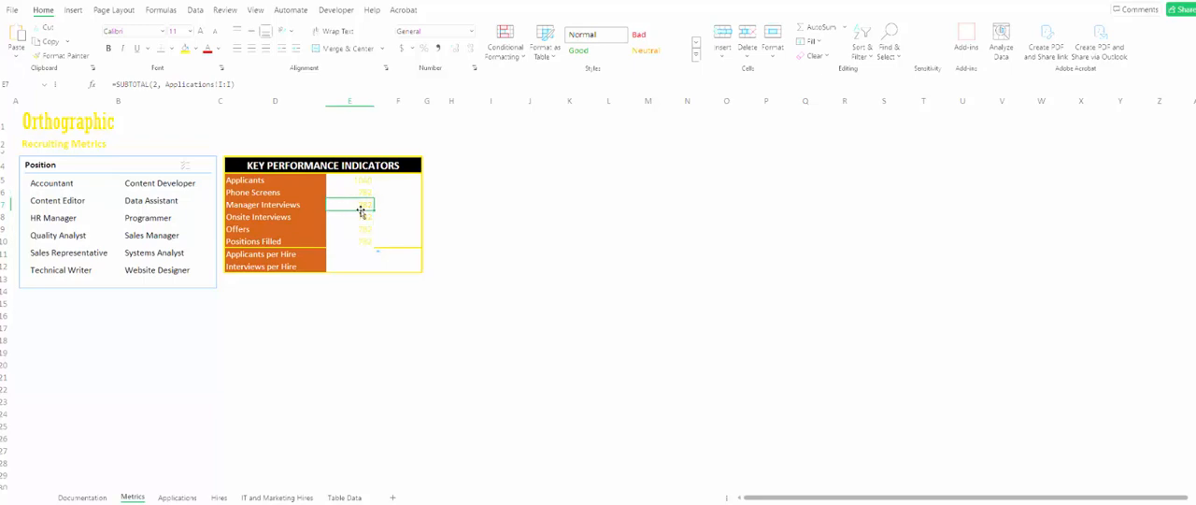
{"action": "left_click", "coordinate": [221, 84]}
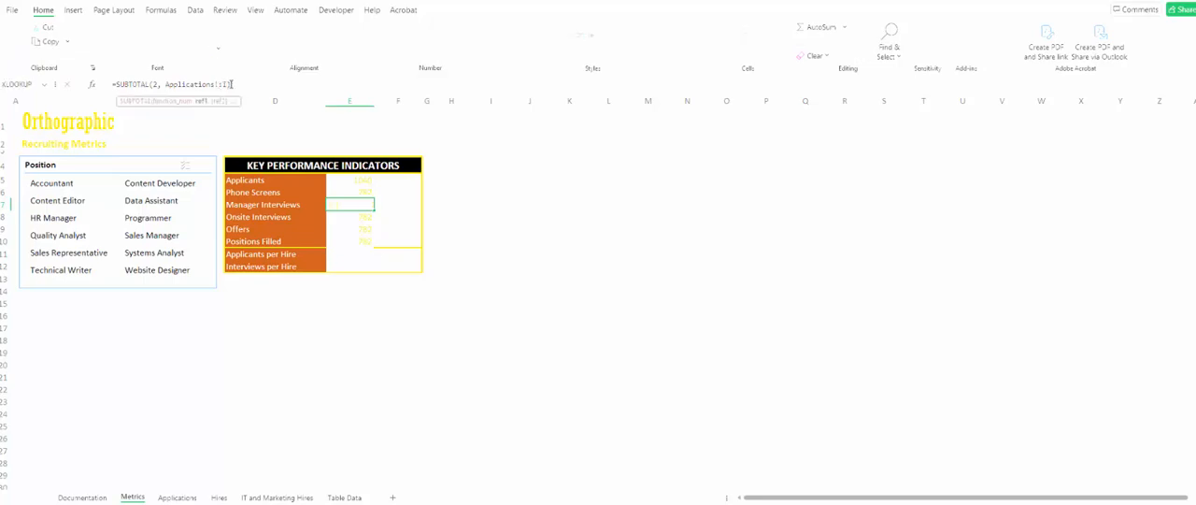
{"action": "type", "text": "J"}
{"action": "key", "text": "Return"}
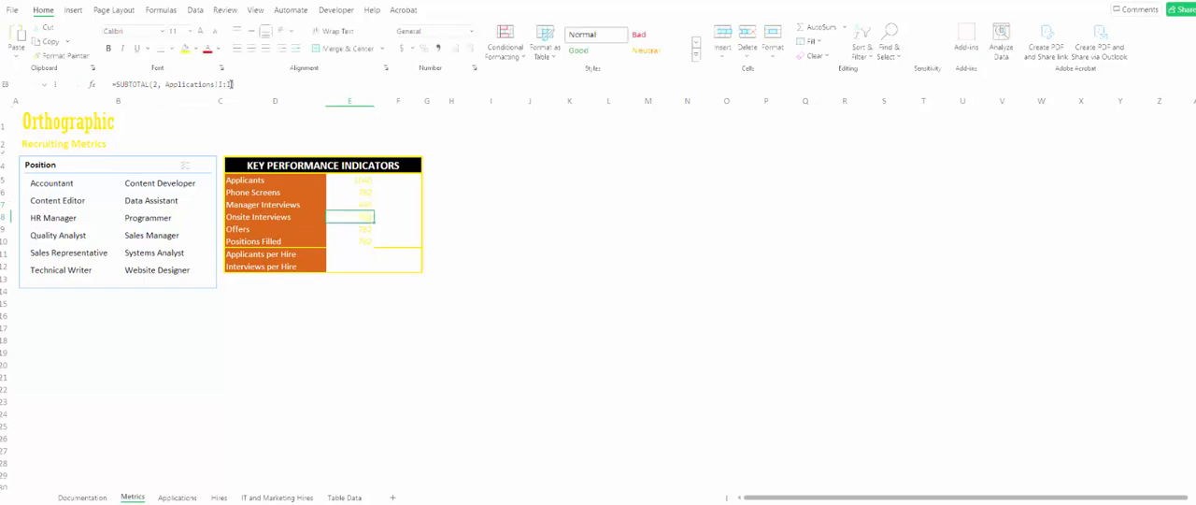
- Change the Onsite Interviews formula in E8 to =SUBTOTAL(2, Applications!K:K)
{"action": "left_click", "coordinate": [222, 84]}
{"action": "key", "text": "BackSpace"}
{"action": "type", "text": "K:"}
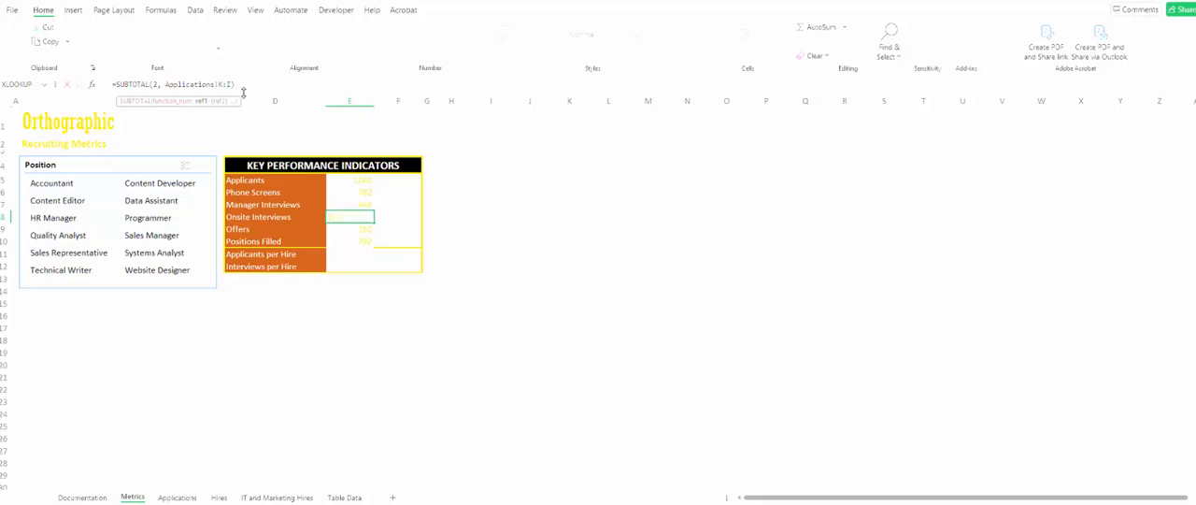
{"action": "type", "text": "K"}
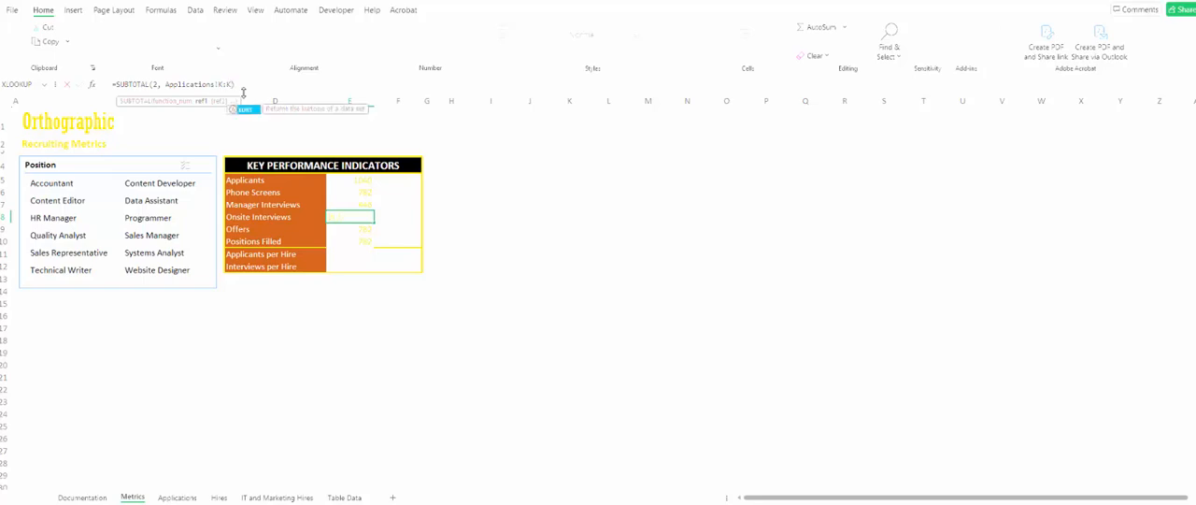
{"action": "key", "text": "Return"}
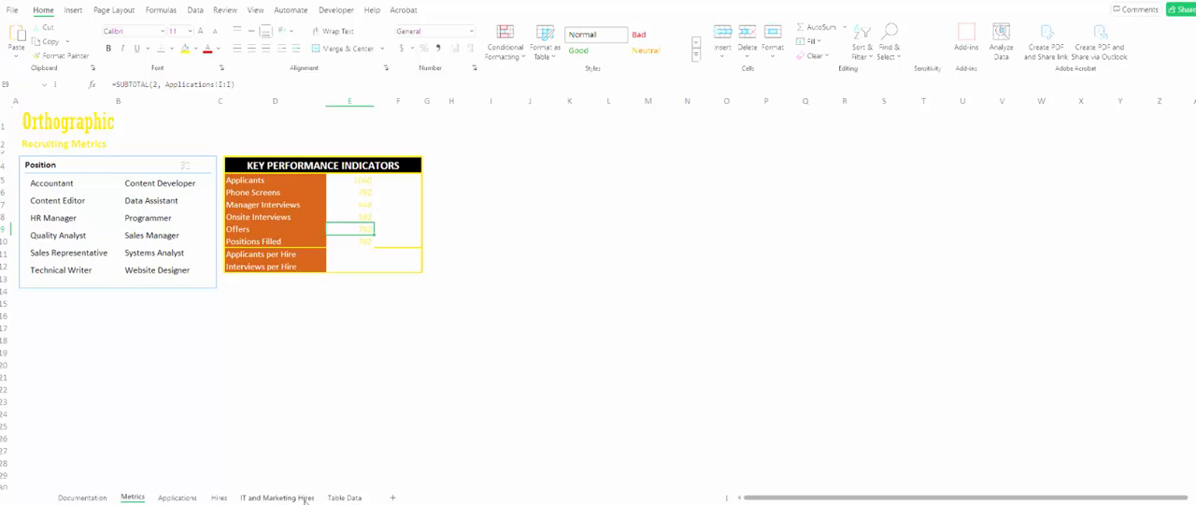
- Change the Offers formula in E9 to count the Offer Date column, column L, of the Applications sheet
{"action": "left_click", "coordinate": [177, 497]}
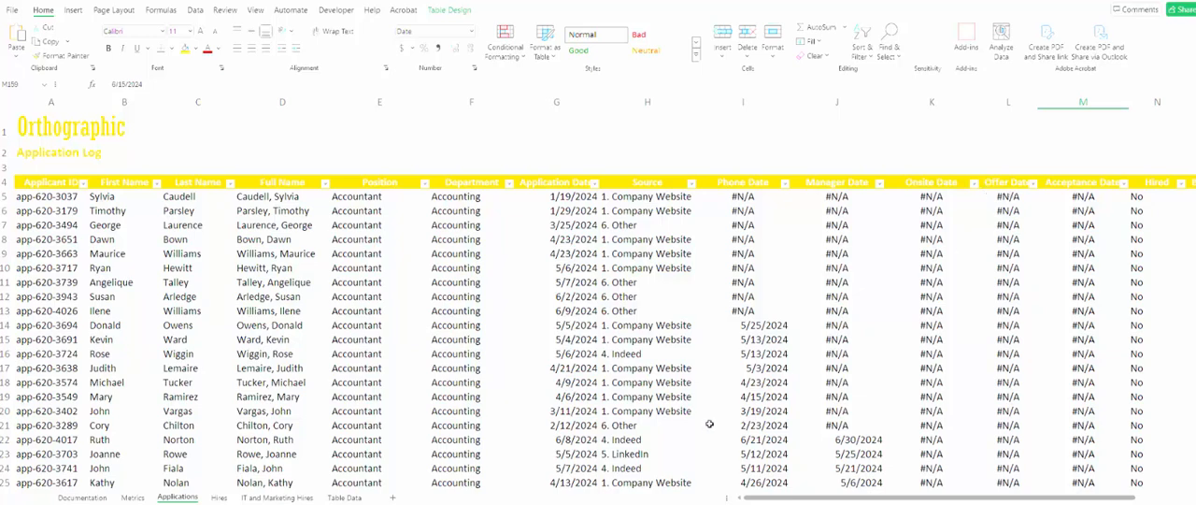
{"action": "left_click", "coordinate": [132, 497]}
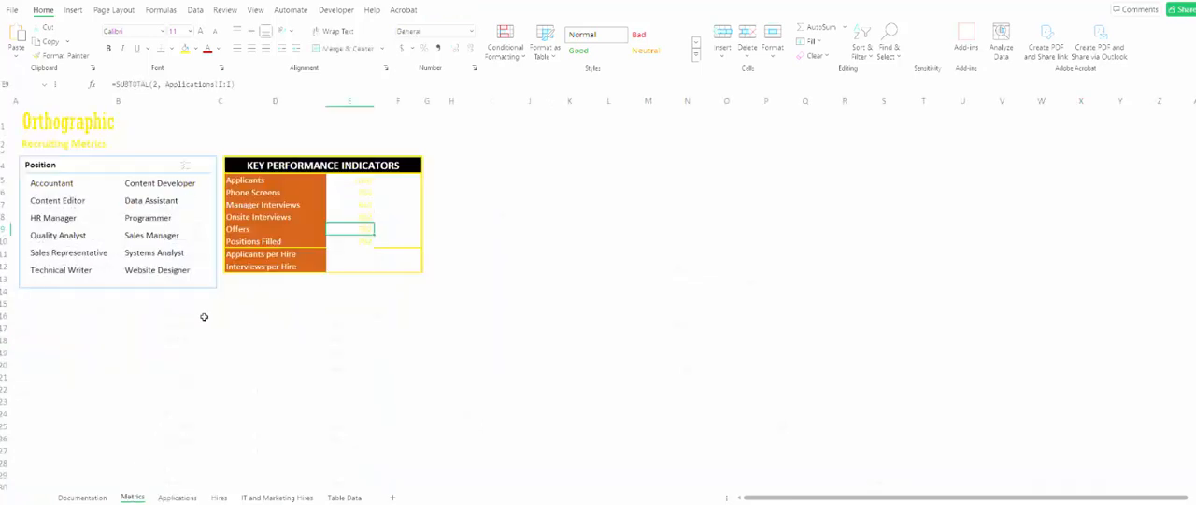
{"action": "left_click", "coordinate": [222, 84]}
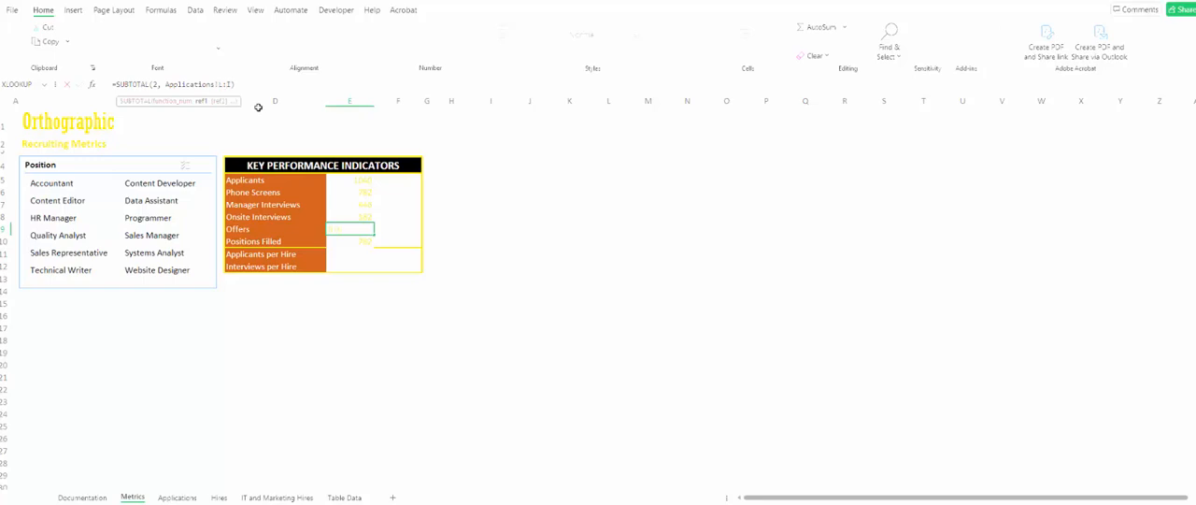
{"action": "key", "text": "Return"}
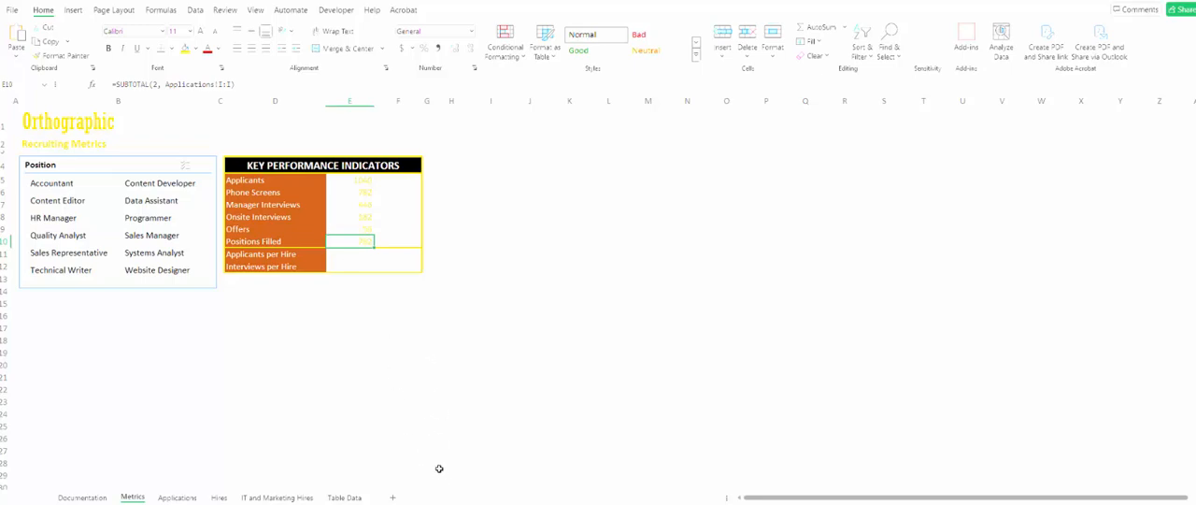
- Change the Positions Filled formula in E10 to count the Acceptance Date column, column M, of the Applications sheet
{"action": "left_click", "coordinate": [175, 497]}
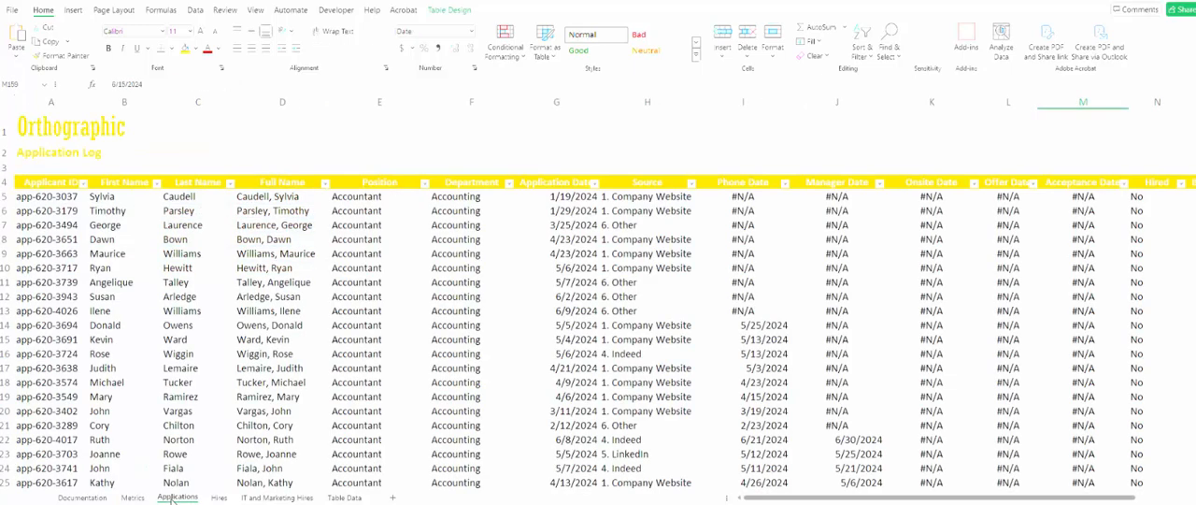
{"action": "left_click", "coordinate": [131, 498]}
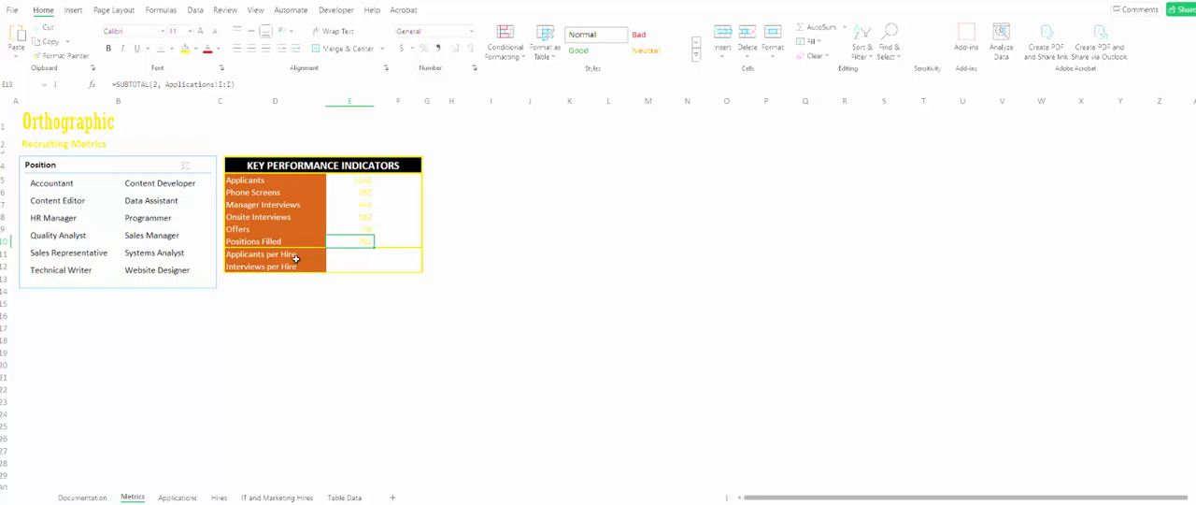
{"action": "left_click", "coordinate": [222, 84]}
{"action": "key", "text": "BackSpace"}
{"action": "type", "text": "M"}
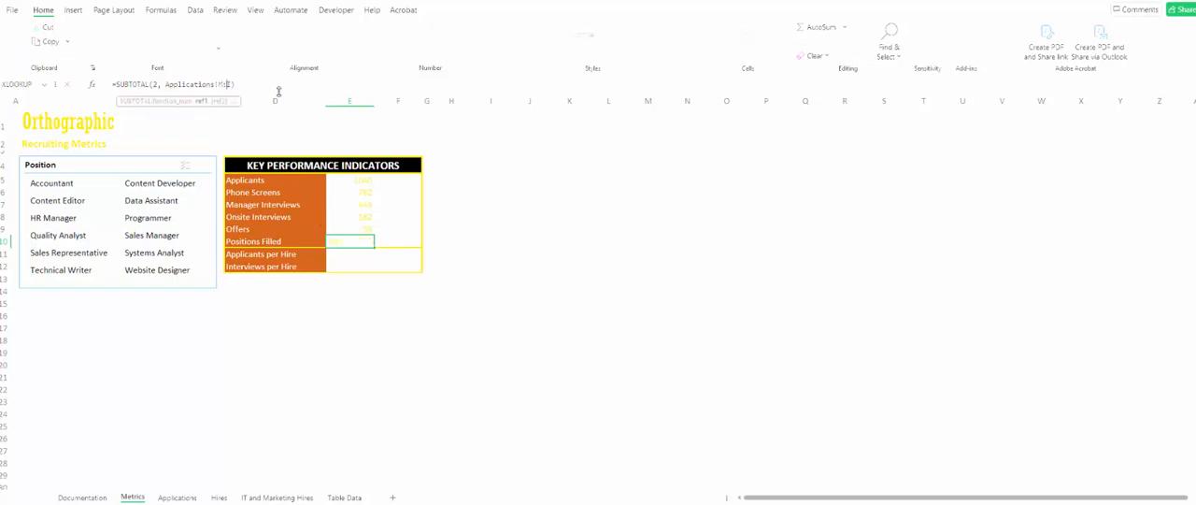
{"action": "key", "text": "Return"}
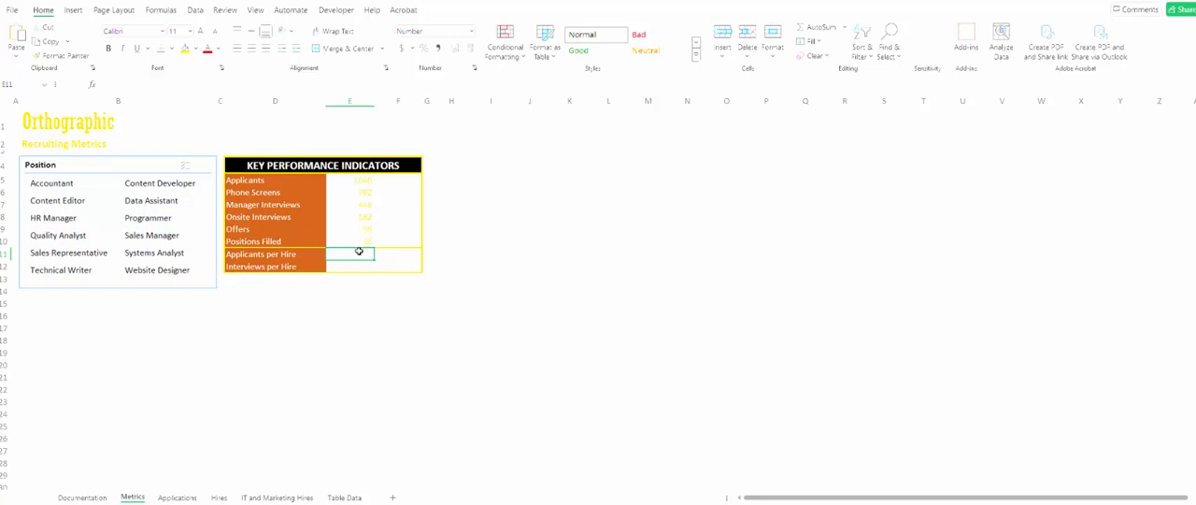
- Enter =E5/E10 in cell E11 to calculate the applicants per hire
{"action": "type", "text": "="}
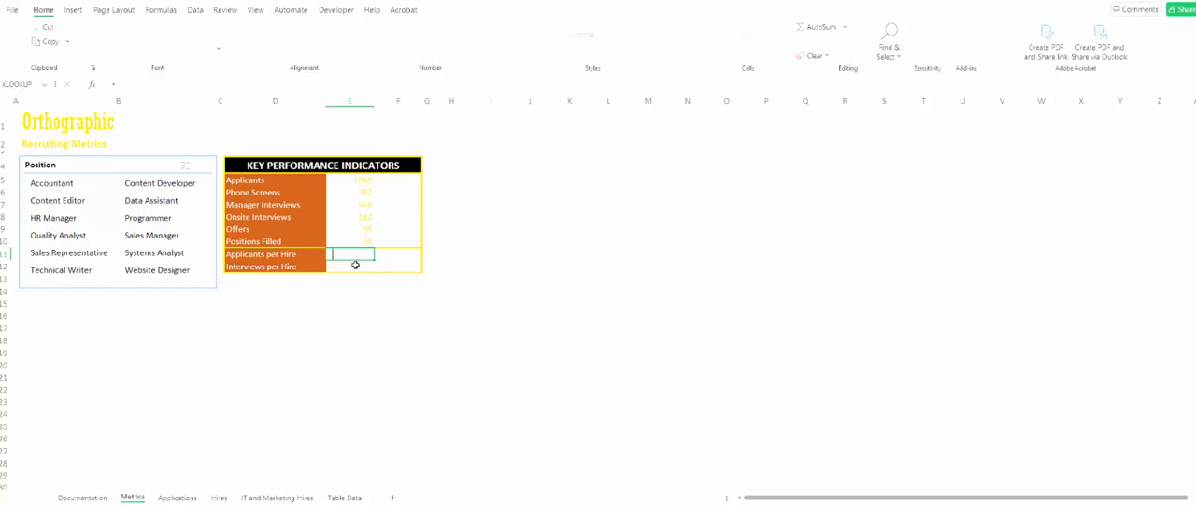
{"action": "left_click", "coordinate": [360, 181]}
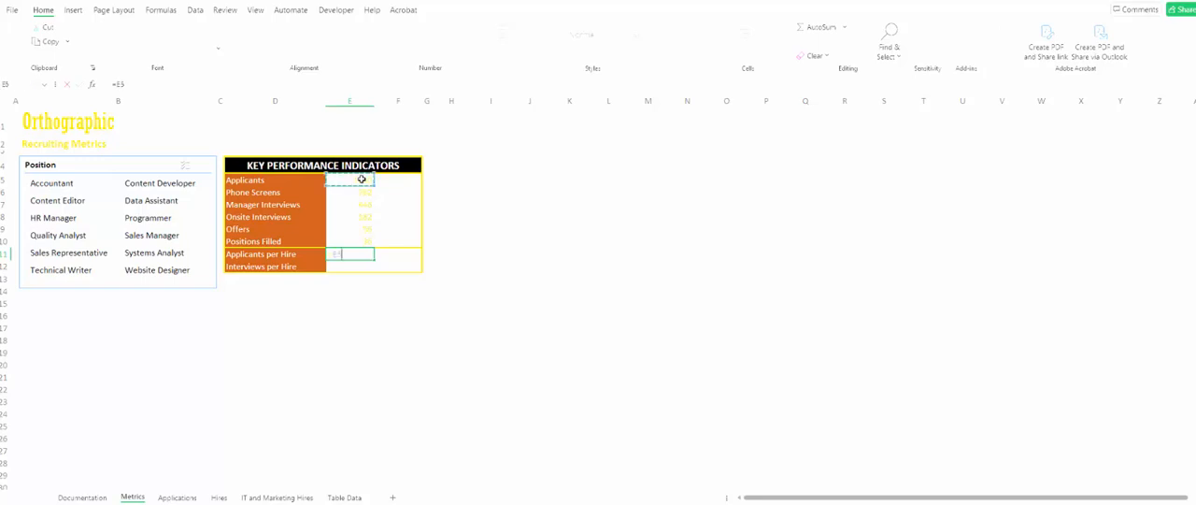
{"action": "type", "text": "/"}
{"action": "left_click", "coordinate": [345, 243]}
{"action": "key", "text": "Return"}
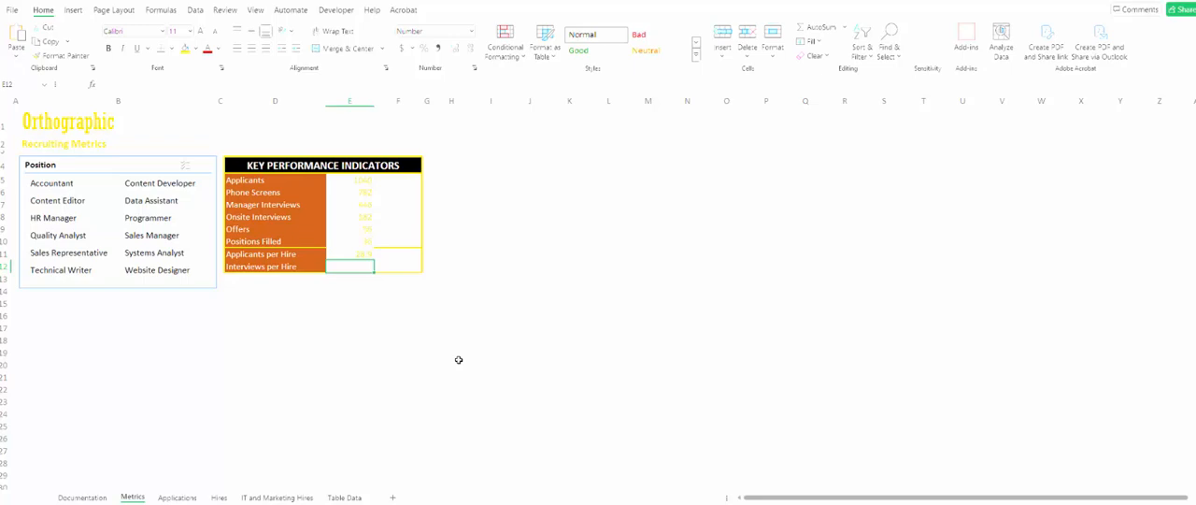
- Examine the Manager Date and Onsite Date columns, J and K, on the Applications sheet and return to Metrics
{"action": "left_click", "coordinate": [175, 497]}
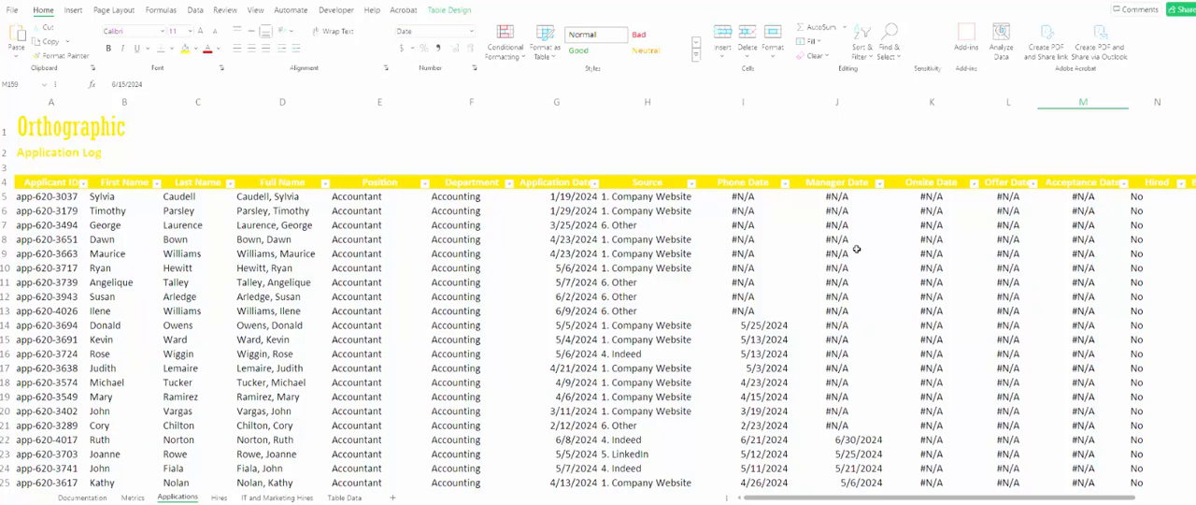
{"action": "left_click", "coordinate": [841, 196]}
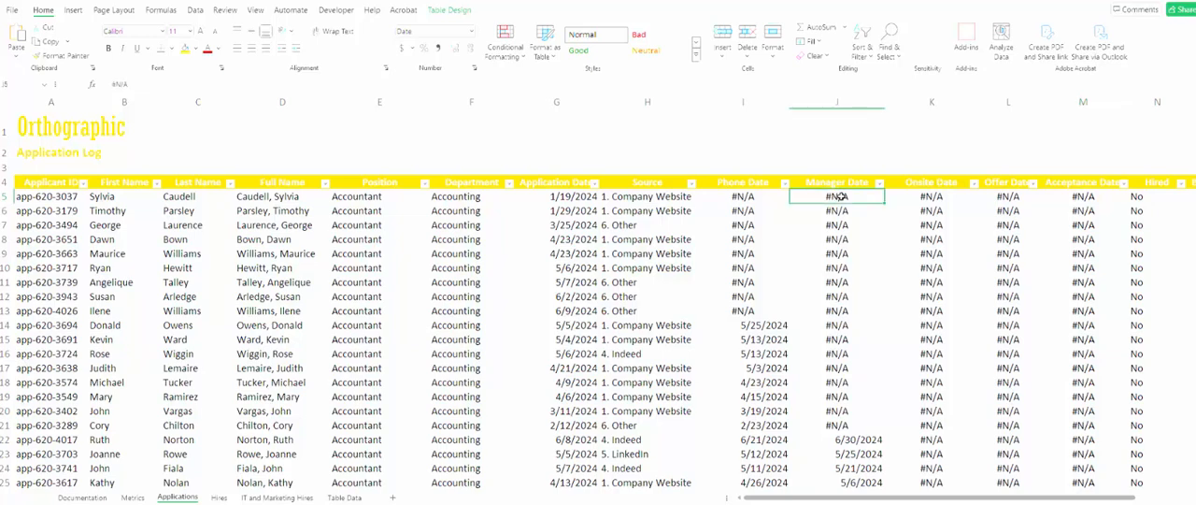
{"action": "left_click", "coordinate": [919, 195]}
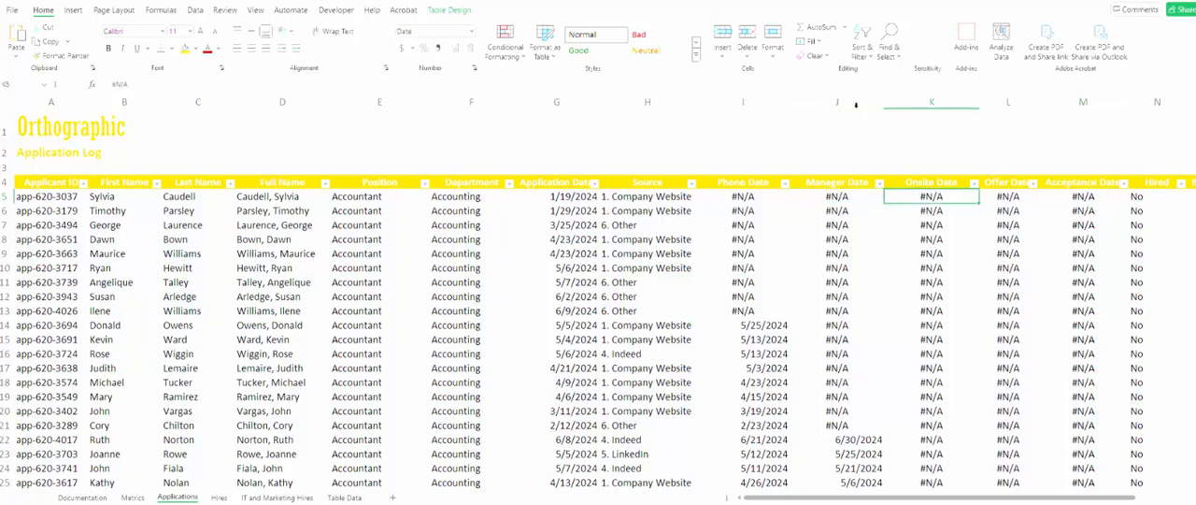
{"action": "left_click_drag", "start_coordinate": [856, 105], "coordinate": [919, 121]}
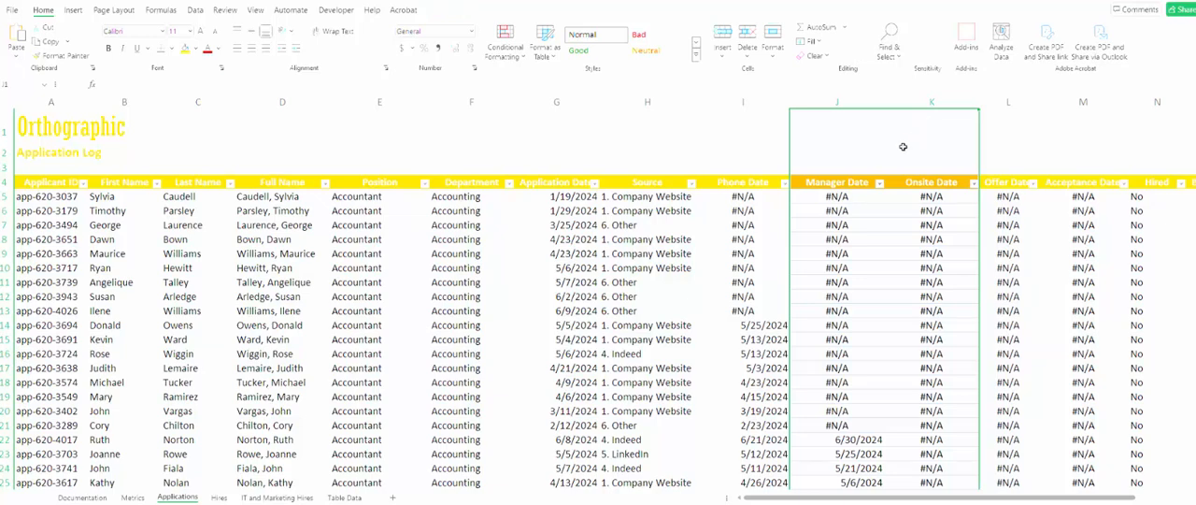
{"action": "left_click", "coordinate": [846, 184]}
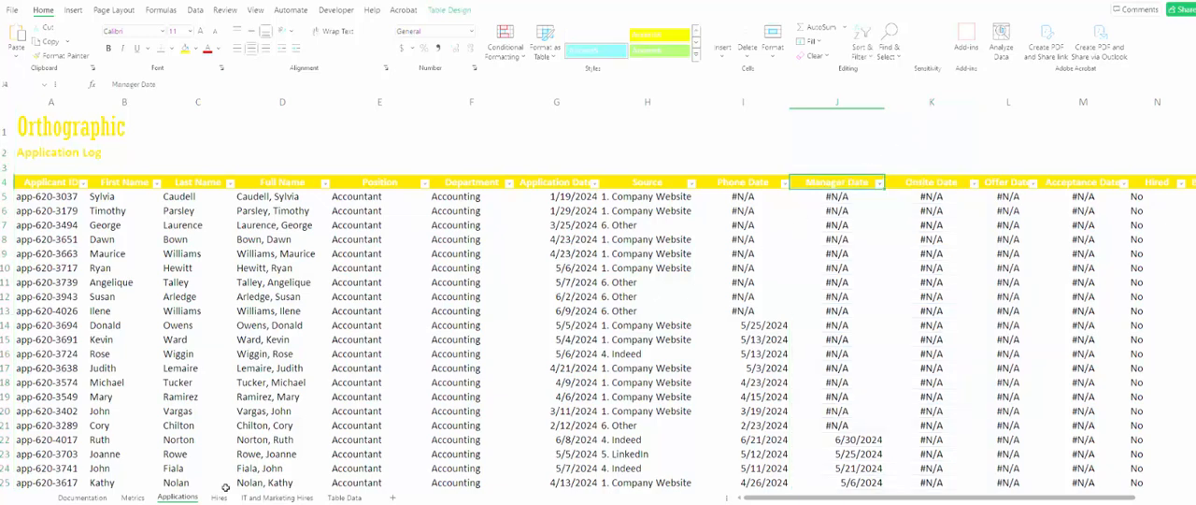
{"action": "left_click", "coordinate": [132, 497]}
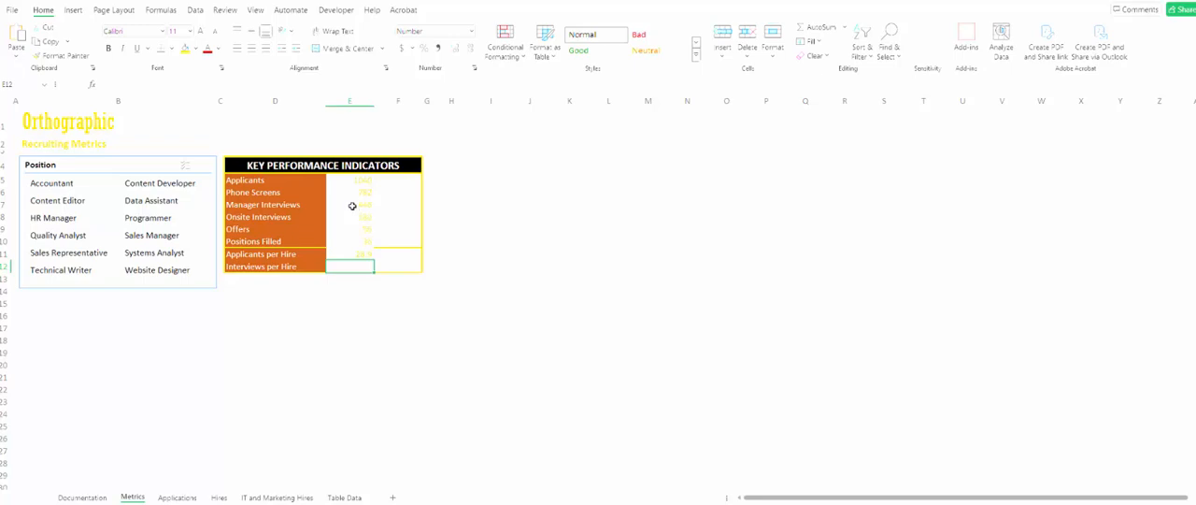
- Enter =(E7+E8)/E10 in cell E12 to calculate the interviews per hire
{"action": "type", "text": "=("}
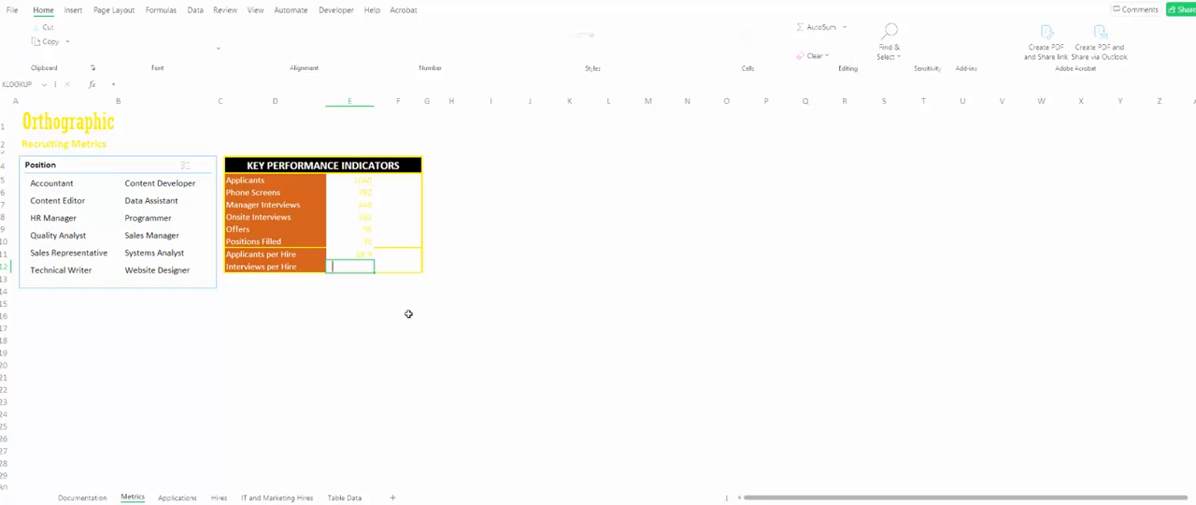
{"action": "left_click", "coordinate": [337, 206]}
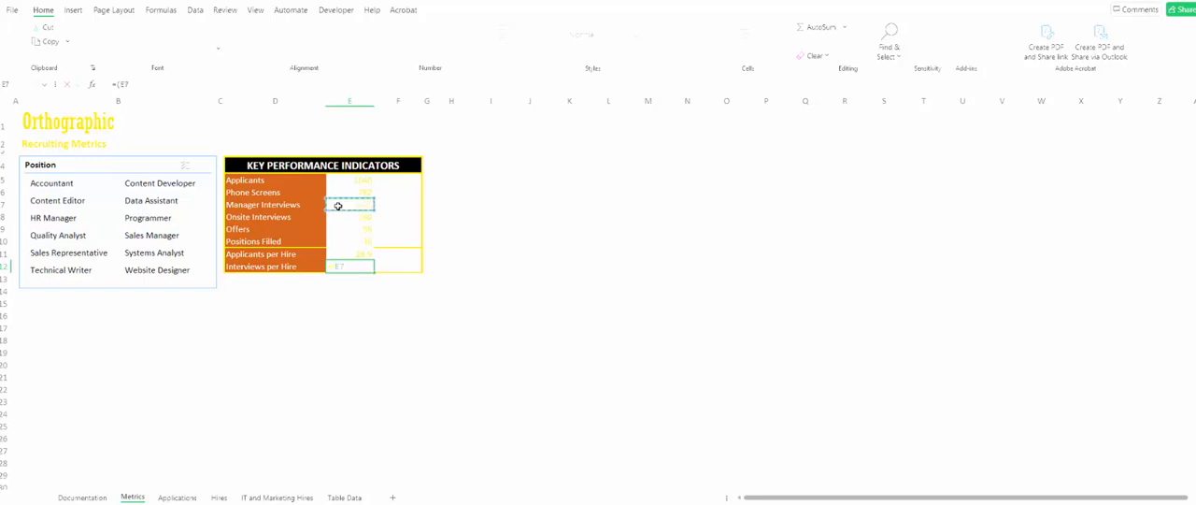
{"action": "type", "text": "+"}
{"action": "left_click", "coordinate": [354, 220]}
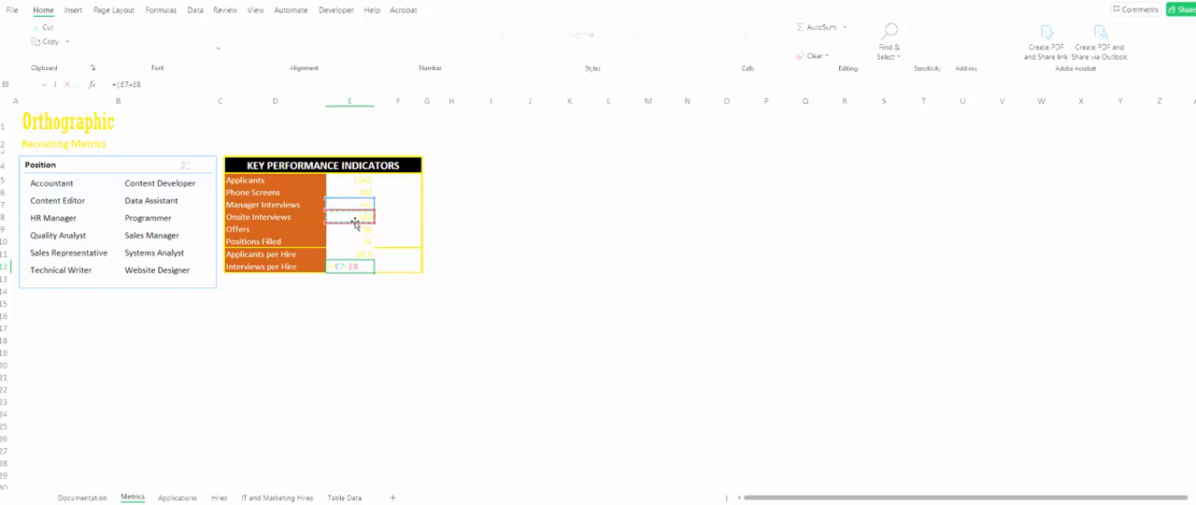
{"action": "type", "text": ")/"}
{"action": "left_click", "coordinate": [363, 243]}
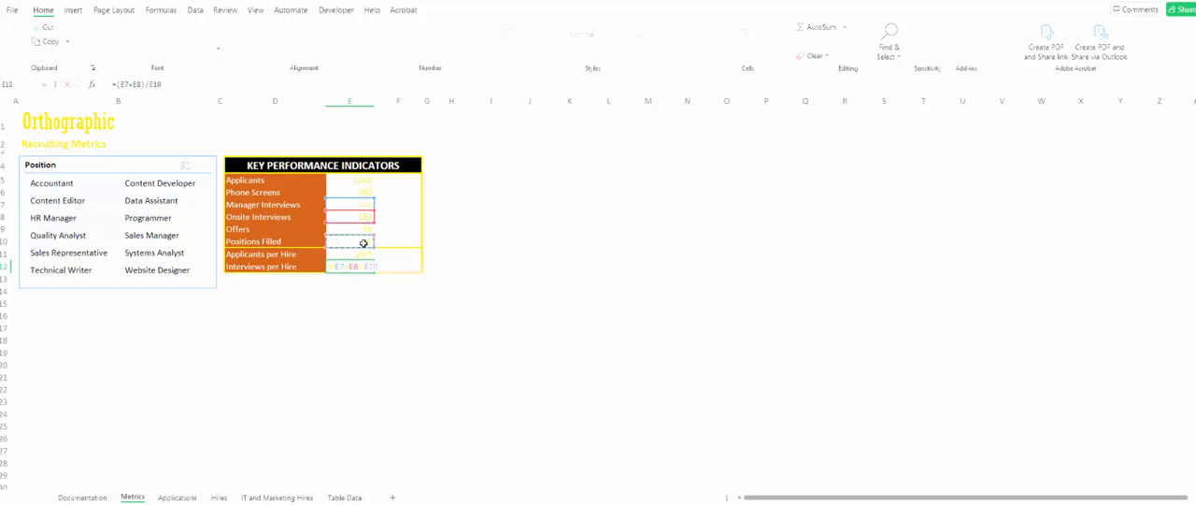
{"action": "key", "text": "Return"}
{"action": "left_click", "coordinate": [357, 265]}
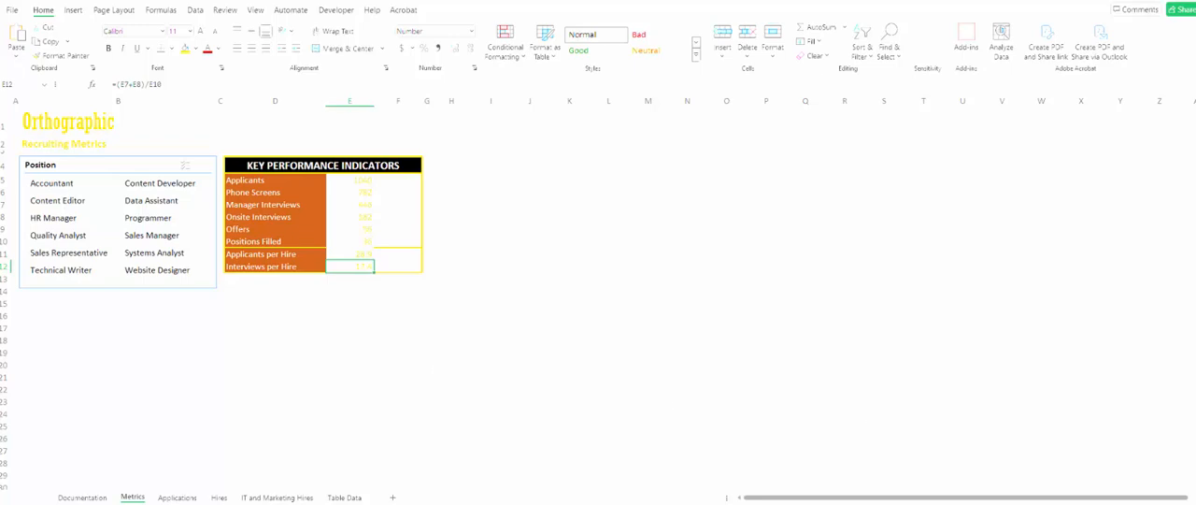
- Insert a histogram chart from the full Days to hire column, column P, of the Applications table
{"action": "left_click", "coordinate": [178, 497]}
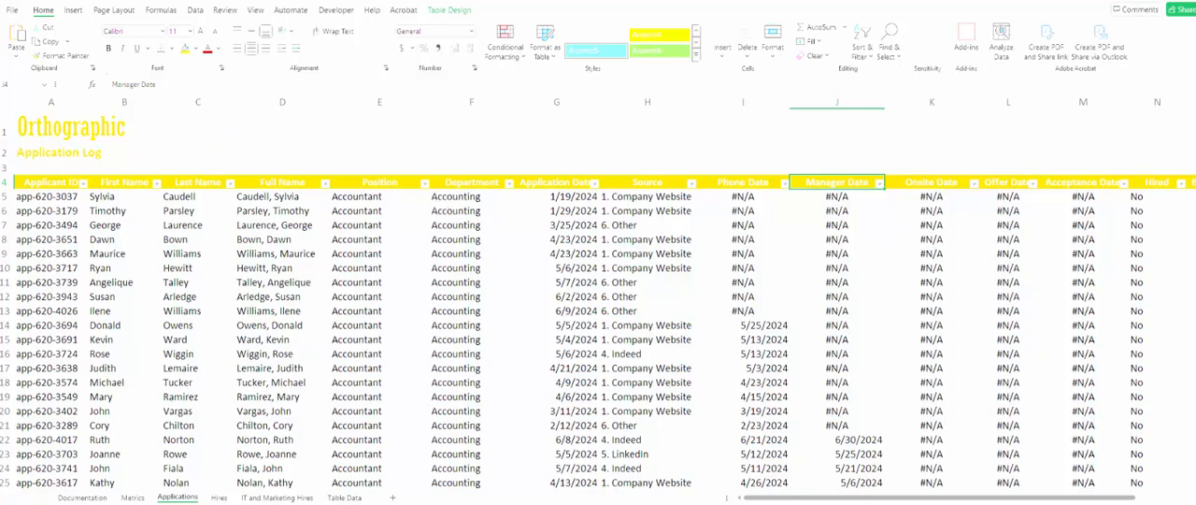
{"action": "left_click_drag", "start_coordinate": [1115, 501], "coordinate": [1172, 500]}
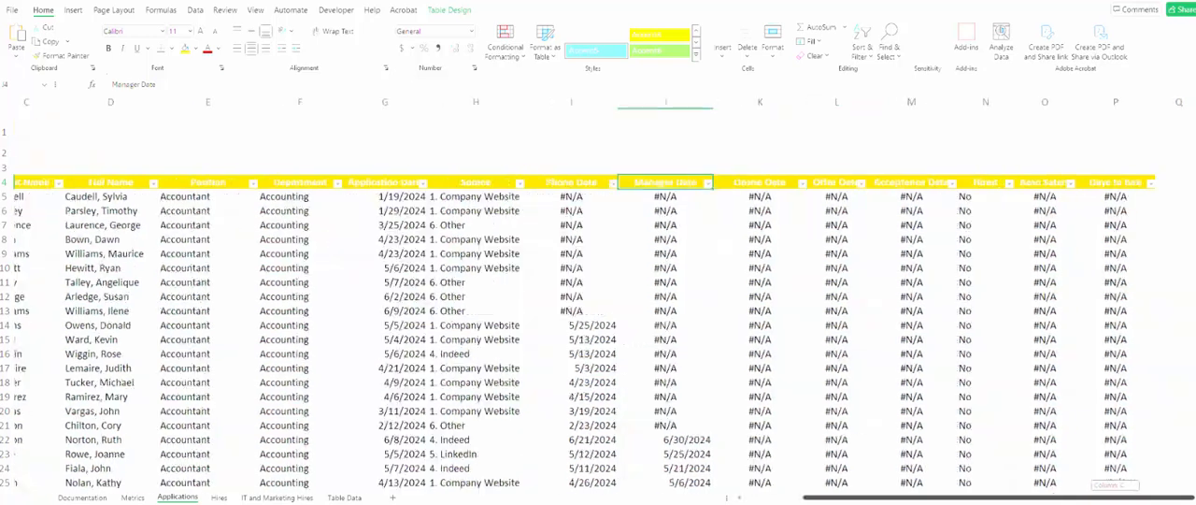
{"action": "left_click", "coordinate": [1121, 183]}
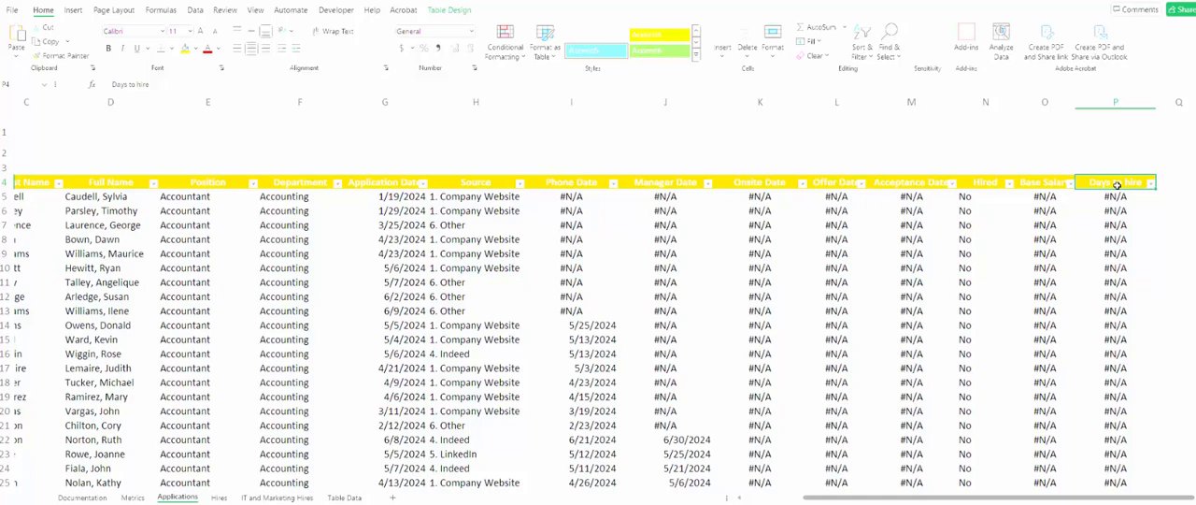
{"action": "key", "text": "ctrl+shift+Down"}
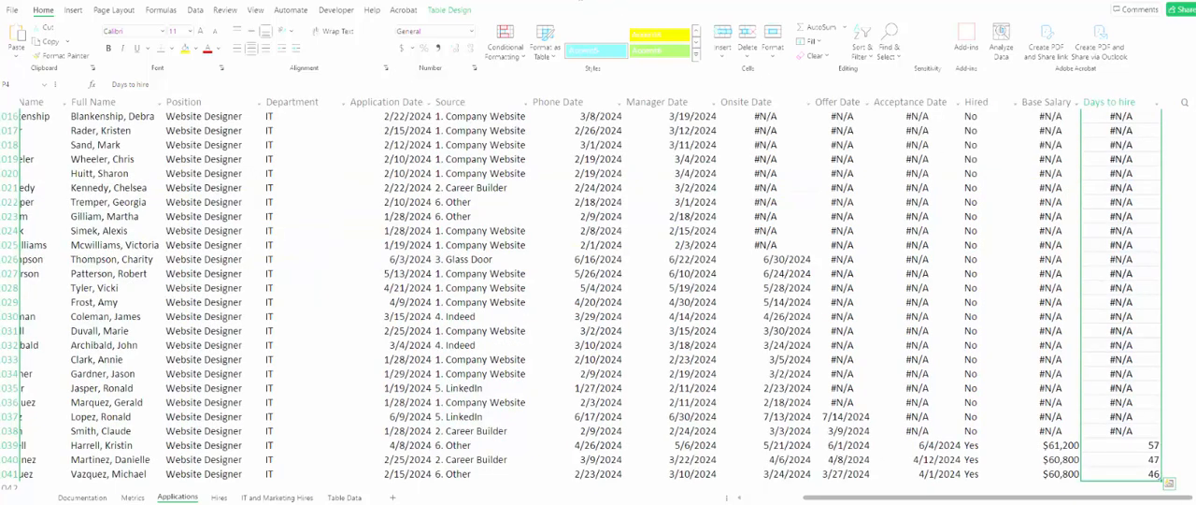
{"action": "left_click", "coordinate": [75, 10]}
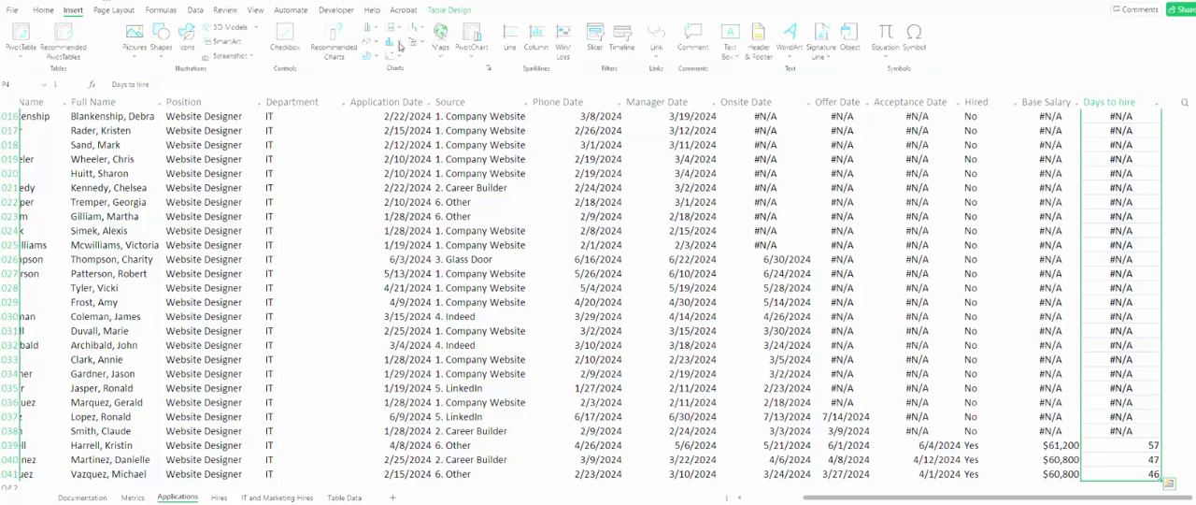
{"action": "left_click", "coordinate": [354, 51]}
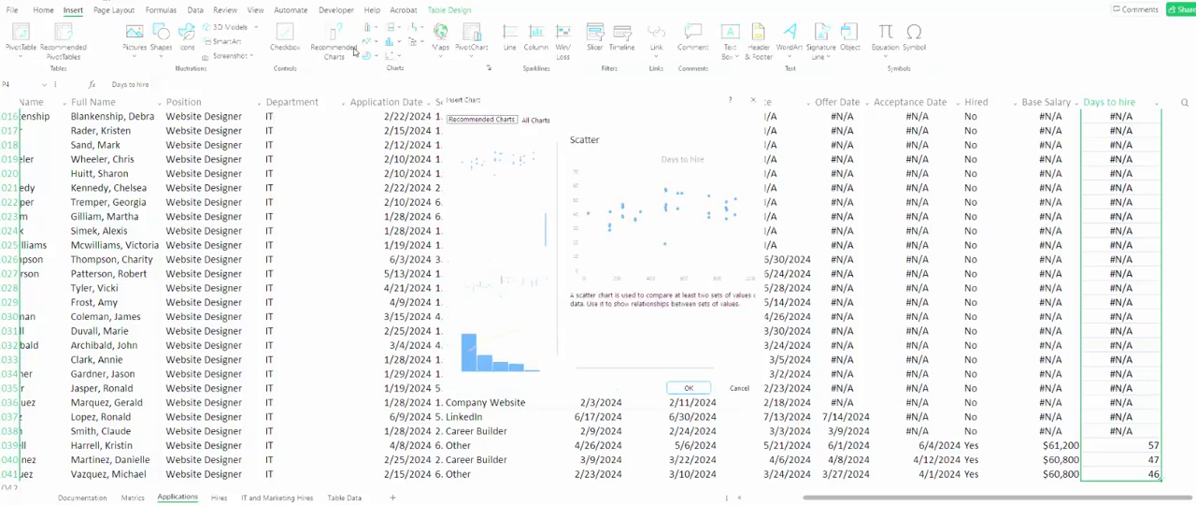
{"action": "left_click", "coordinate": [537, 119]}
{"action": "left_click", "coordinate": [483, 325]}
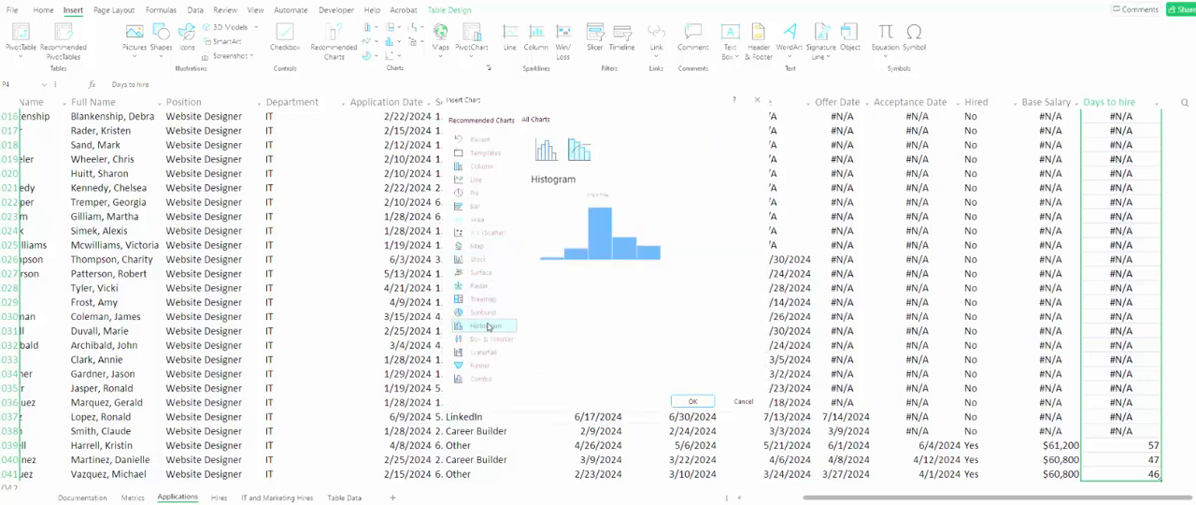
{"action": "left_click", "coordinate": [684, 402]}
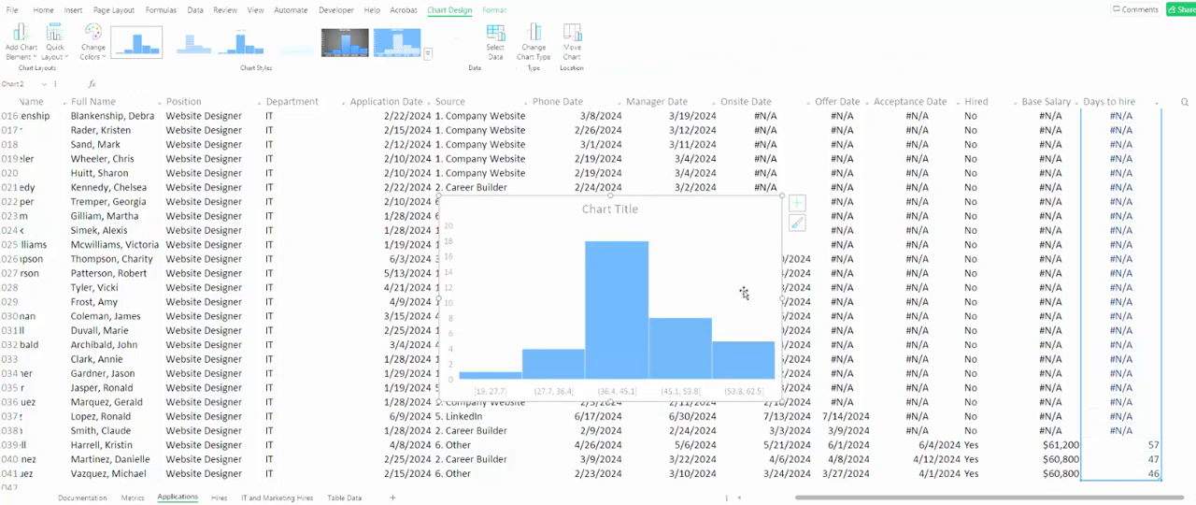
- Move the histogram to the Metrics sheet at cell H4 and shrink it to cover about H4:M12
{"action": "key", "text": "Delete"}
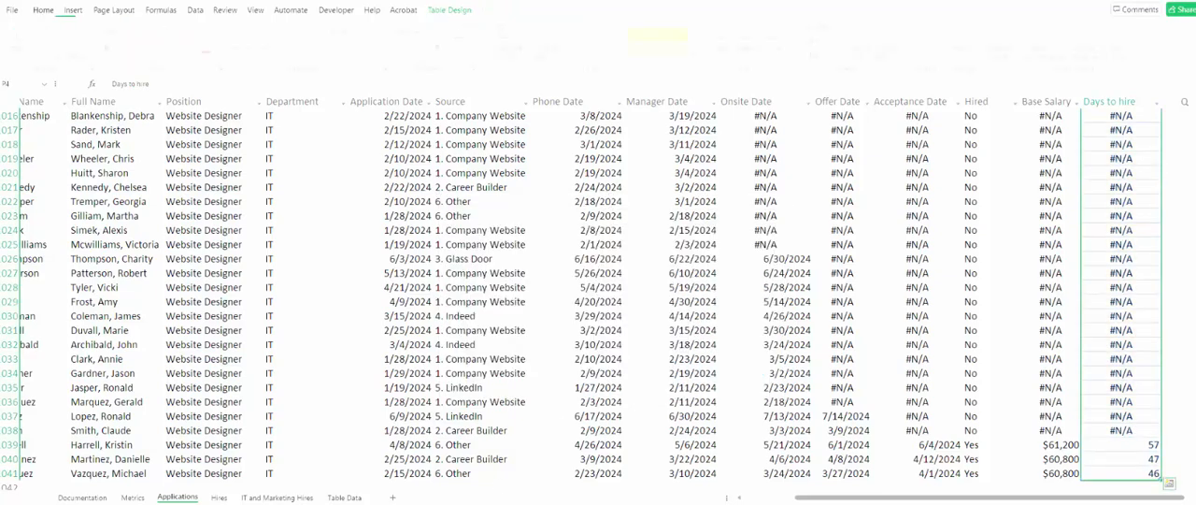
{"action": "left_click", "coordinate": [133, 497]}
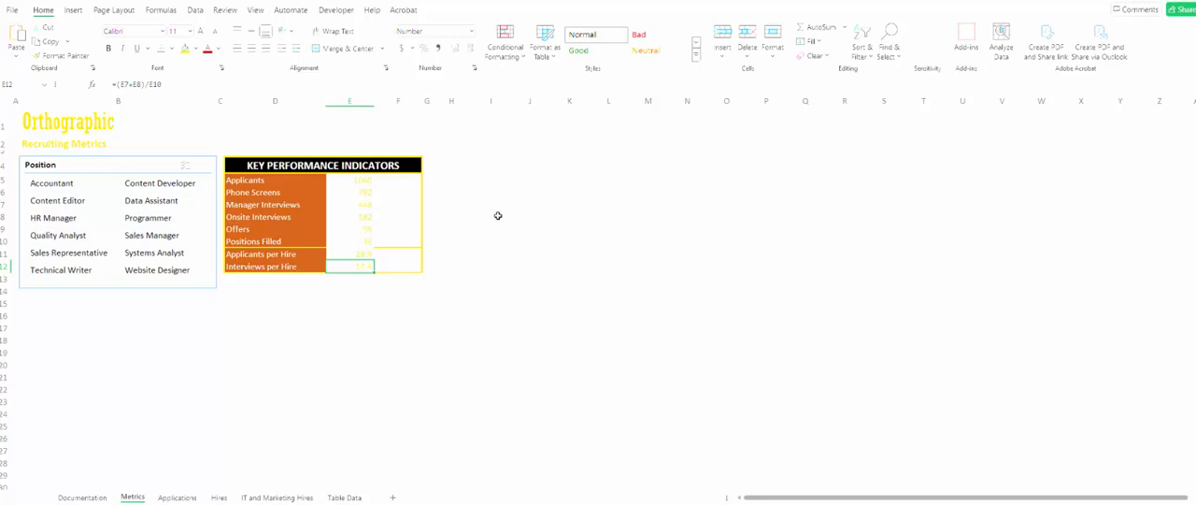
{"action": "left_click", "coordinate": [457, 168]}
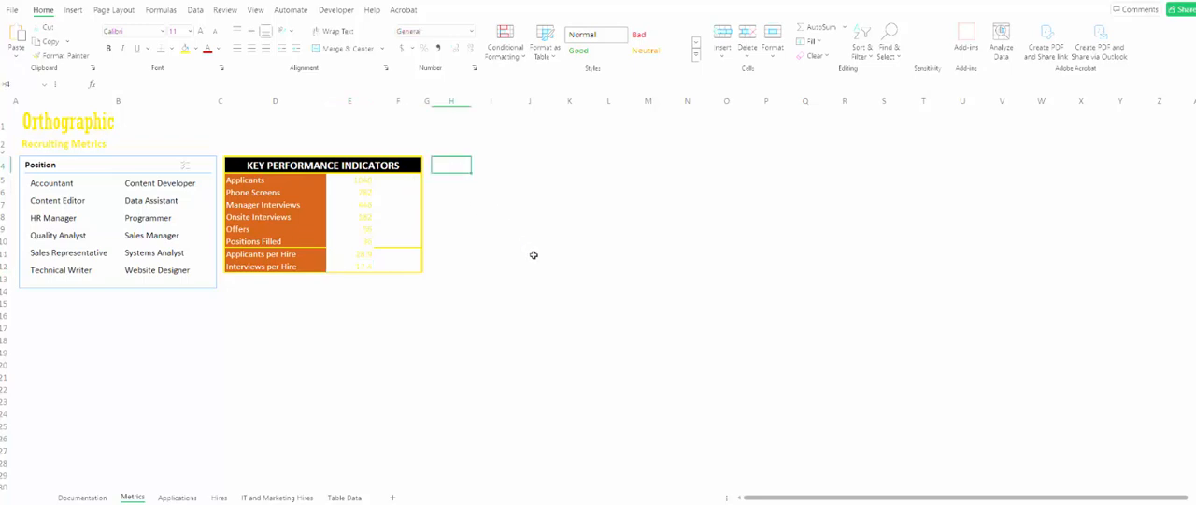
{"action": "key", "text": "ctrl+v"}
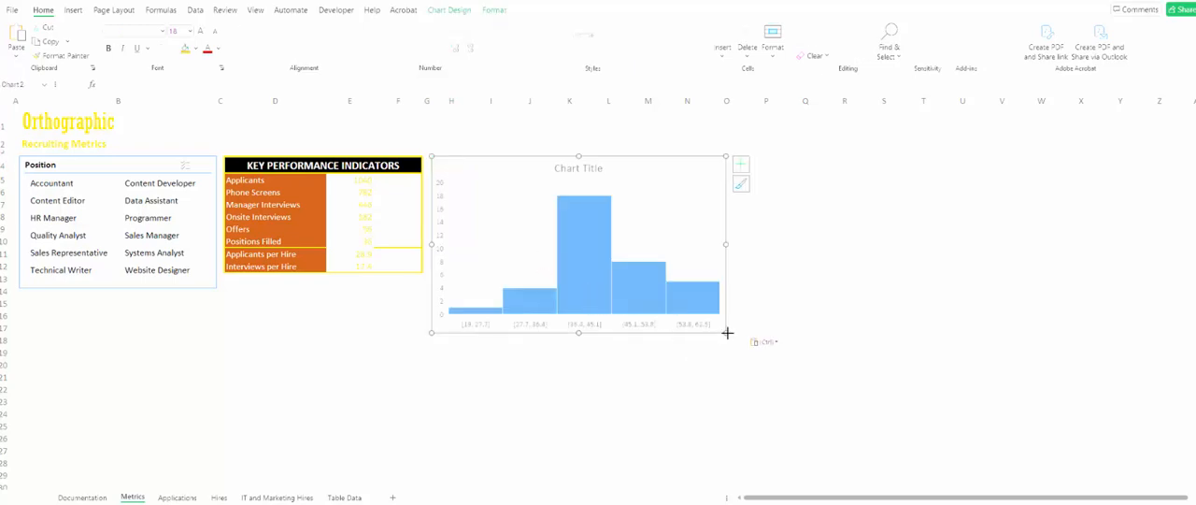
{"action": "left_click_drag", "start_coordinate": [727, 332], "coordinate": [666, 272]}
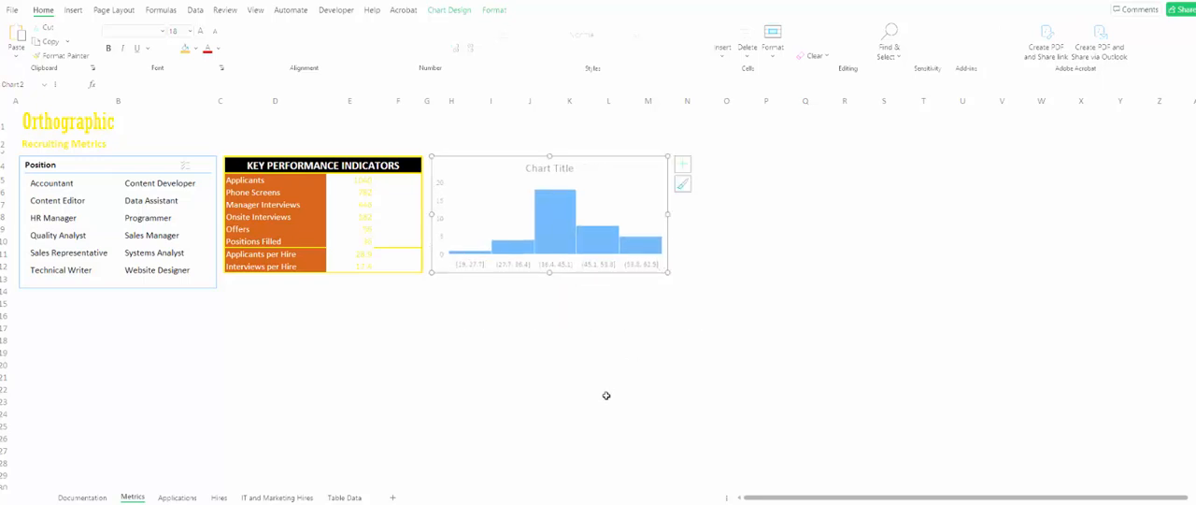
- Extend the histogram's lower edge slightly into row 13 and add data labels showing the values to its bars
{"action": "left_click_drag", "start_coordinate": [667, 272], "coordinate": [666, 280]}
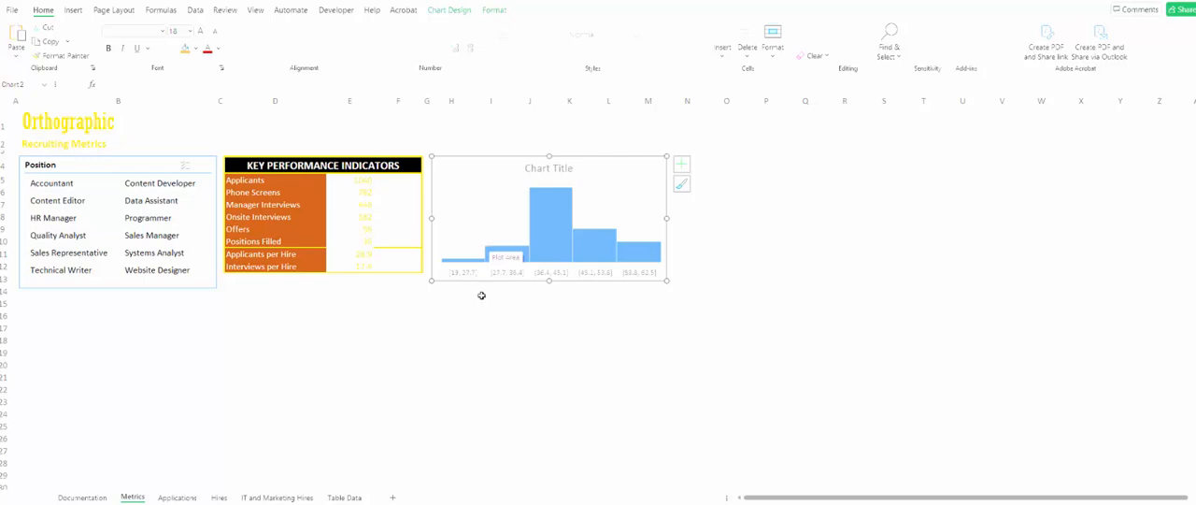
{"action": "left_click", "coordinate": [542, 168]}
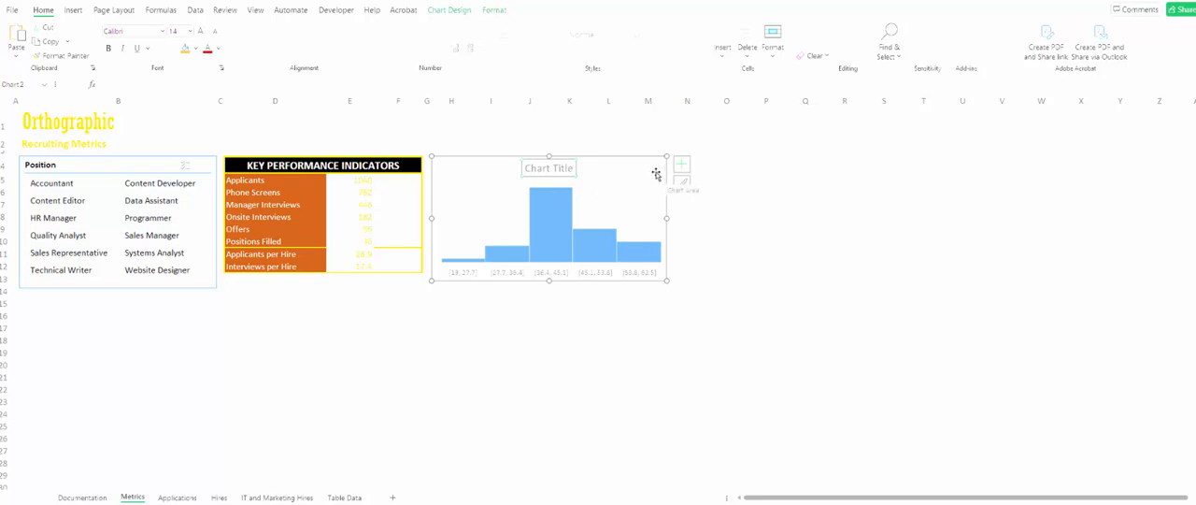
{"action": "left_click", "coordinate": [681, 164]}
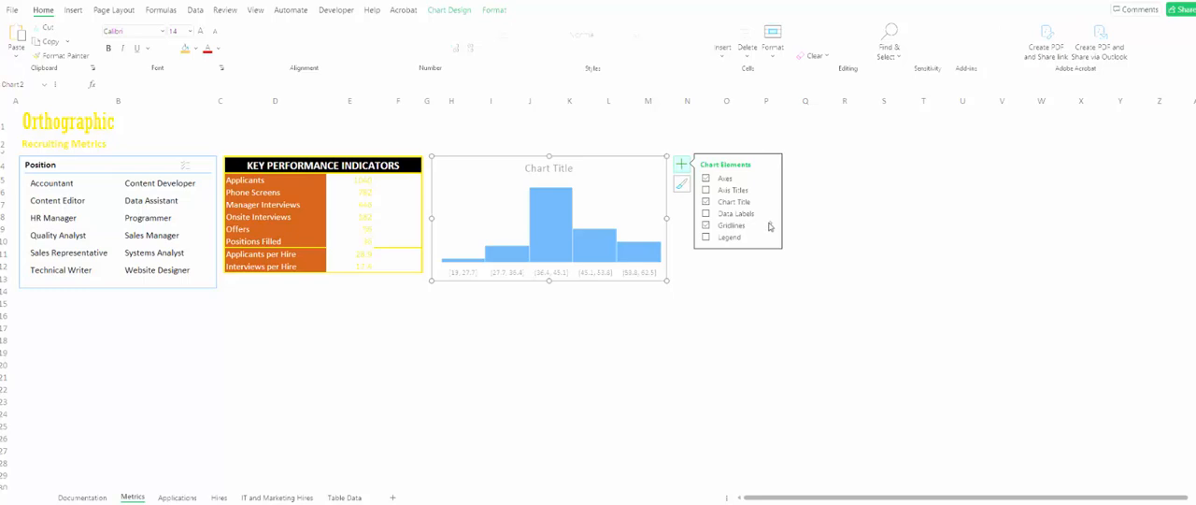
{"action": "mouse_move", "coordinate": [771, 214]}
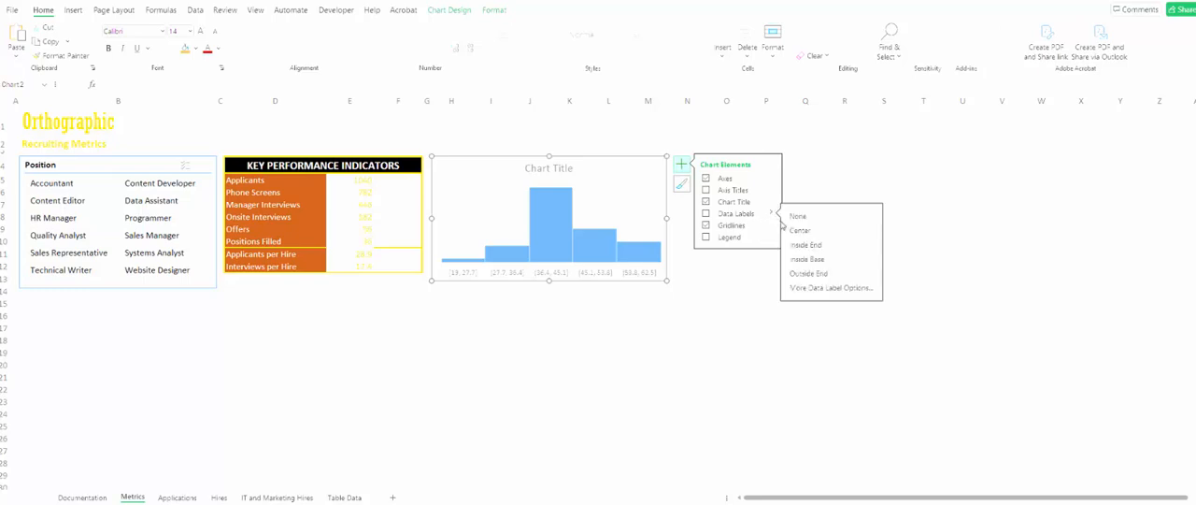
{"action": "left_click", "coordinate": [835, 288]}
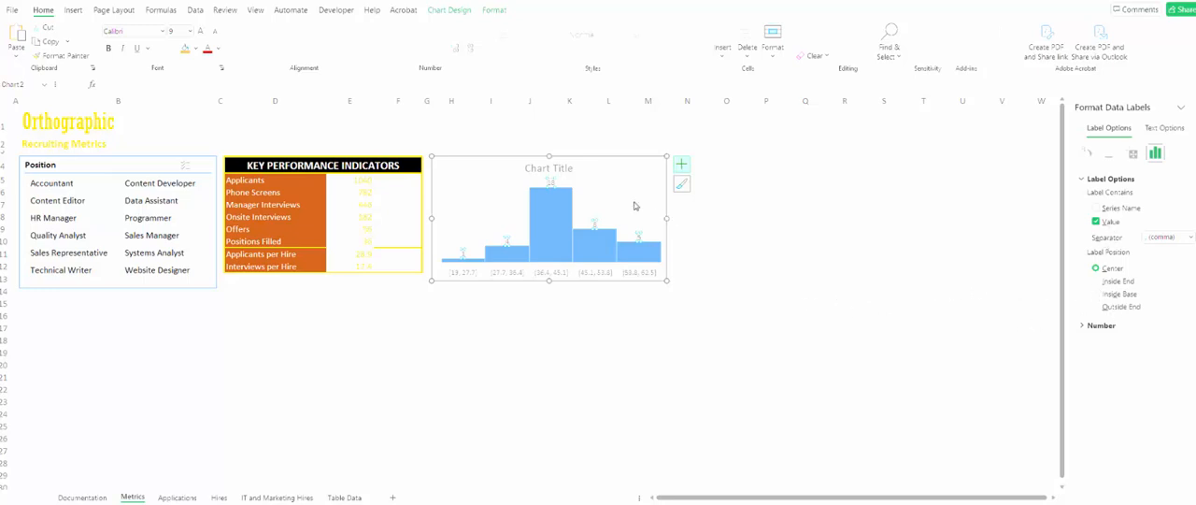
{"action": "left_click", "coordinate": [611, 166]}
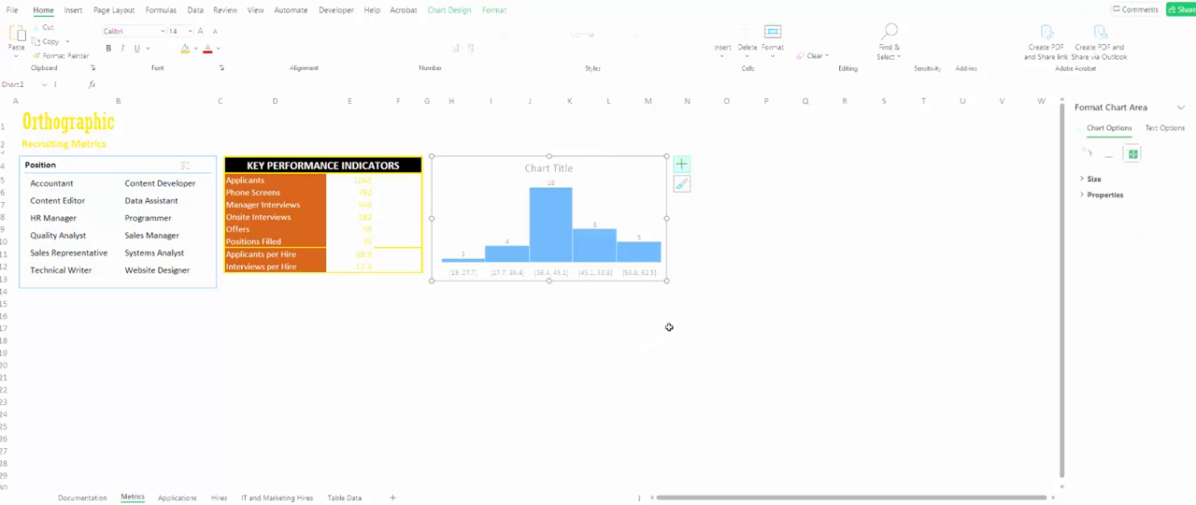
- Set the bin width of the histogram's horizontal axis to 5
{"action": "left_click", "coordinate": [564, 273]}
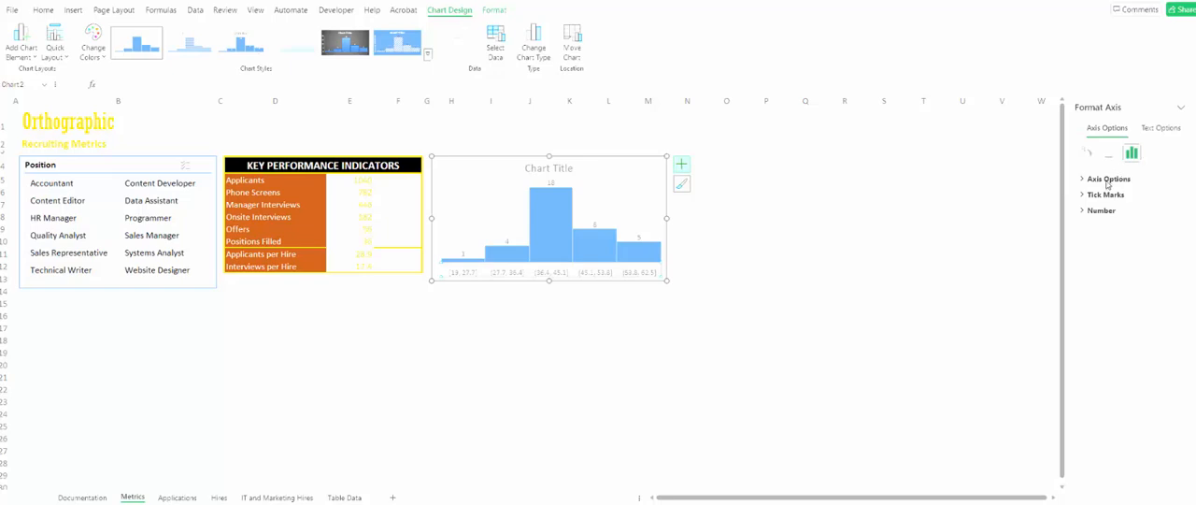
{"action": "left_click", "coordinate": [1107, 182]}
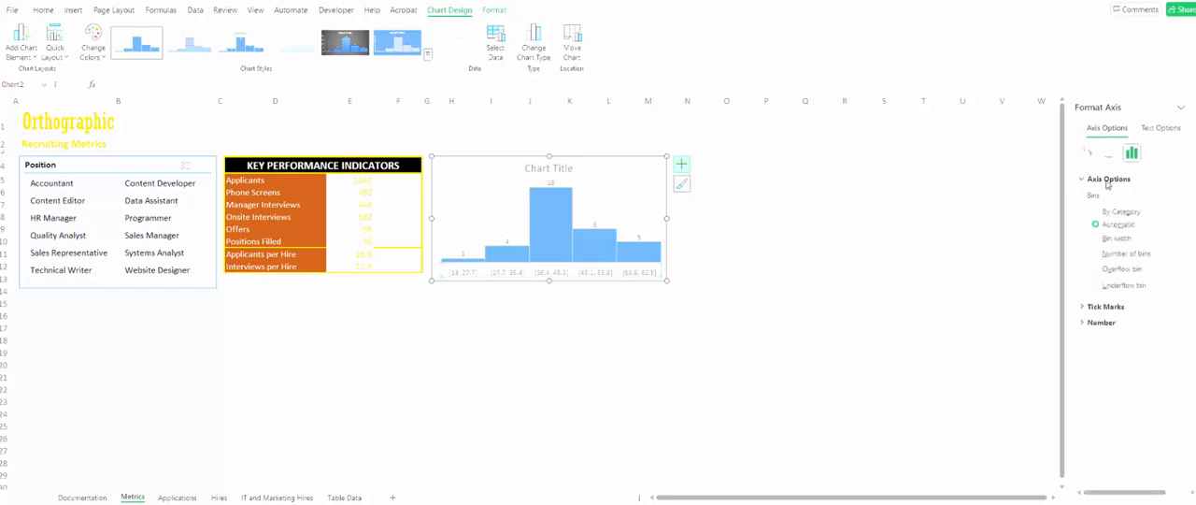
{"action": "left_click", "coordinate": [1096, 239]}
{"action": "left_click", "coordinate": [1179, 238]}
- Enable the overflow bin at 50 and the underflow bin at 25 on the histogram's horizontal axis
{"action": "left_click", "coordinate": [1097, 269]}
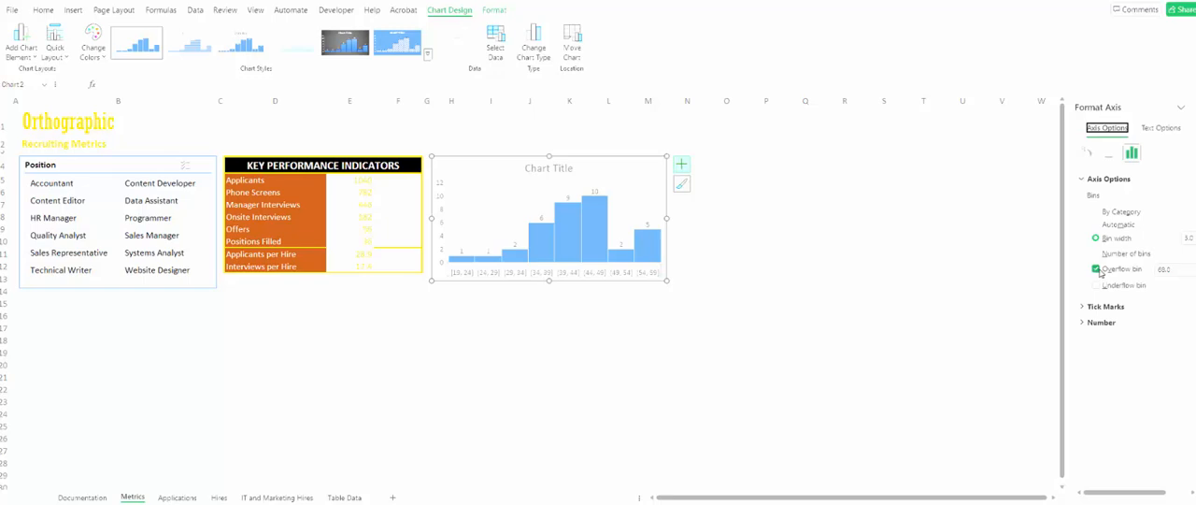
{"action": "left_click", "coordinate": [1173, 268]}
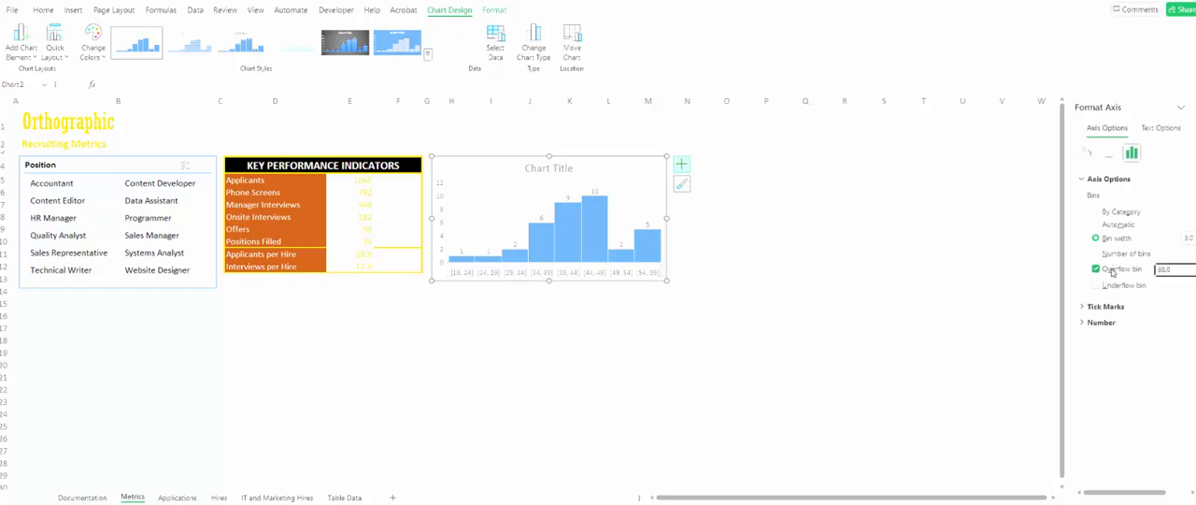
{"action": "type", "text": "50"}
{"action": "key", "text": "Tab"}
{"action": "left_click", "coordinate": [1098, 285]}
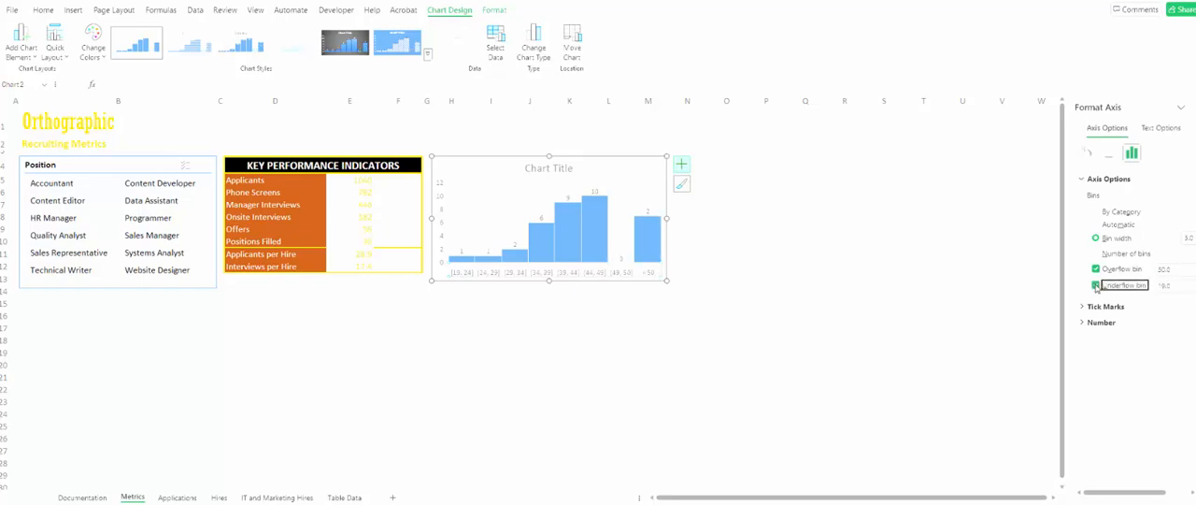
{"action": "left_click", "coordinate": [1167, 285]}
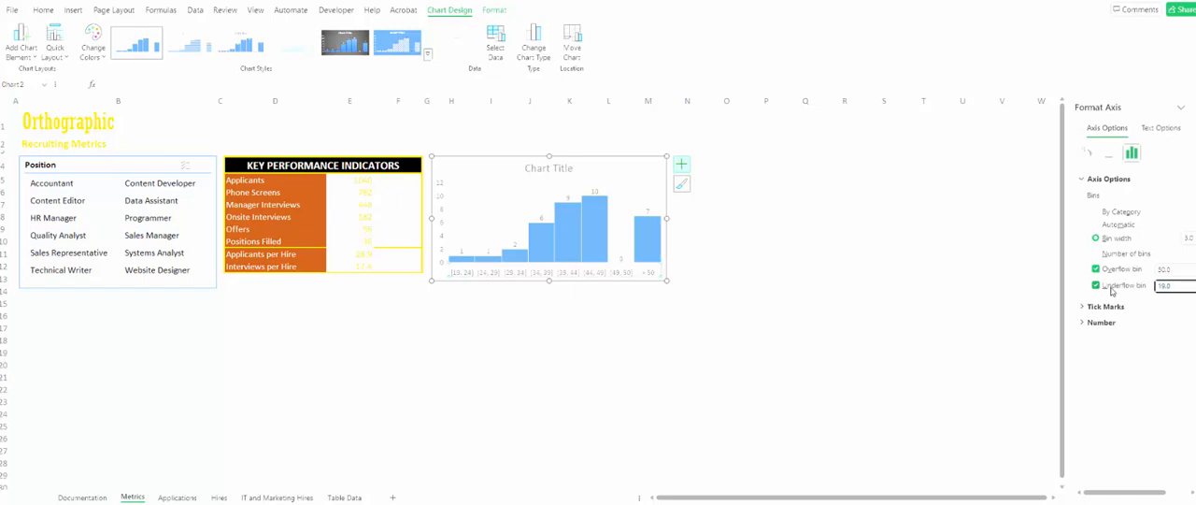
{"action": "type", "text": "25"}
{"action": "key", "text": "Return"}
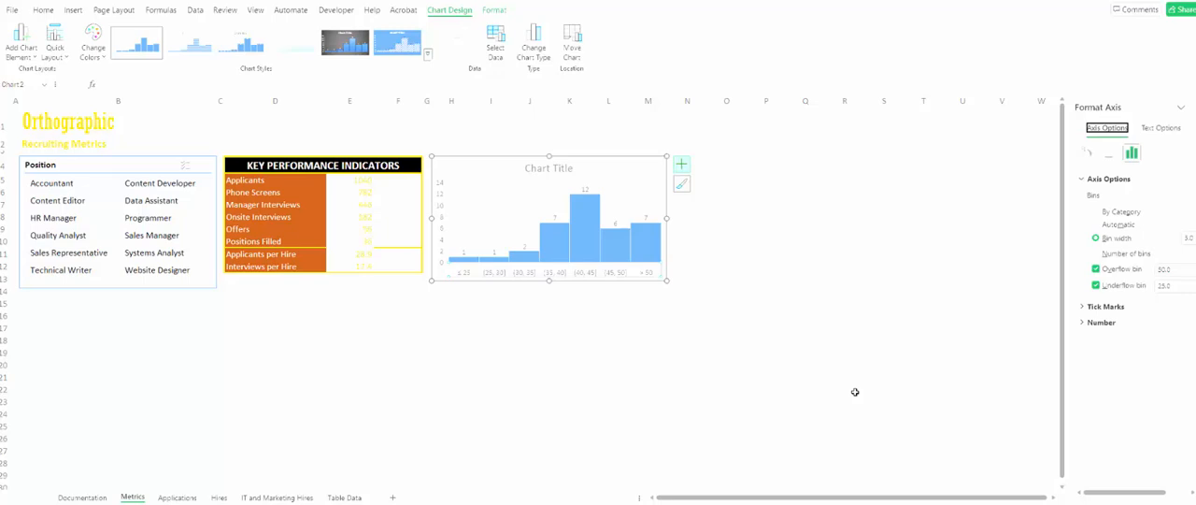
{"action": "left_click", "coordinate": [307, 411]}
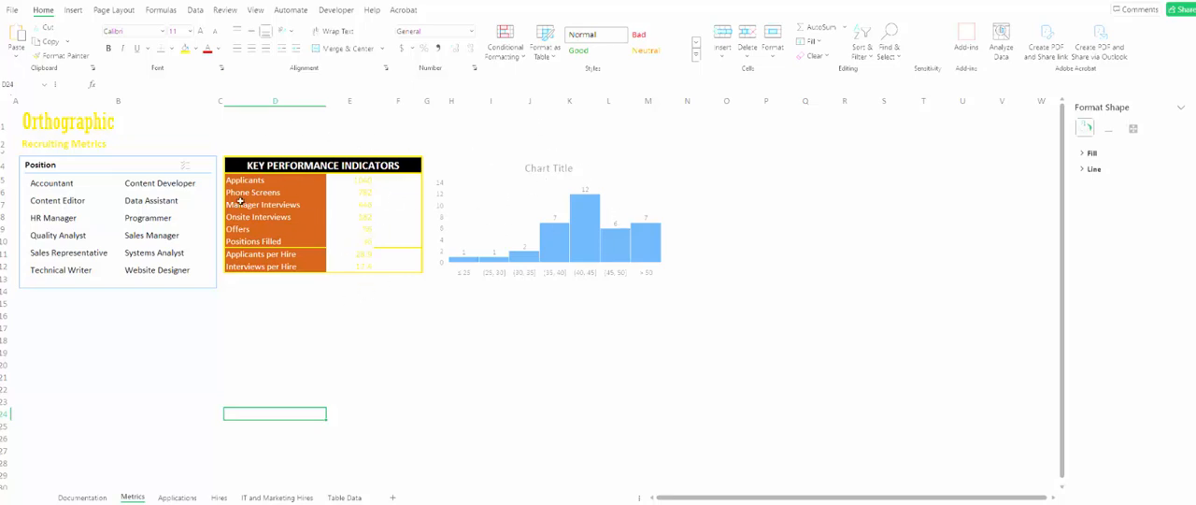
- Filter the Position slicer by Accountant, Content Developer, Data Assistant, Programmer, Sales Manager, Systems Analyst and Website Designer in turn, examining the indicators and histogram
{"action": "left_click", "coordinate": [54, 185]}
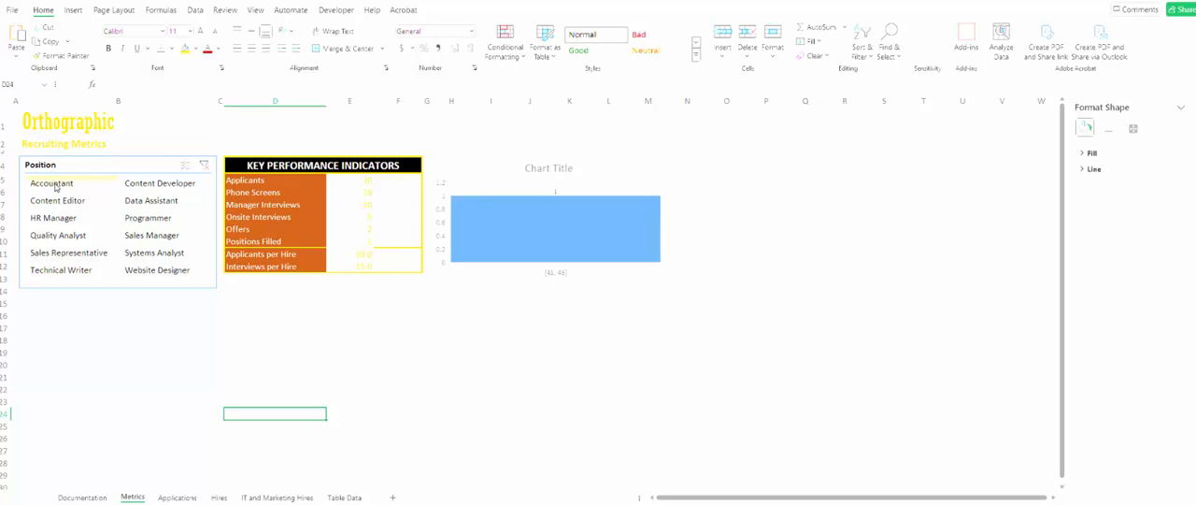
{"action": "left_click", "coordinate": [168, 185]}
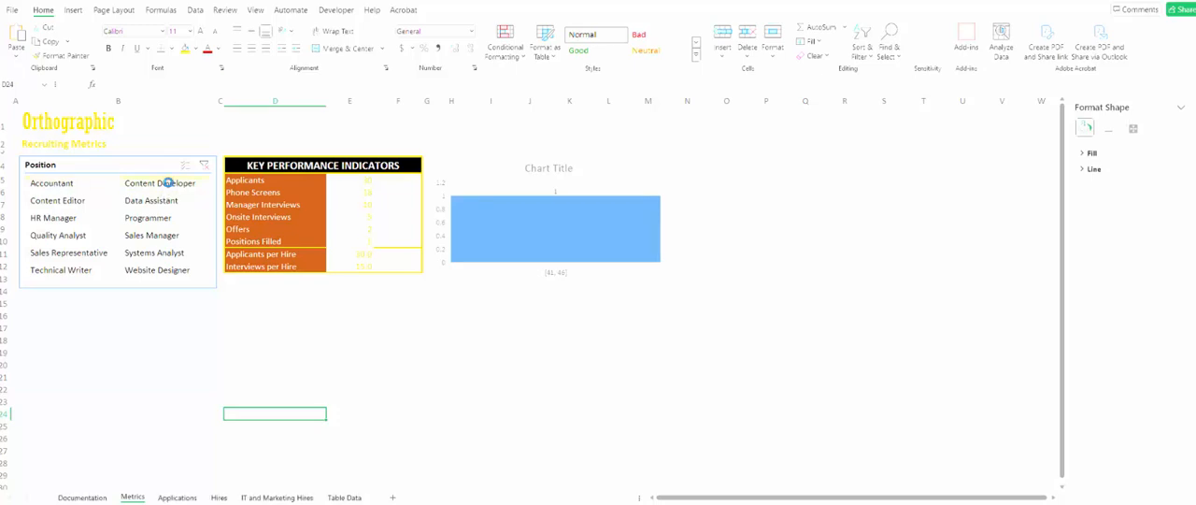
{"action": "left_click", "coordinate": [162, 203]}
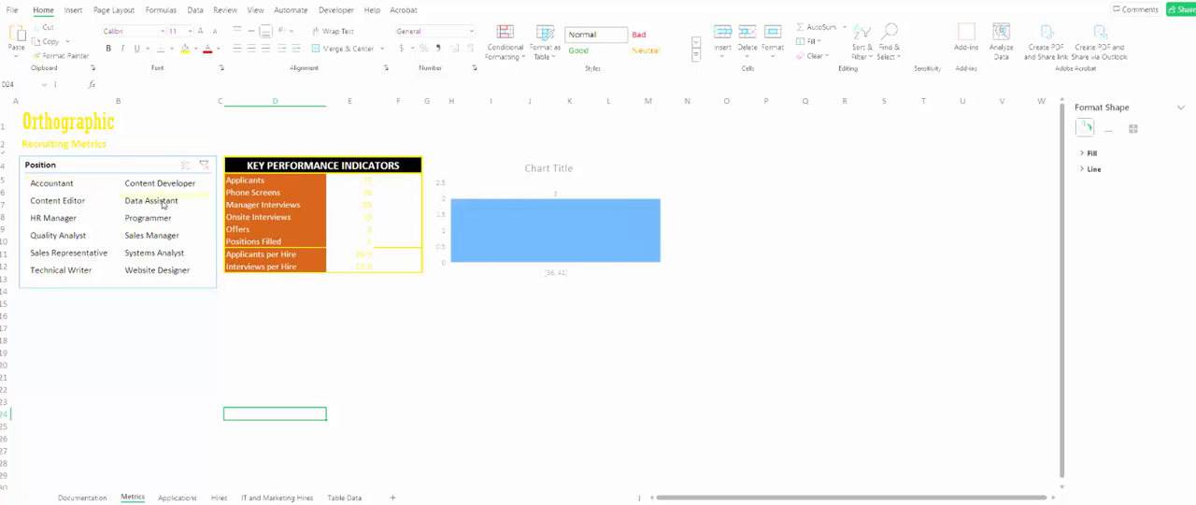
{"action": "left_click", "coordinate": [157, 223]}
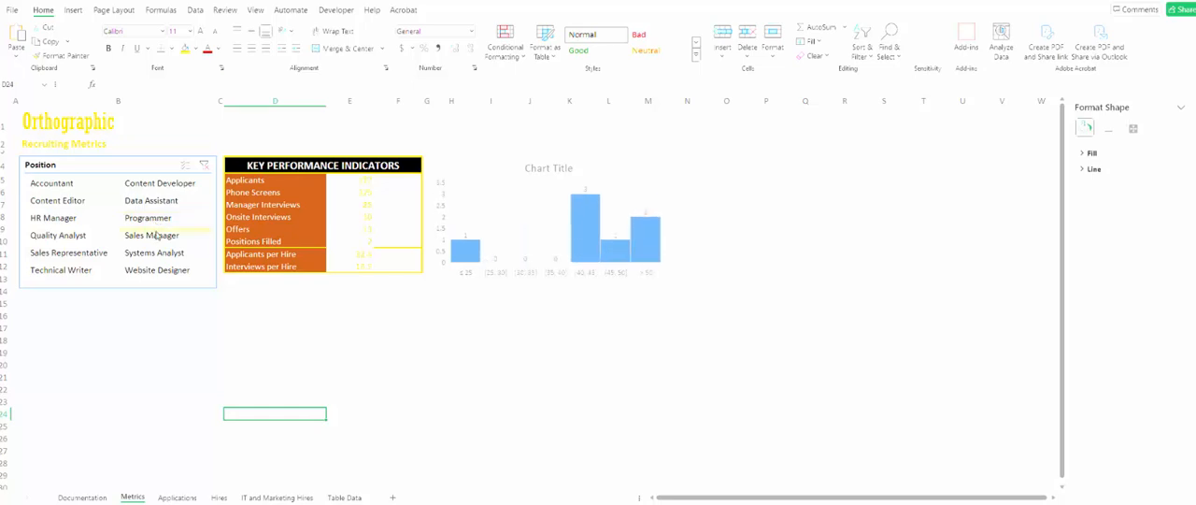
{"action": "left_click", "coordinate": [150, 238]}
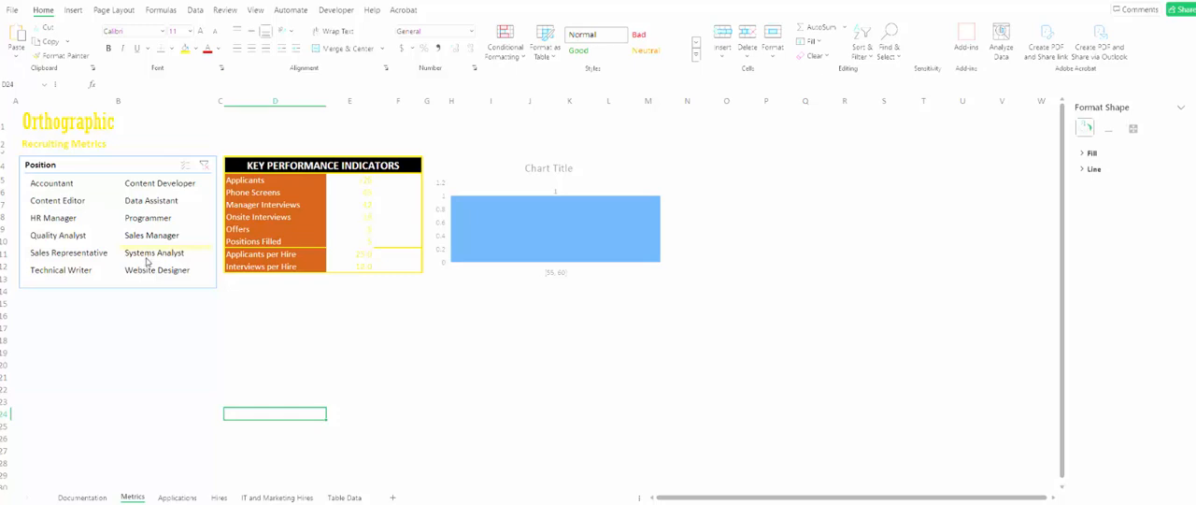
{"action": "left_click", "coordinate": [146, 259]}
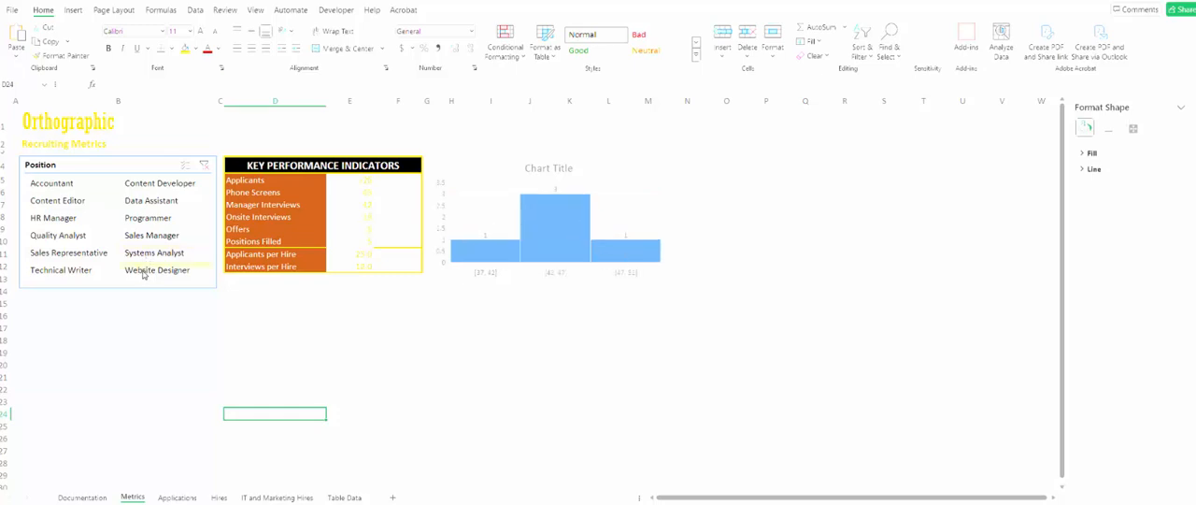
{"action": "left_click", "coordinate": [143, 271]}
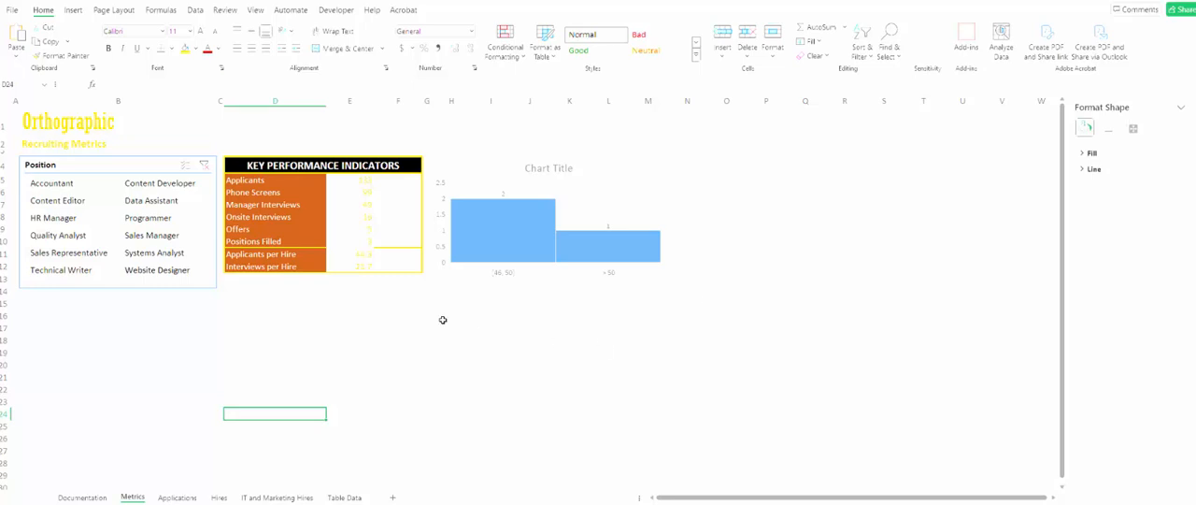
{"action": "left_click", "coordinate": [379, 315]}
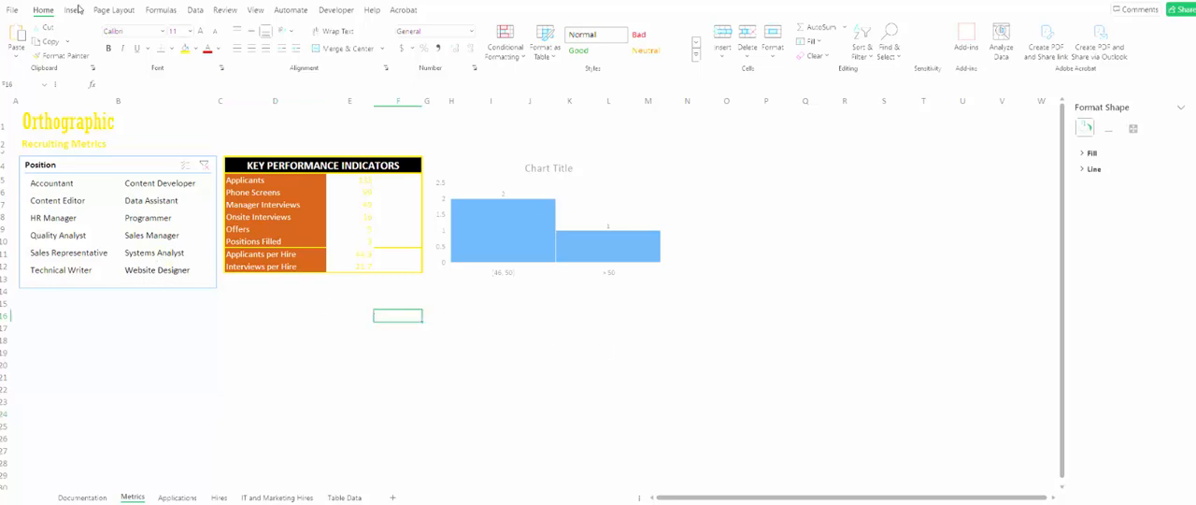